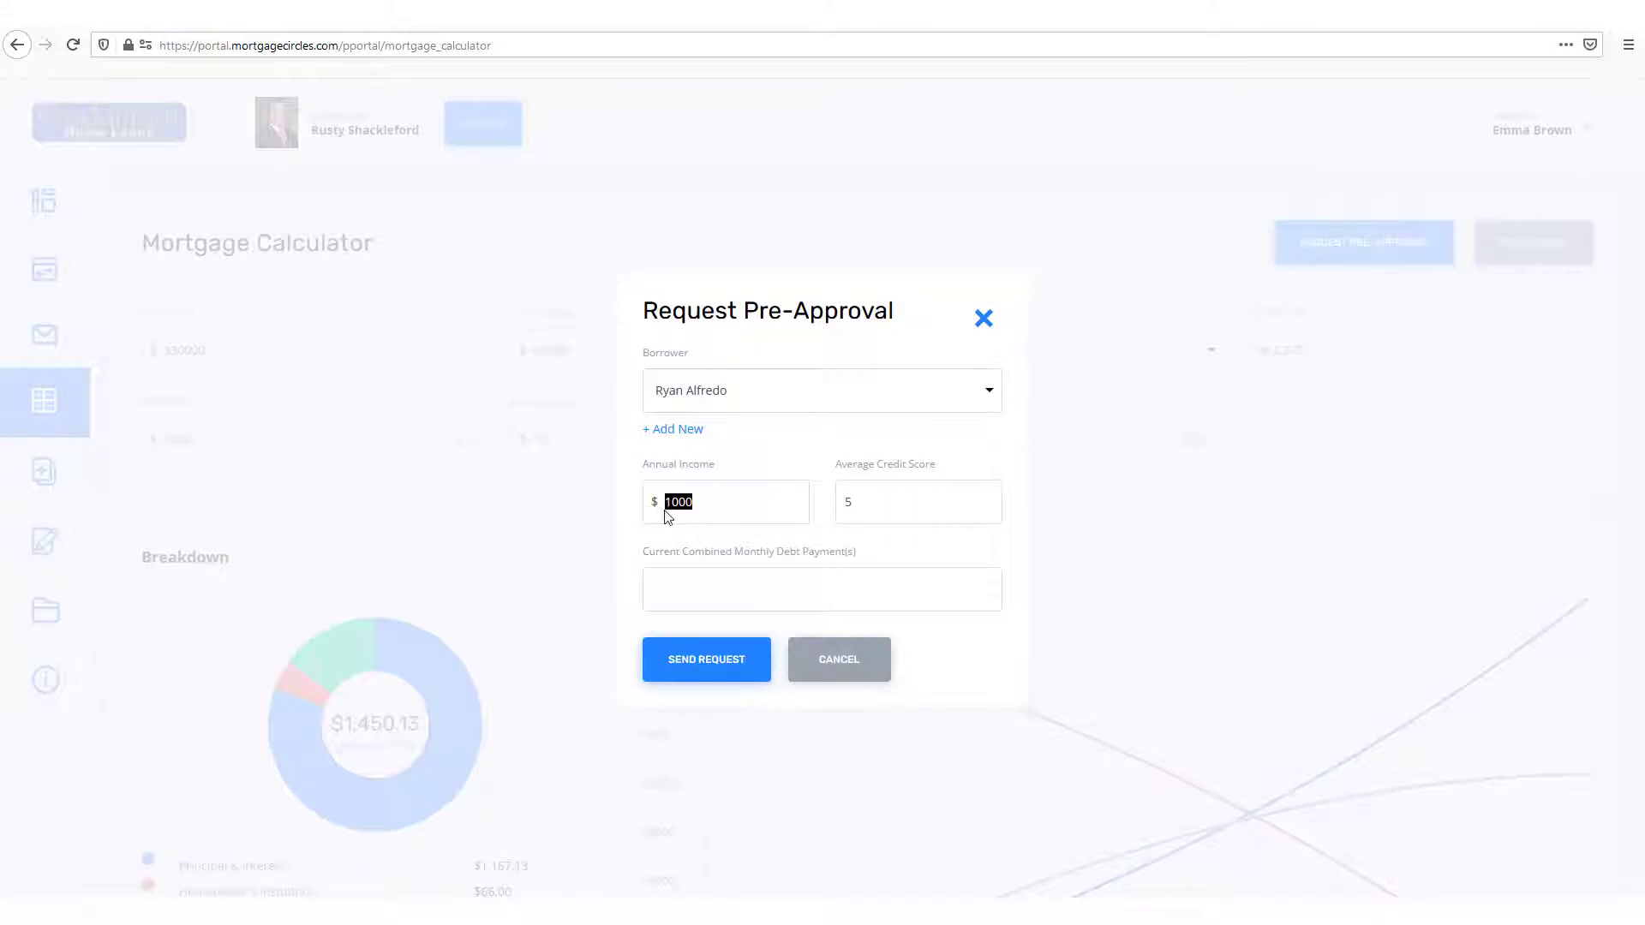
# Step: Complete the pre-approval request with $60,000 annual income, a credit score of 700 and $500 monthly debt payments, and send it
pyautogui.write('6')
pyautogui.click(697, 672)
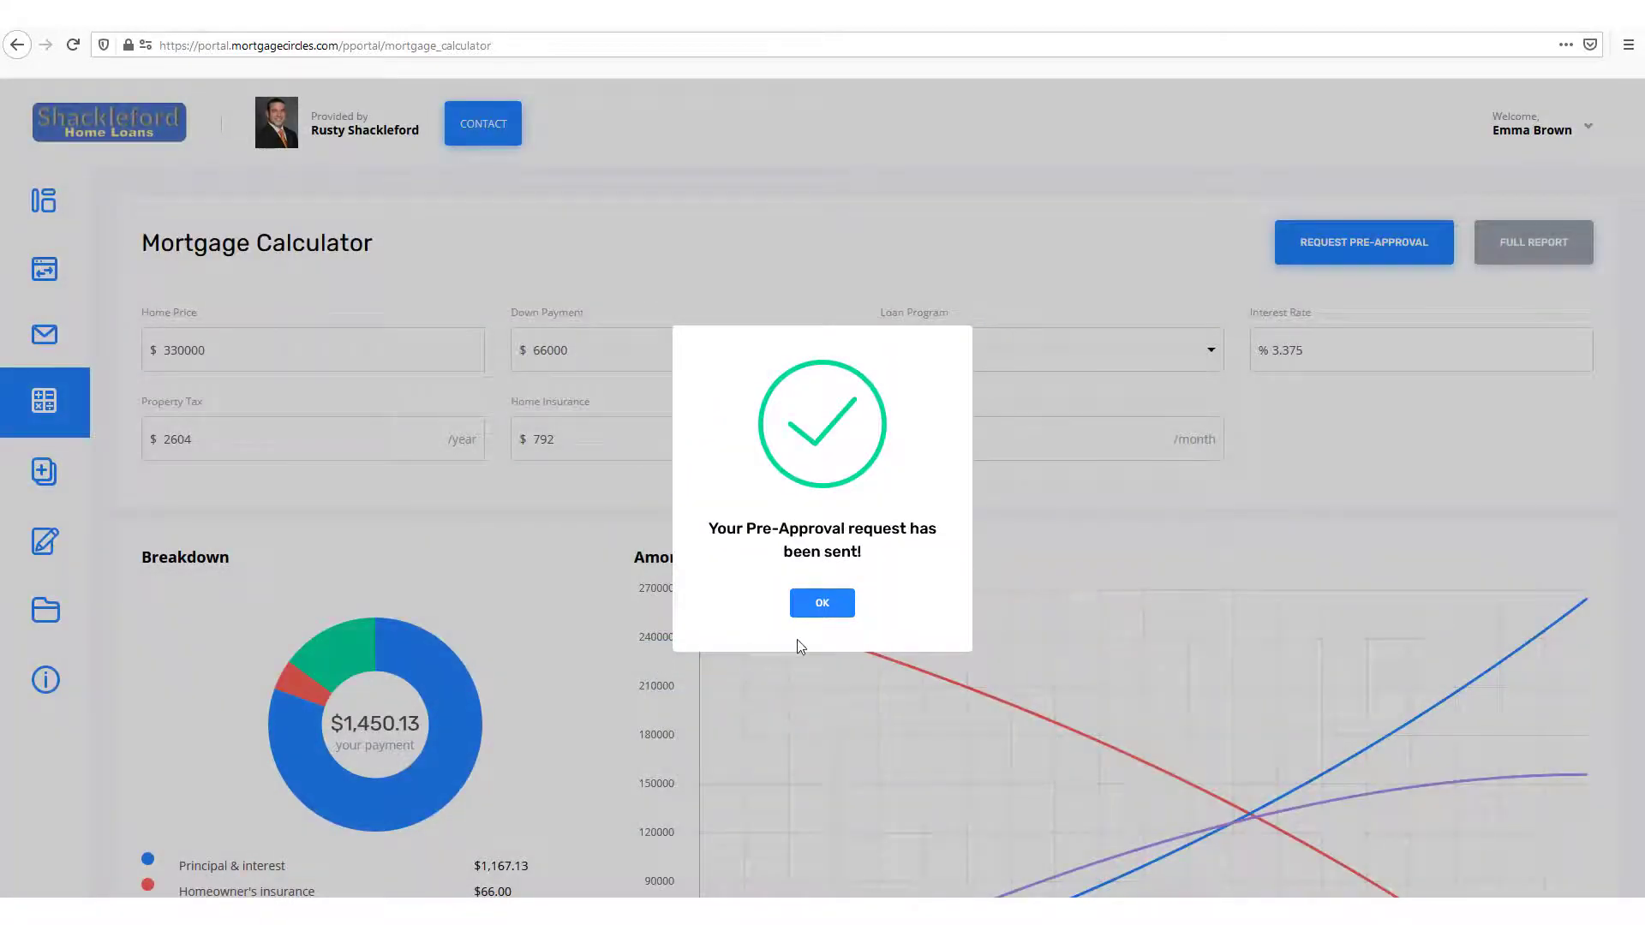
pyautogui.click(820, 610)
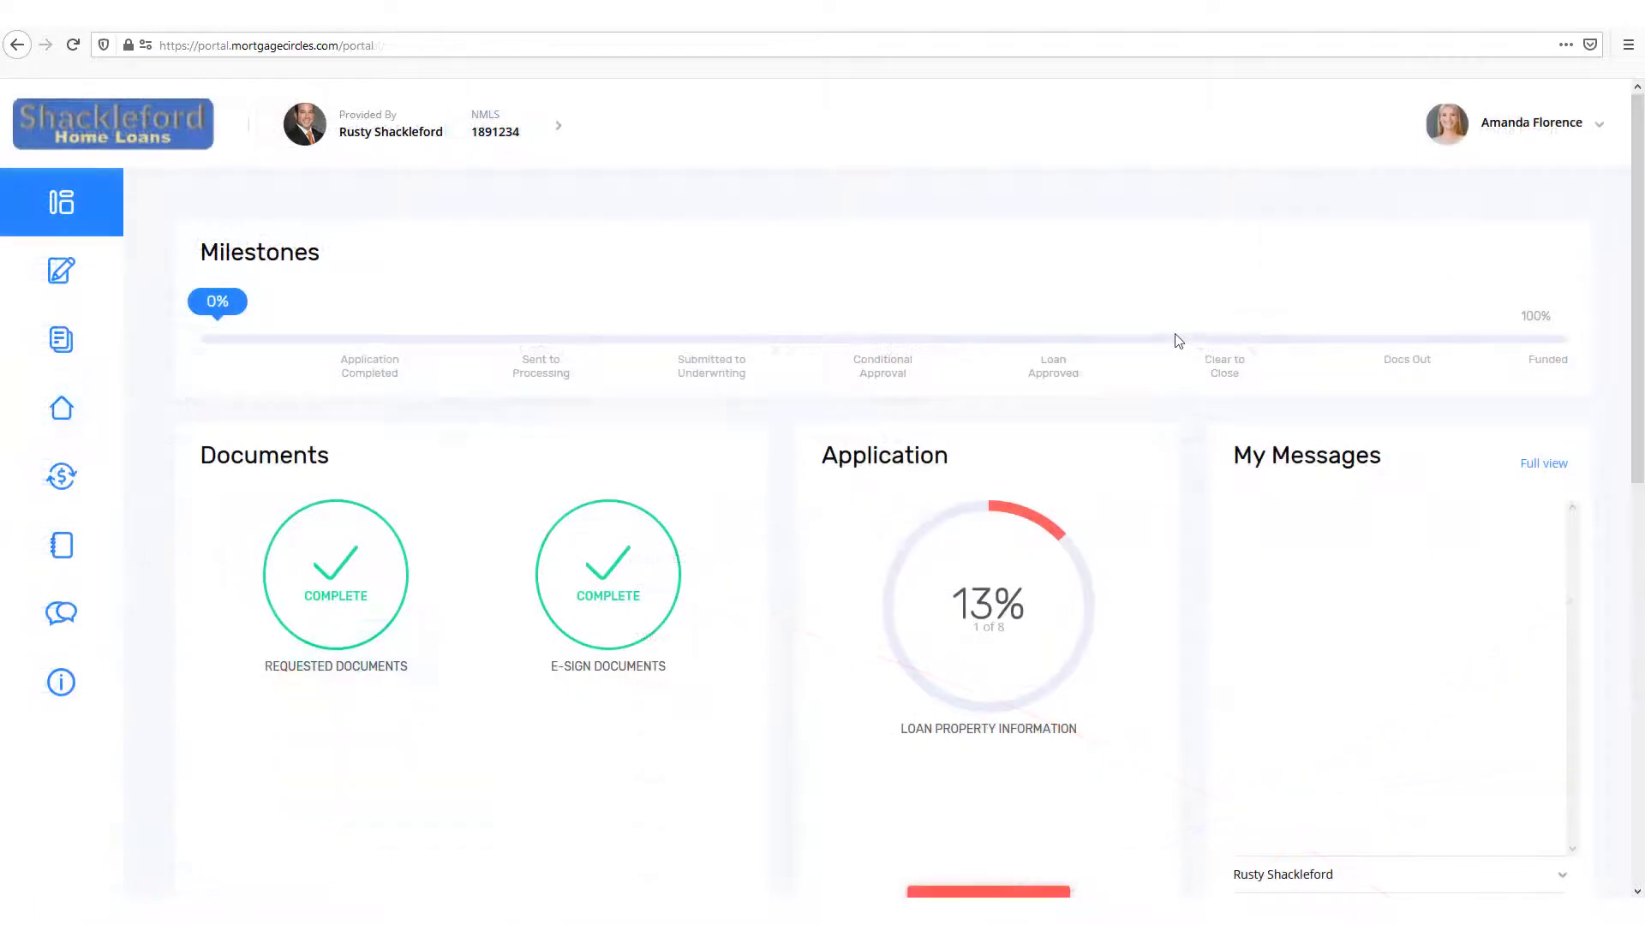
# Step: In the borrower portal, ask the AI Assistant "Can I get a quote?" and give 700 as the credit score
pyautogui.scroll(-10, 1178, 341)
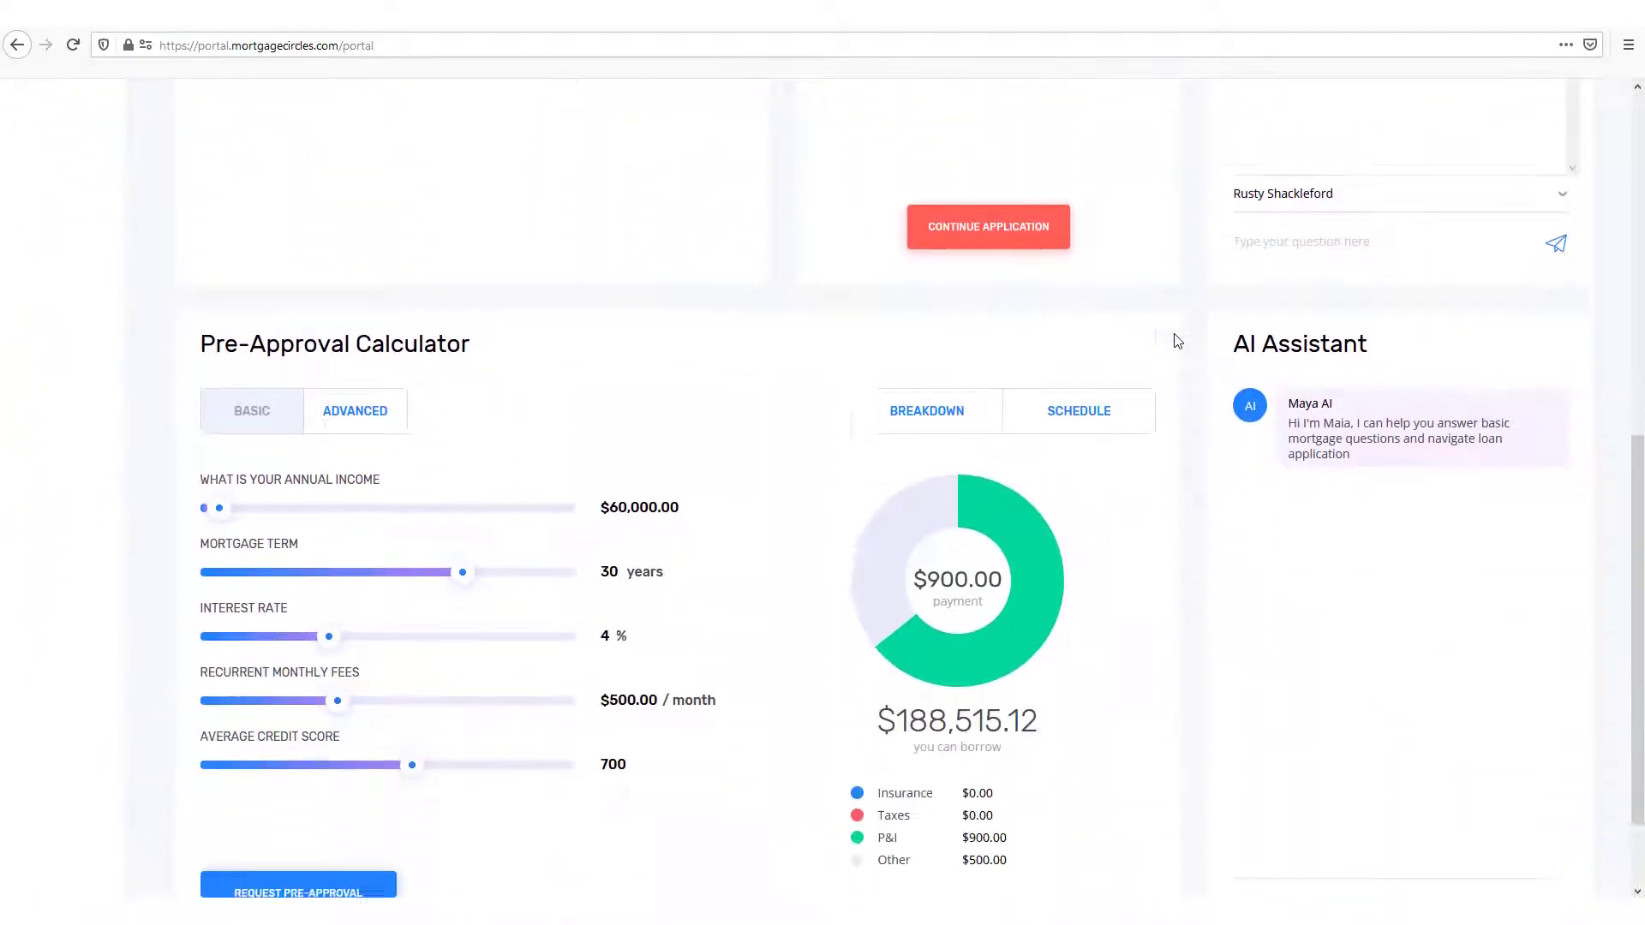
pyautogui.click(1313, 799)
pyautogui.write('Ca')
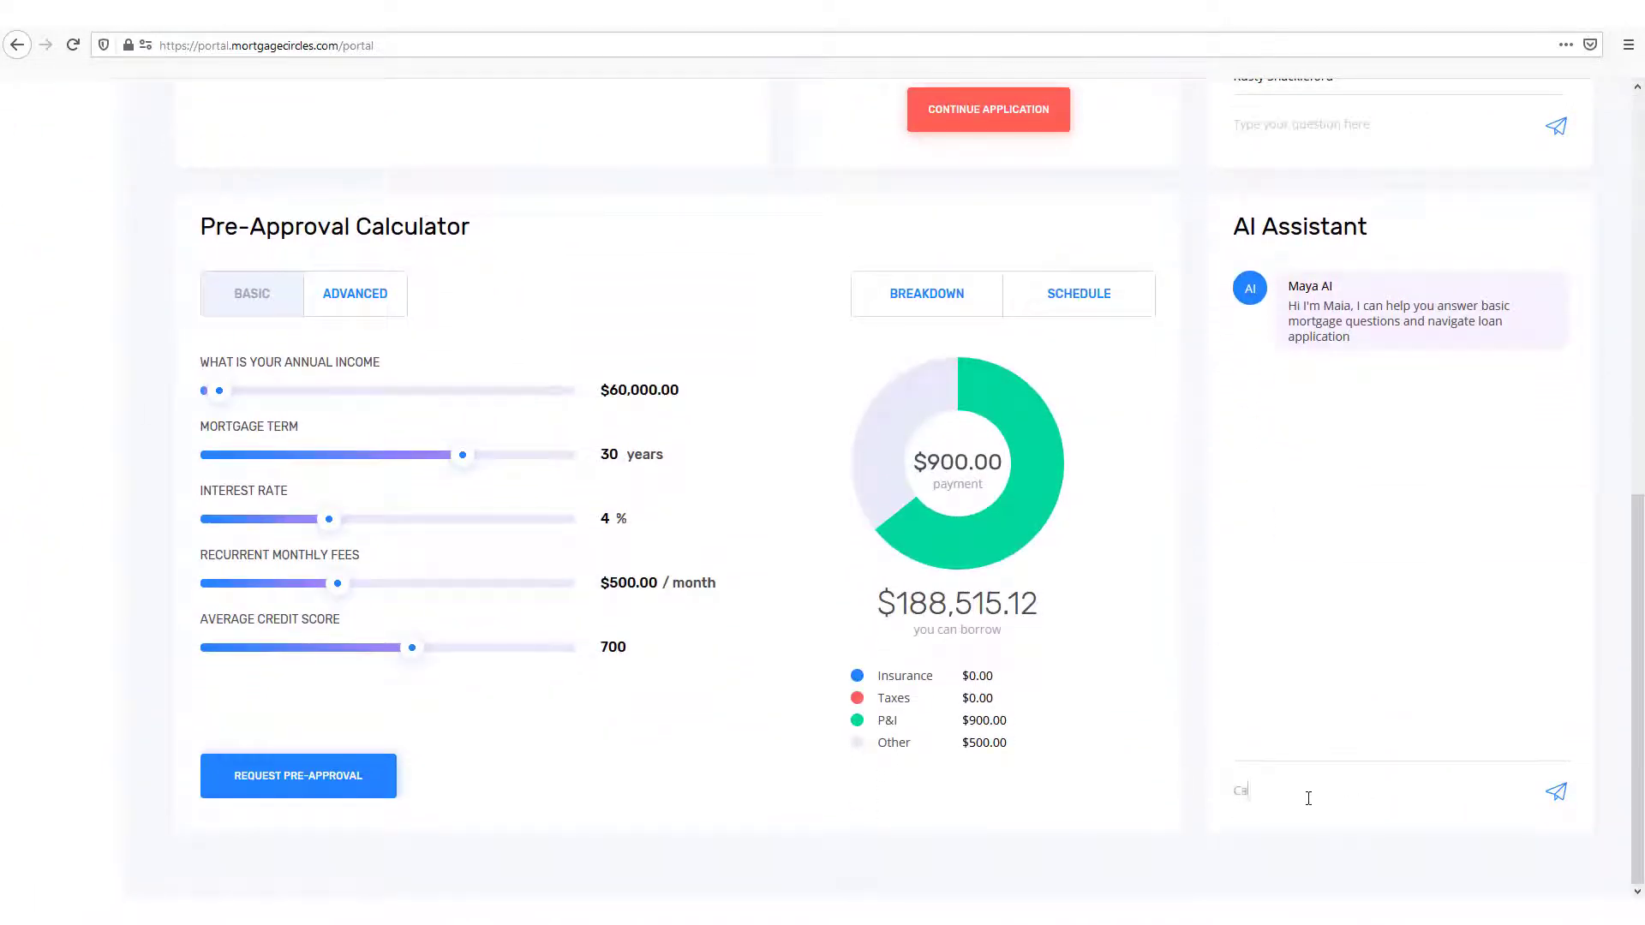
pyautogui.write('n I get a quote?')
pyautogui.press('Return')
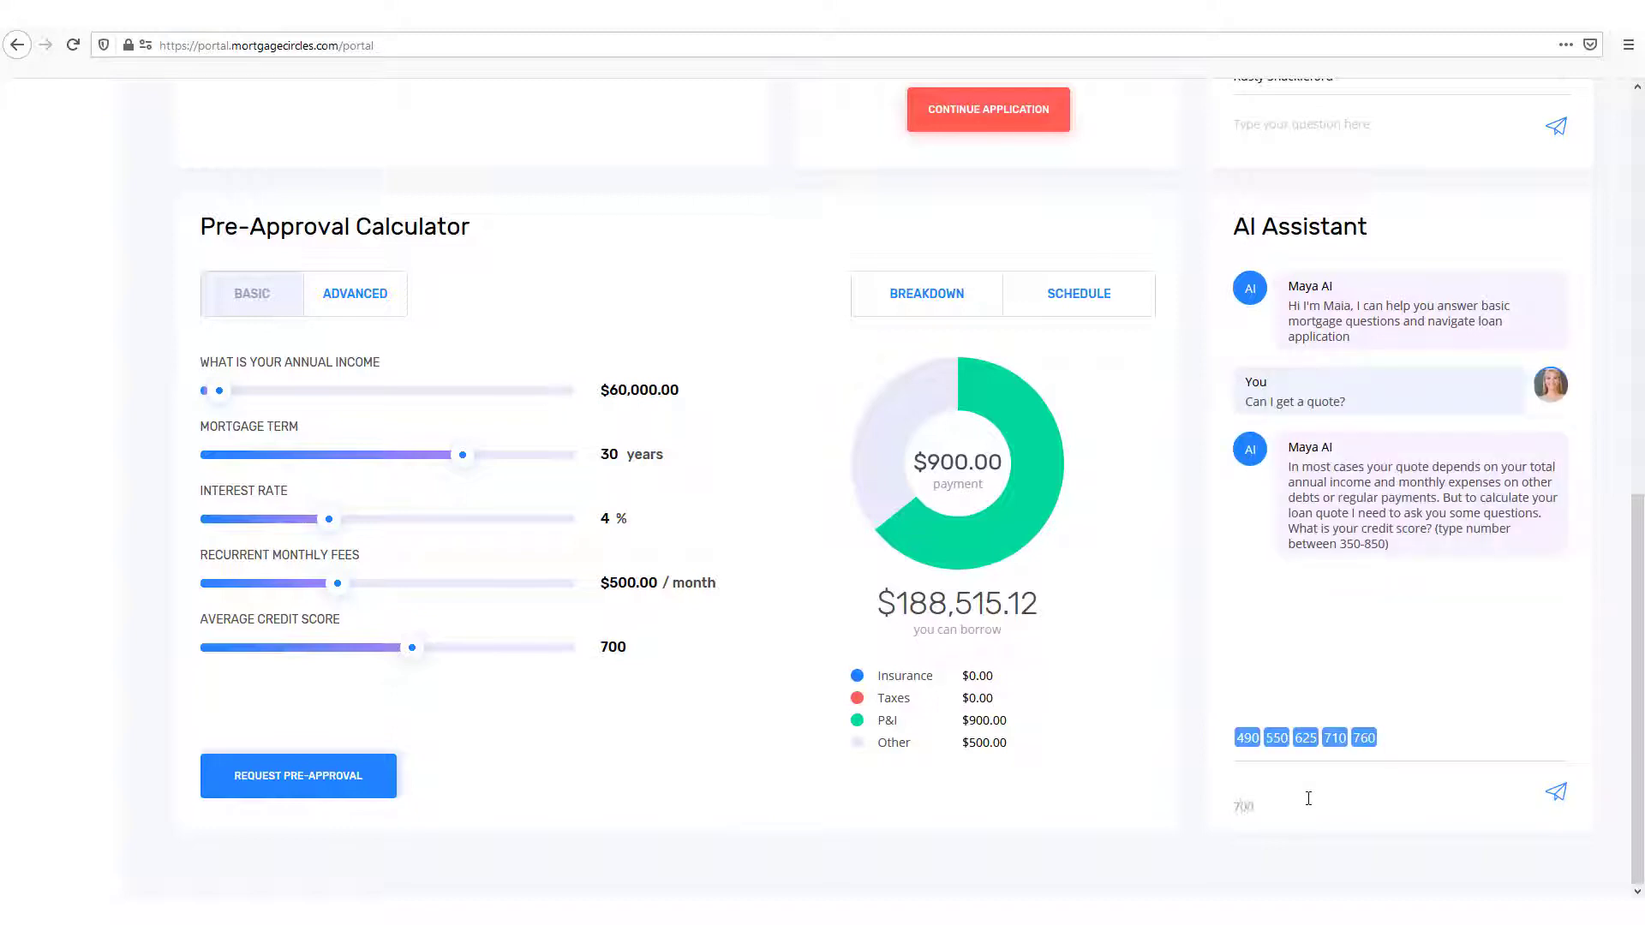
pyautogui.write('700')
pyautogui.press('Return')
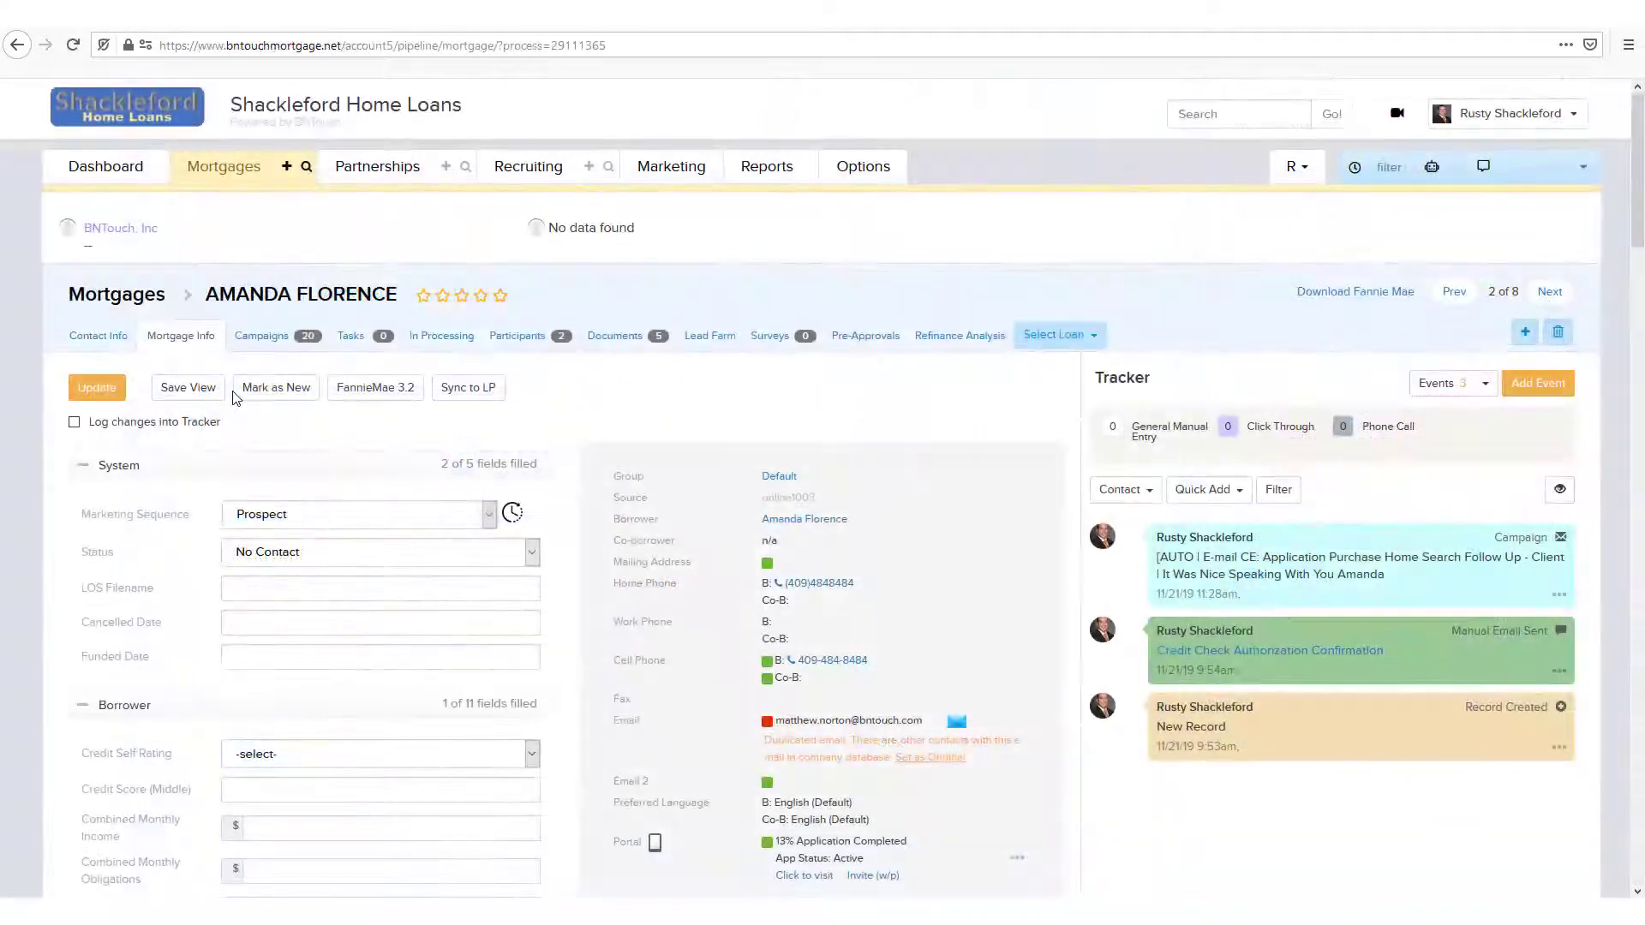
# Step: In the BNTouch CRM, review the borrower's pre-approvals and inspect the letter form for the 10/21/20 6:00pm request, closing it without sending
pyautogui.click(851, 350)
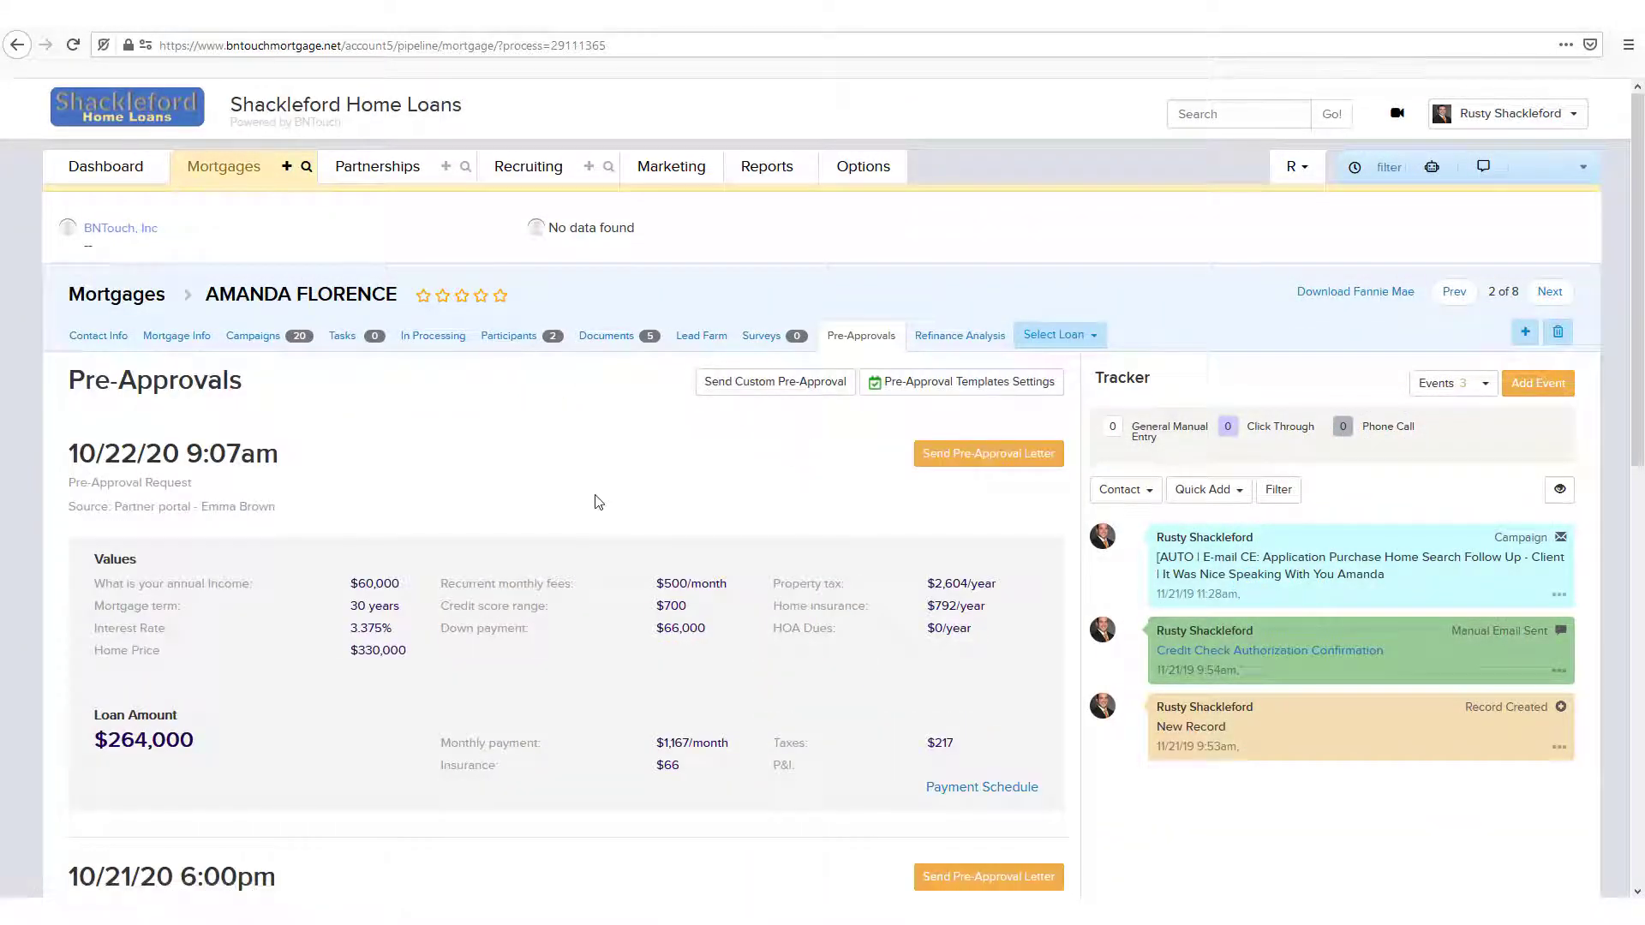
pyautogui.scroll(-6, 598, 502)
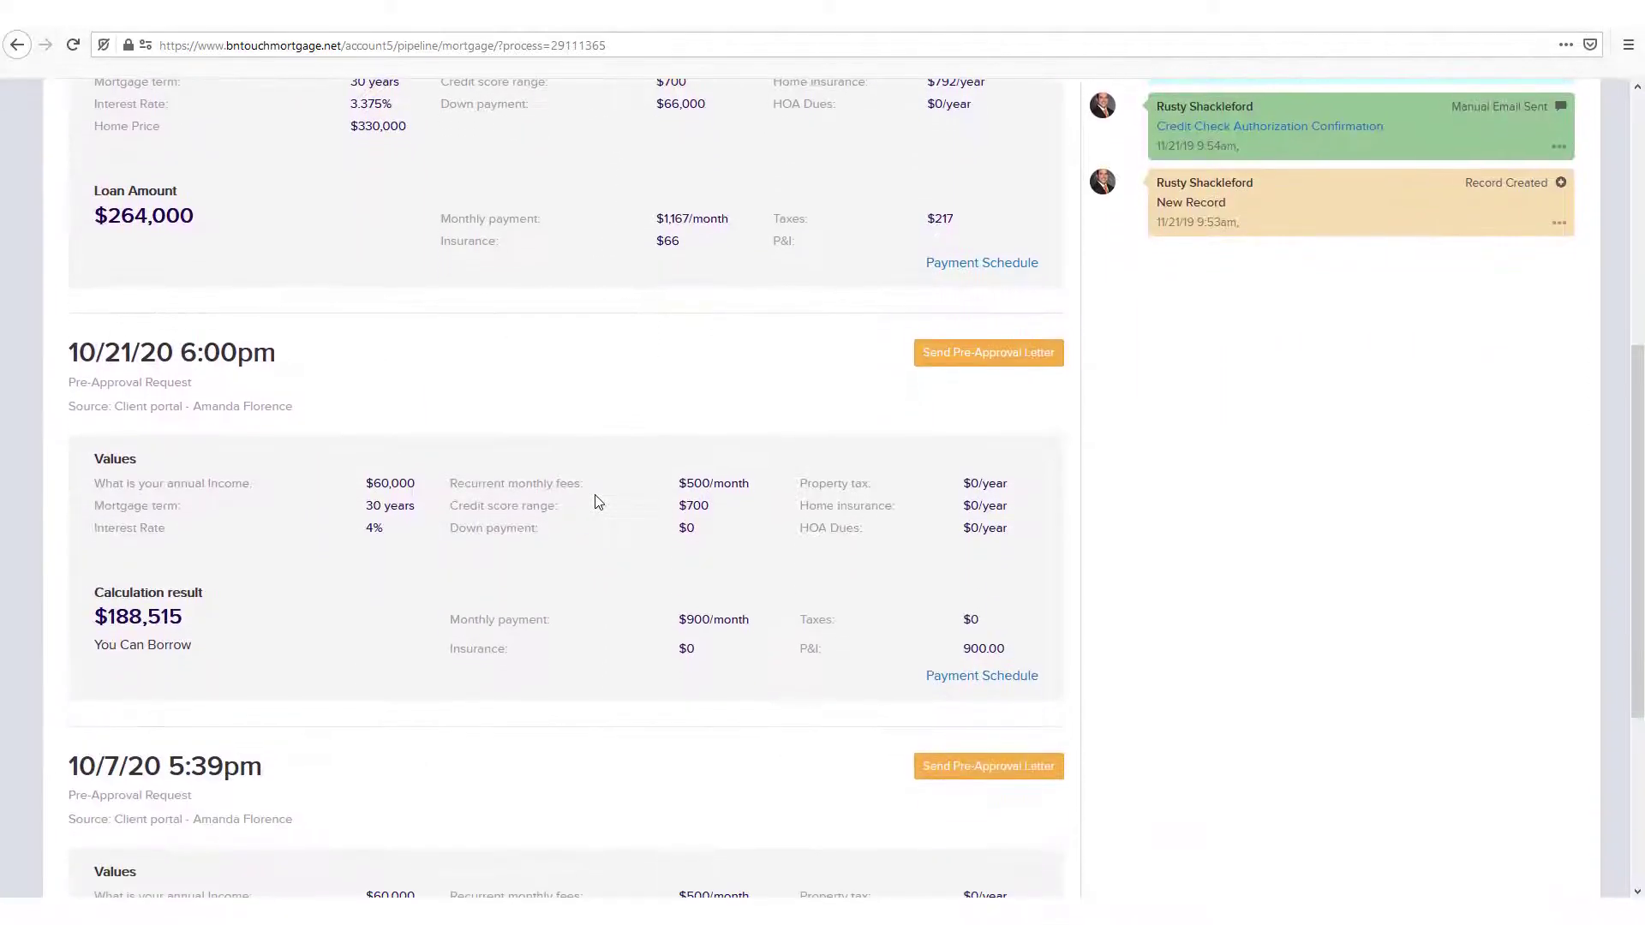
pyautogui.click(942, 359)
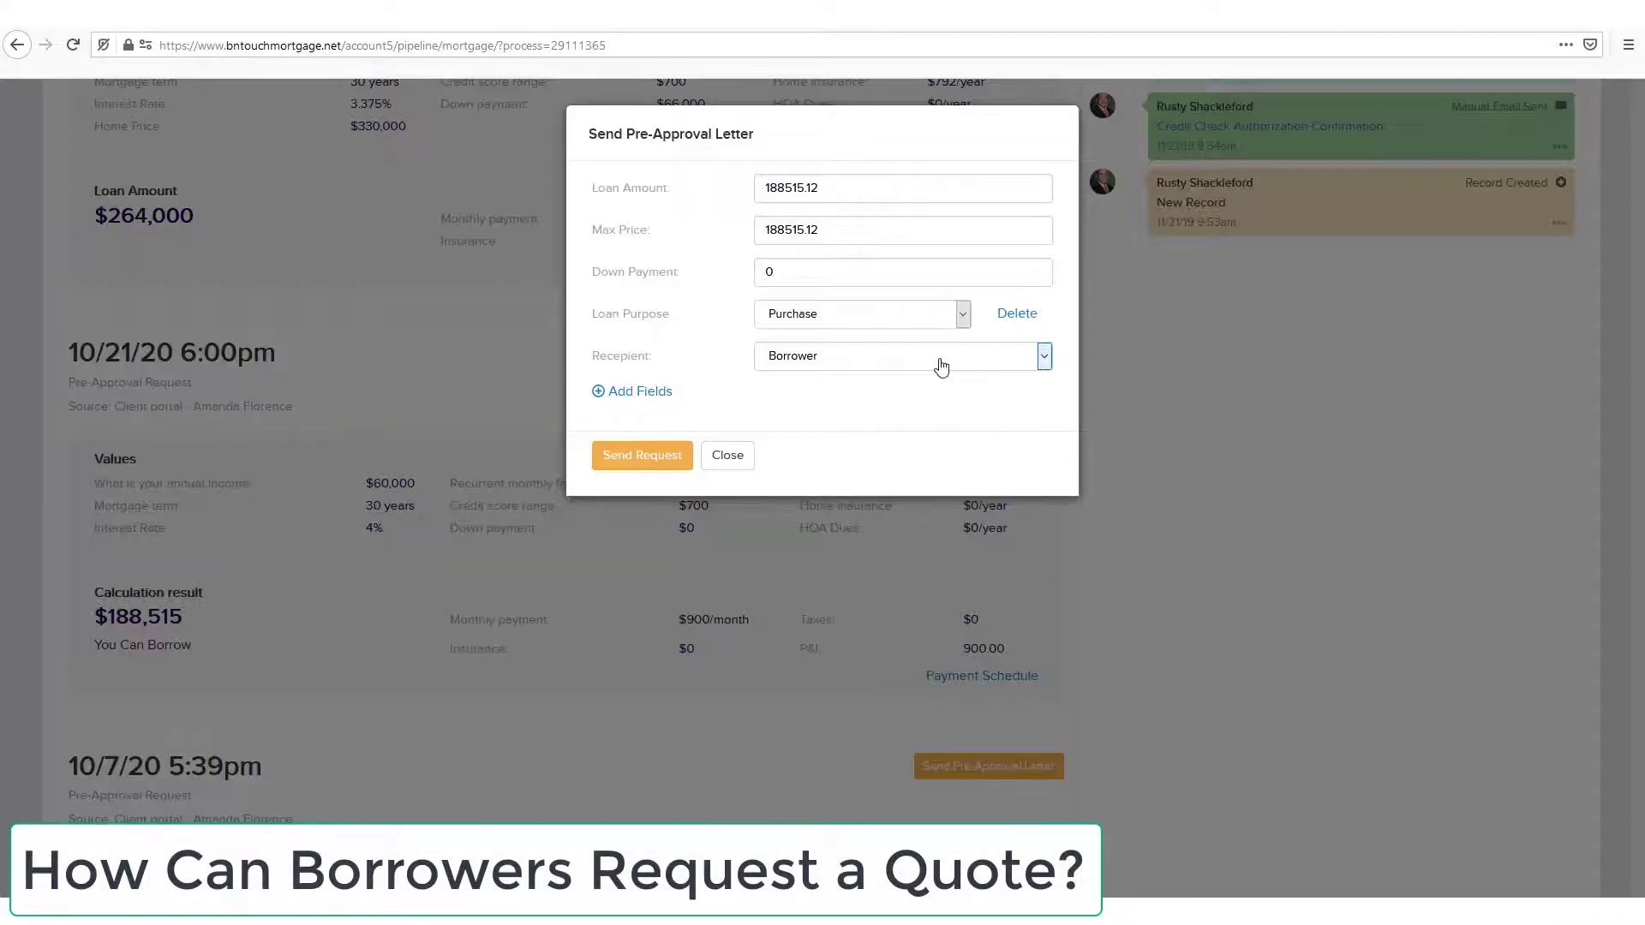
pyautogui.click(748, 477)
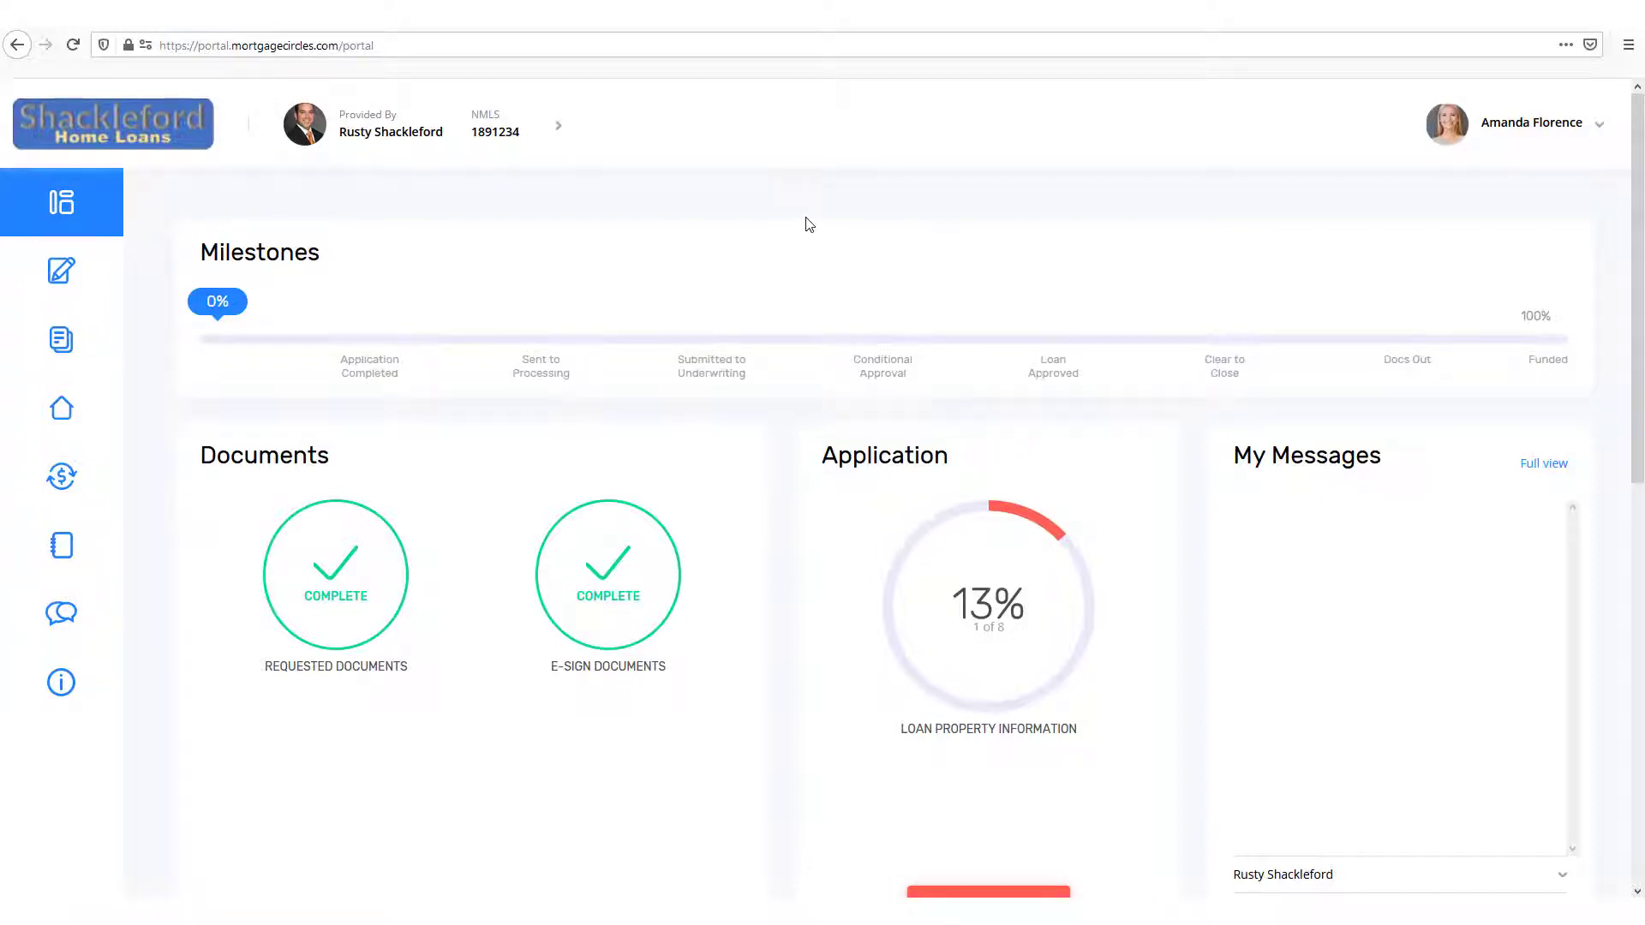
# Step: In the borrower portal's Pre-Approval Calculator, set the annual income to about $162,367 and switch to the advanced version
pyautogui.scroll(-9, 810, 225)
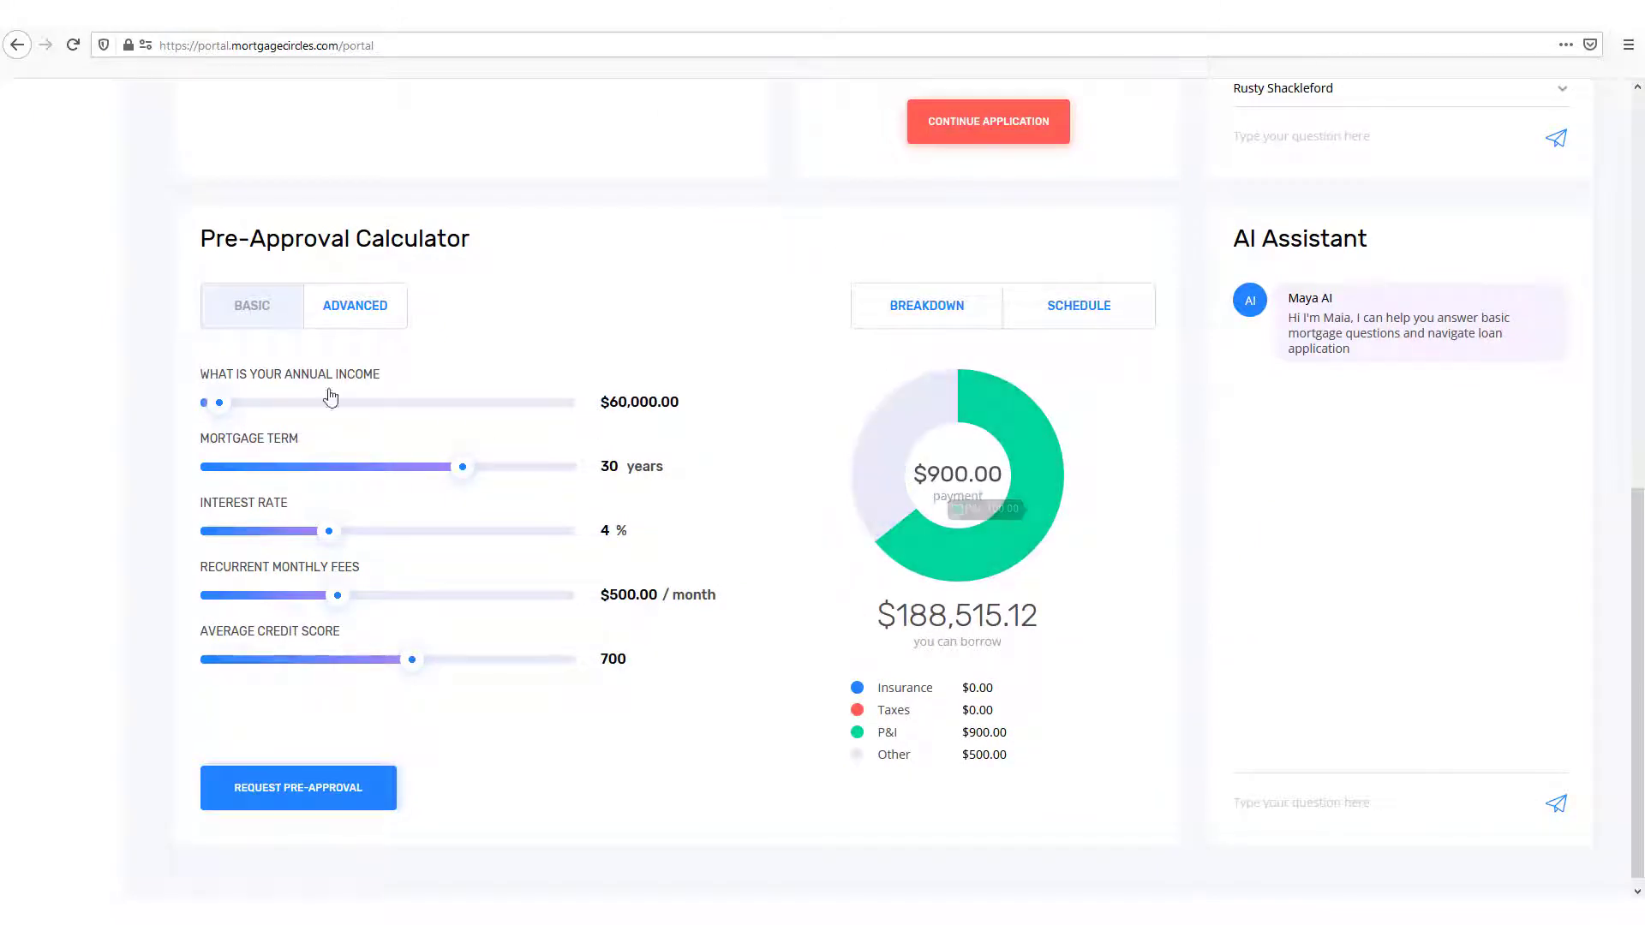
pyautogui.moveTo(219, 403); pyautogui.dragTo(243, 410)
pyautogui.click(336, 302)
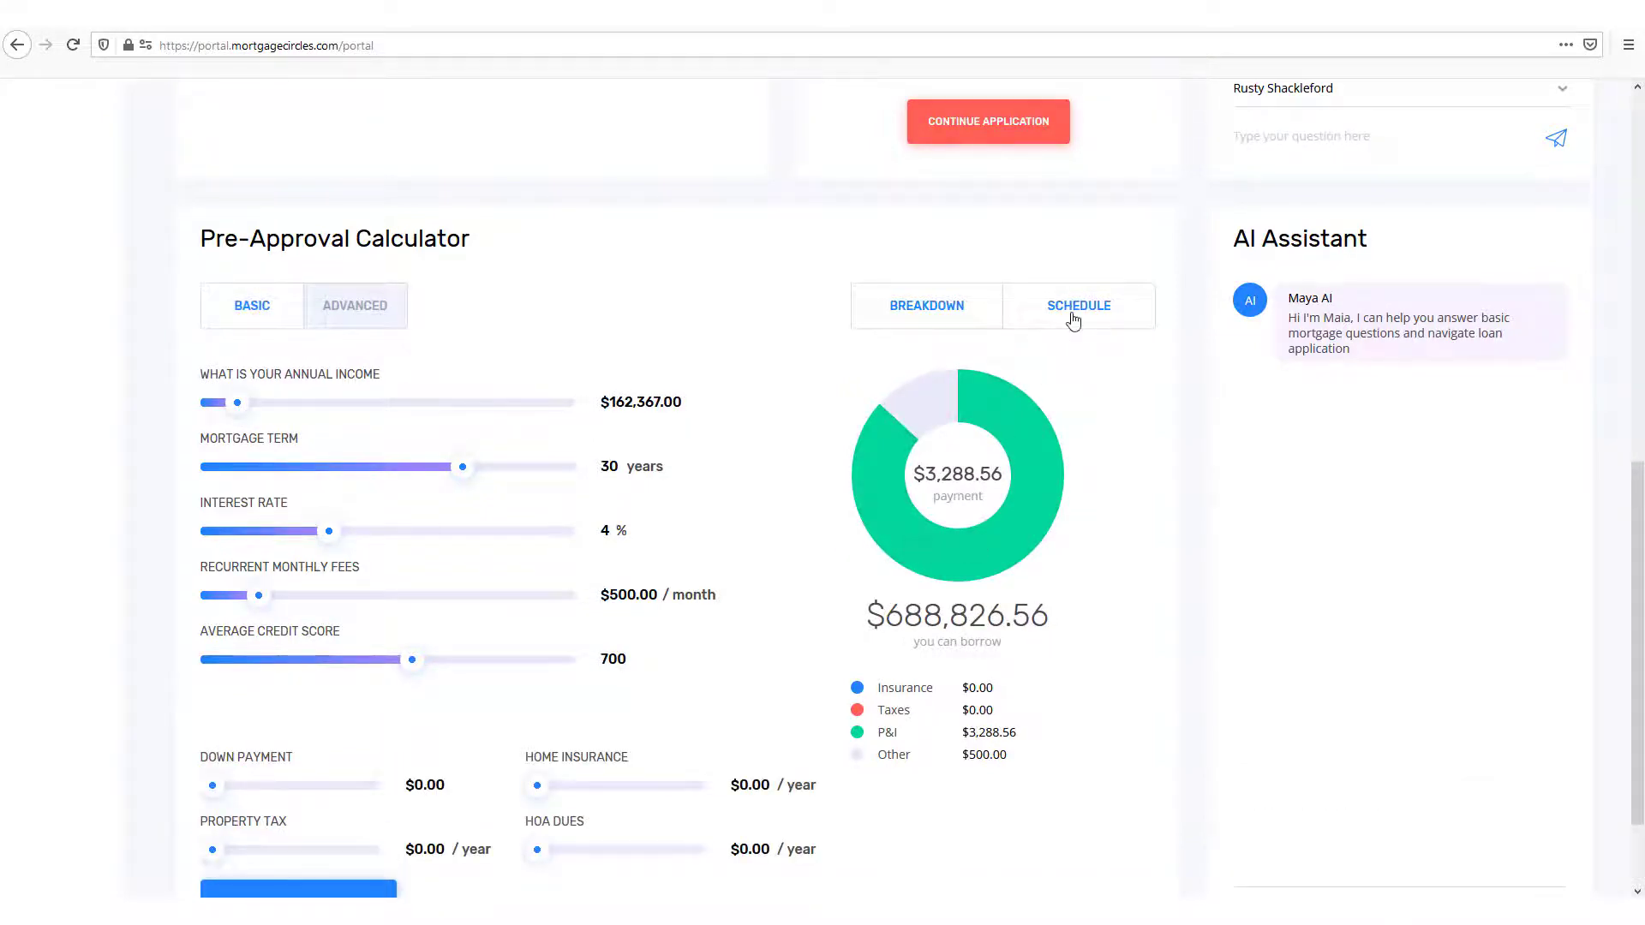
# Step: Set the annual income to about $118,835, interest rate to 4.125% and recurrent monthly fees to $552, and submit the pre-approval request
pyautogui.scroll(9, 727, 500)
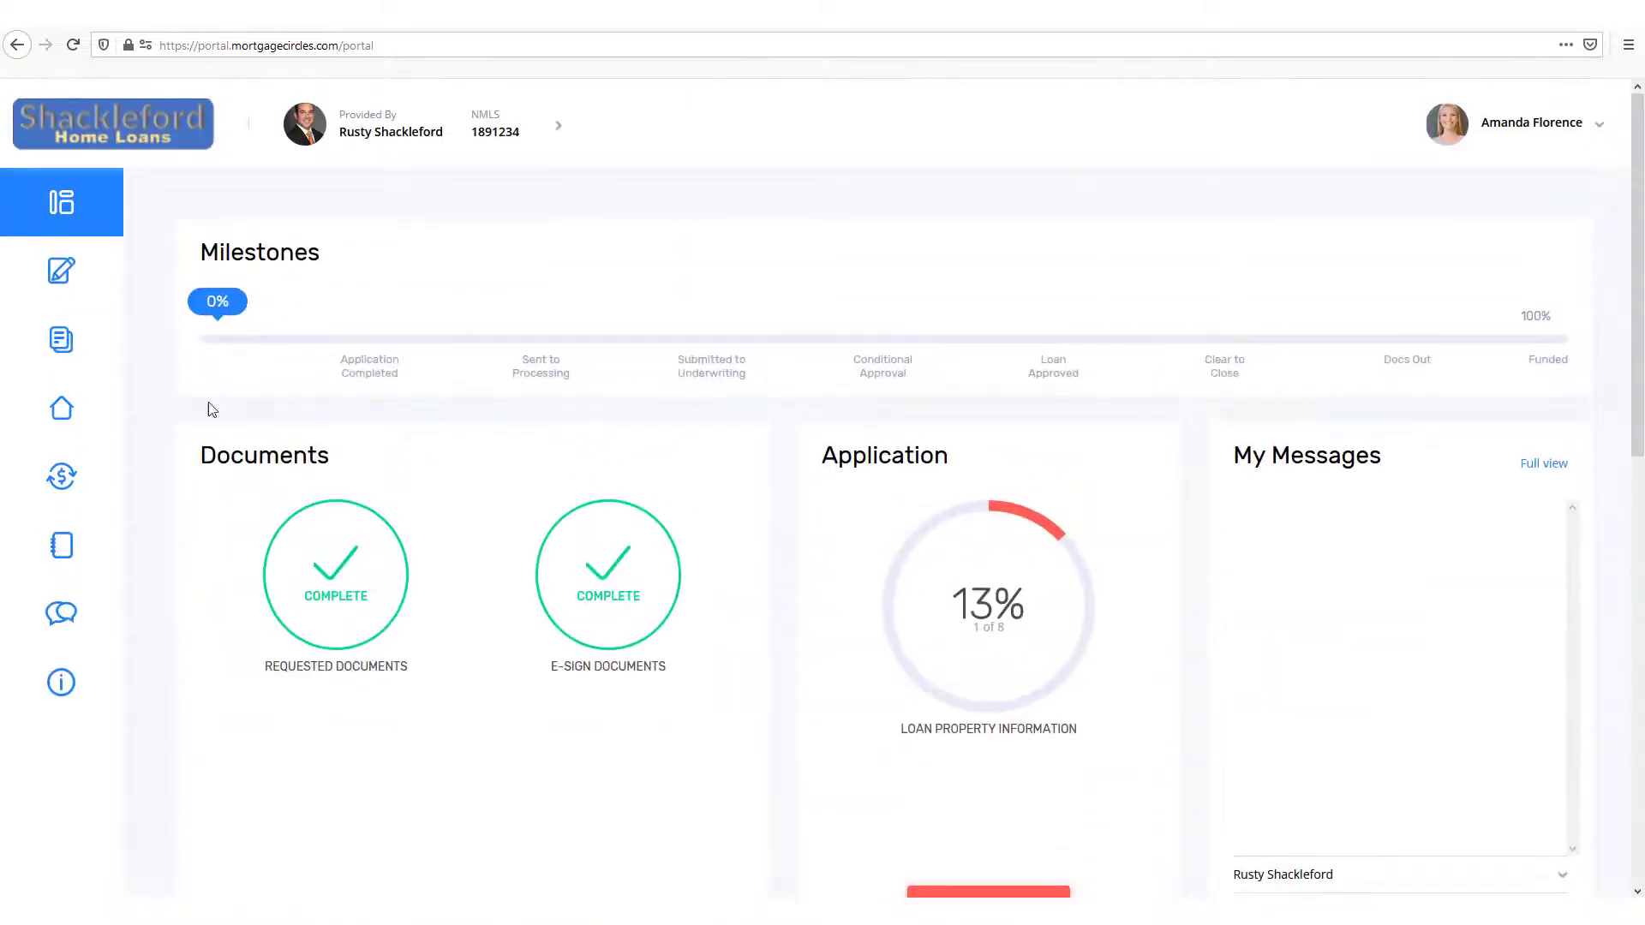
pyautogui.moveTo(80, 224)
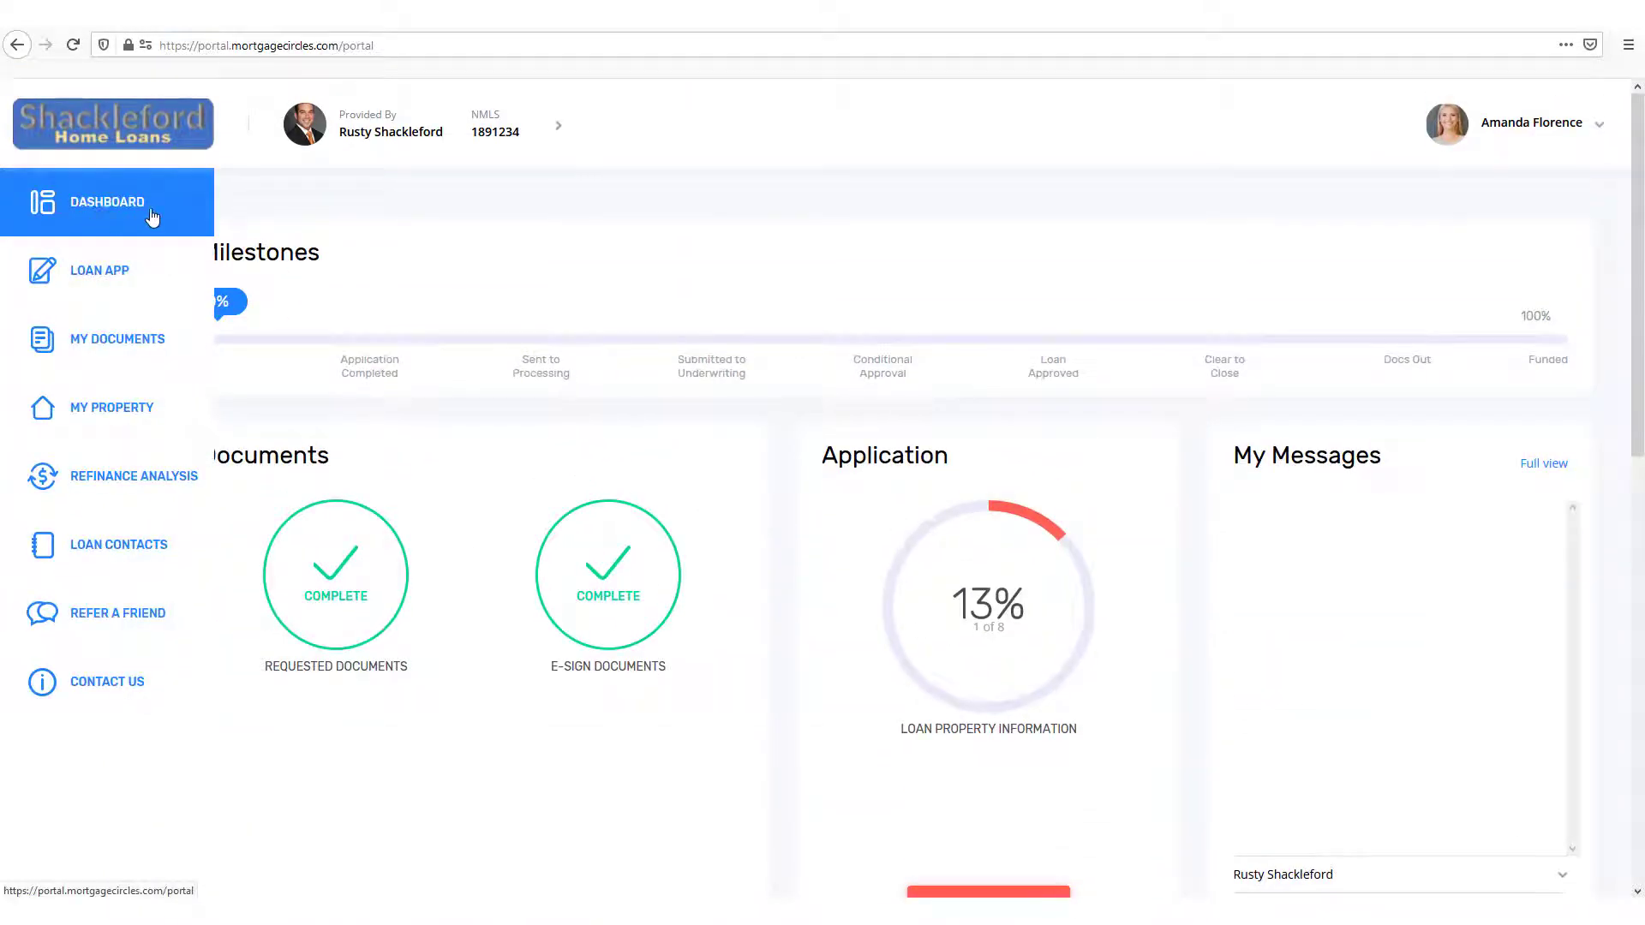
pyautogui.scroll(-7, 784, 737)
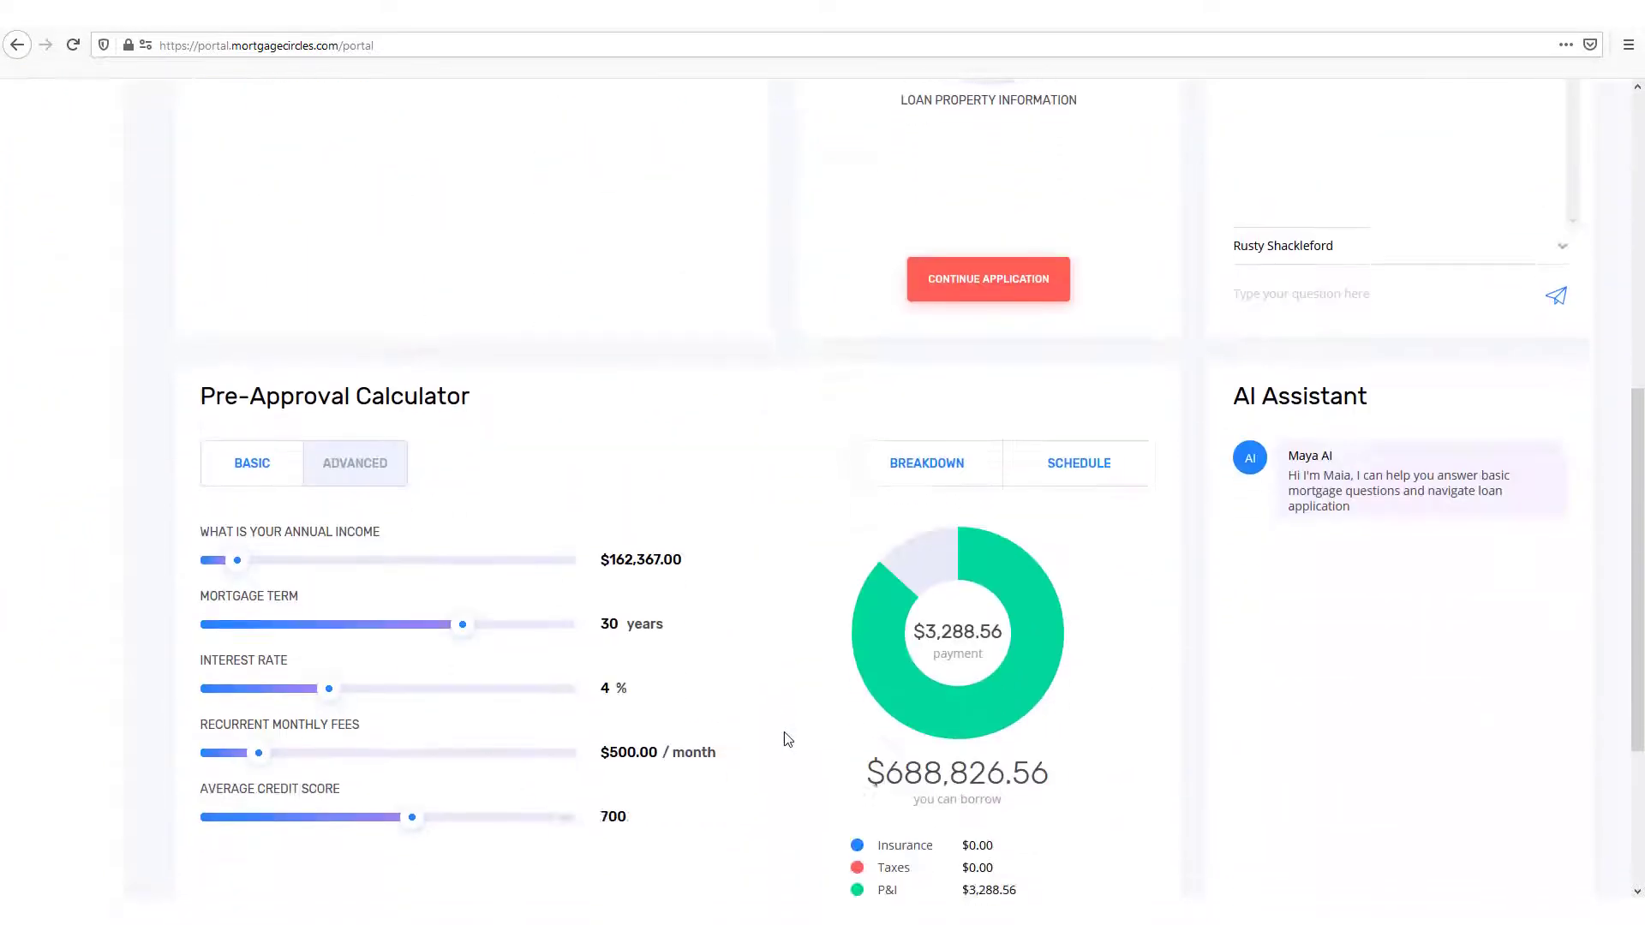
pyautogui.scroll(-3, 784, 737)
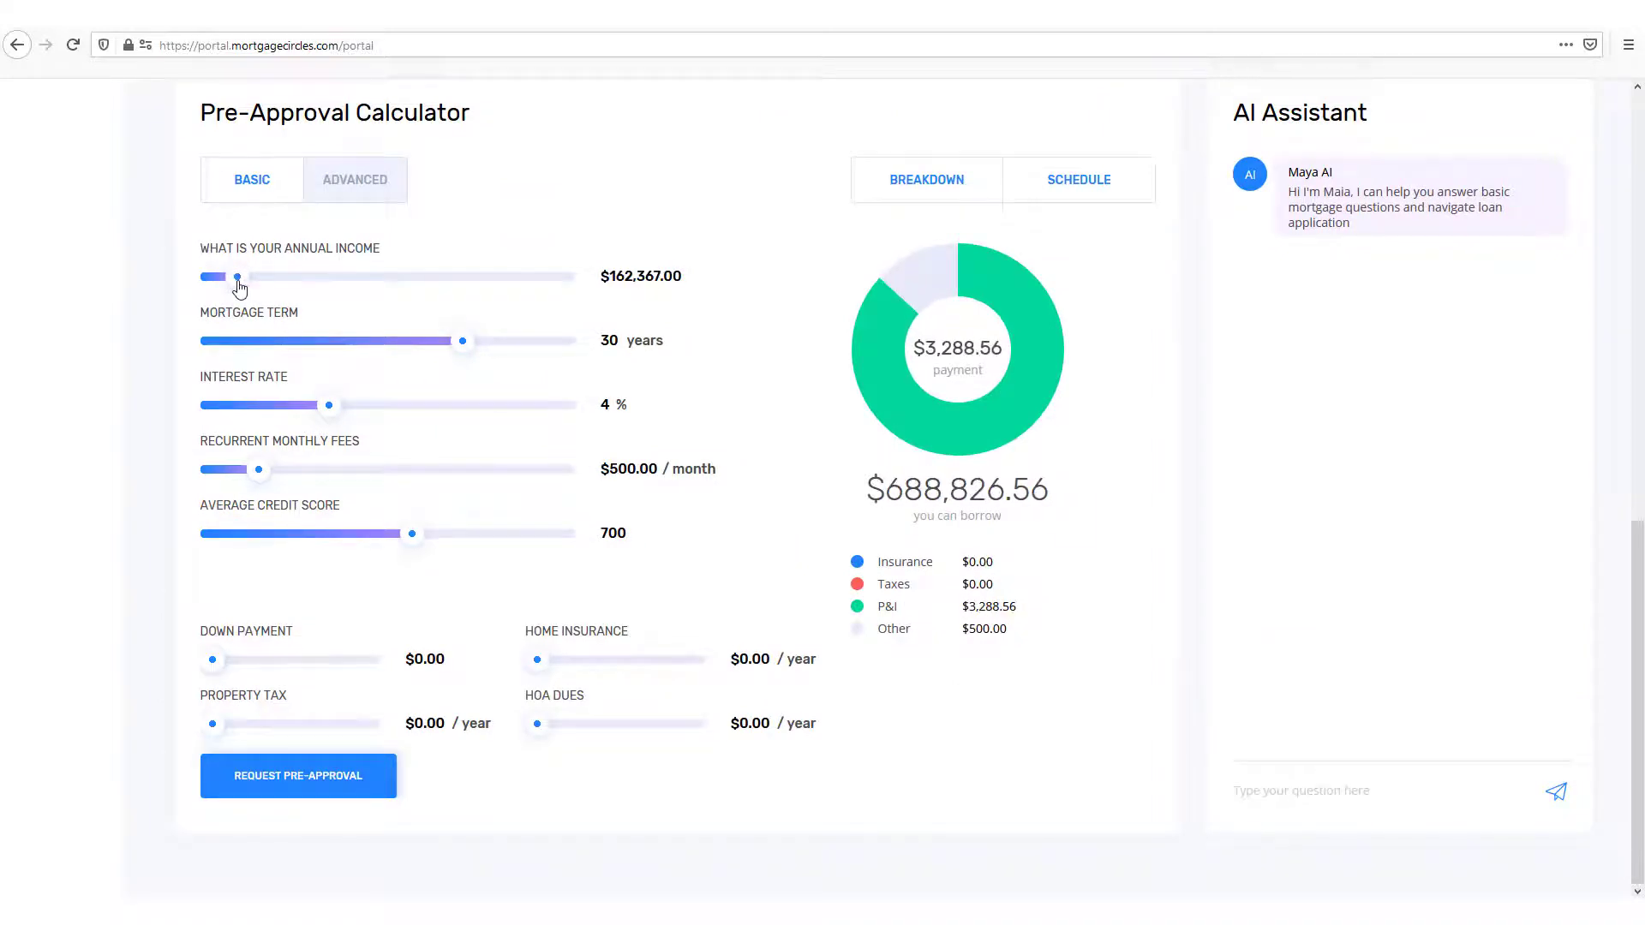
pyautogui.moveTo(239, 286); pyautogui.dragTo(232, 283)
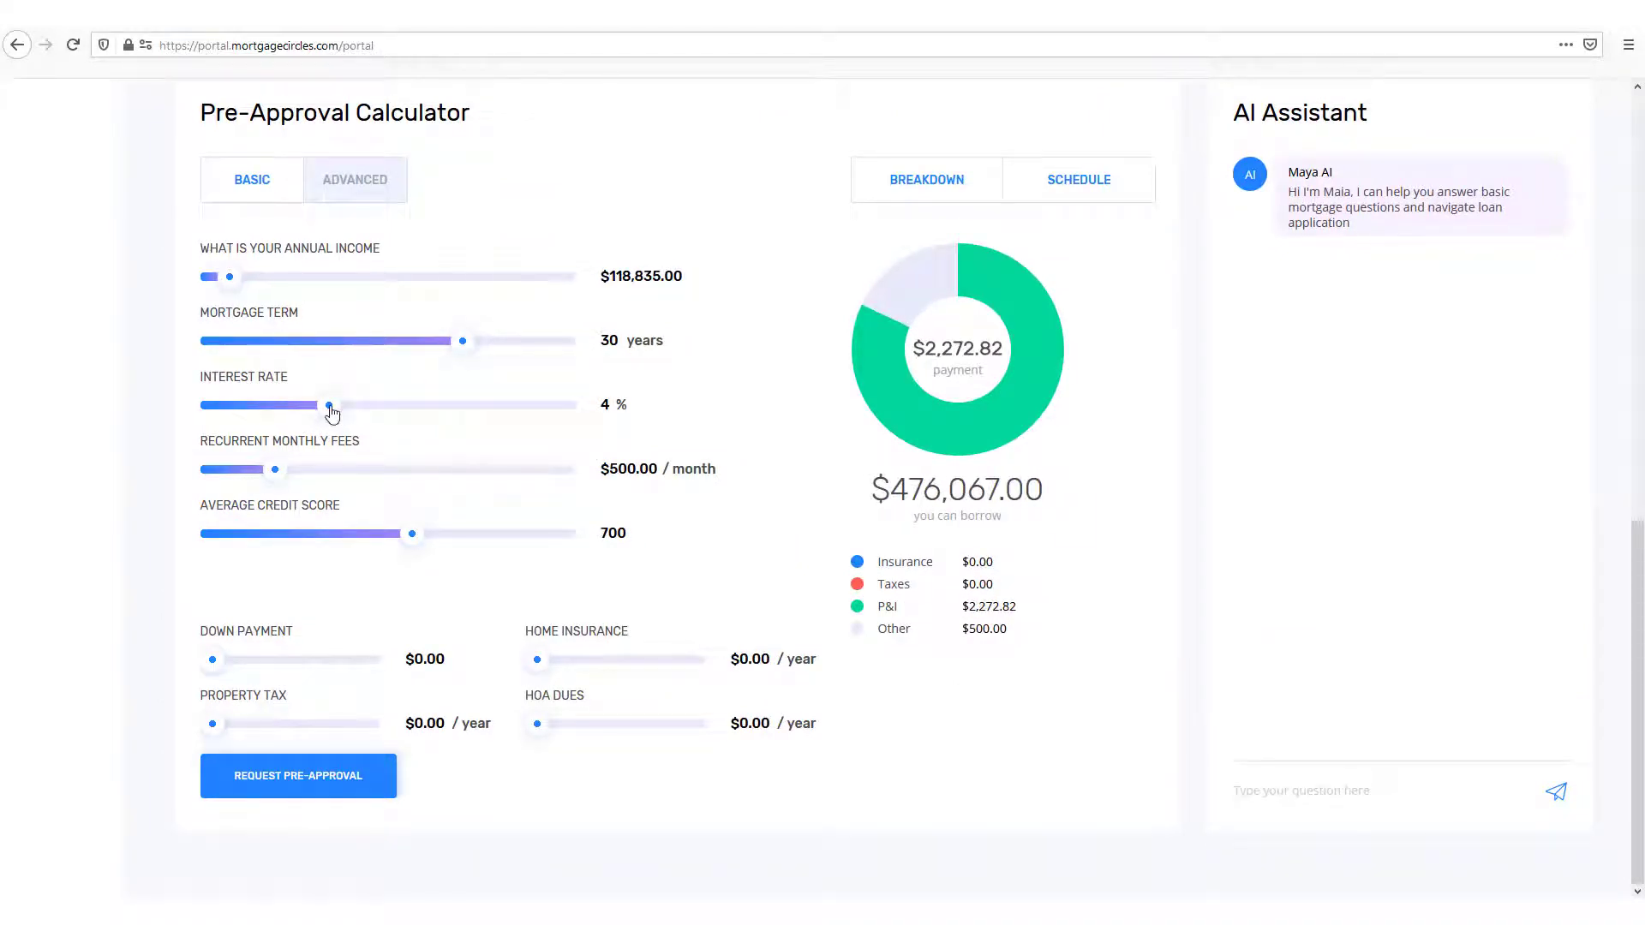
pyautogui.moveTo(332, 413); pyautogui.dragTo(335, 413)
pyautogui.moveTo(275, 471); pyautogui.dragTo(286, 471)
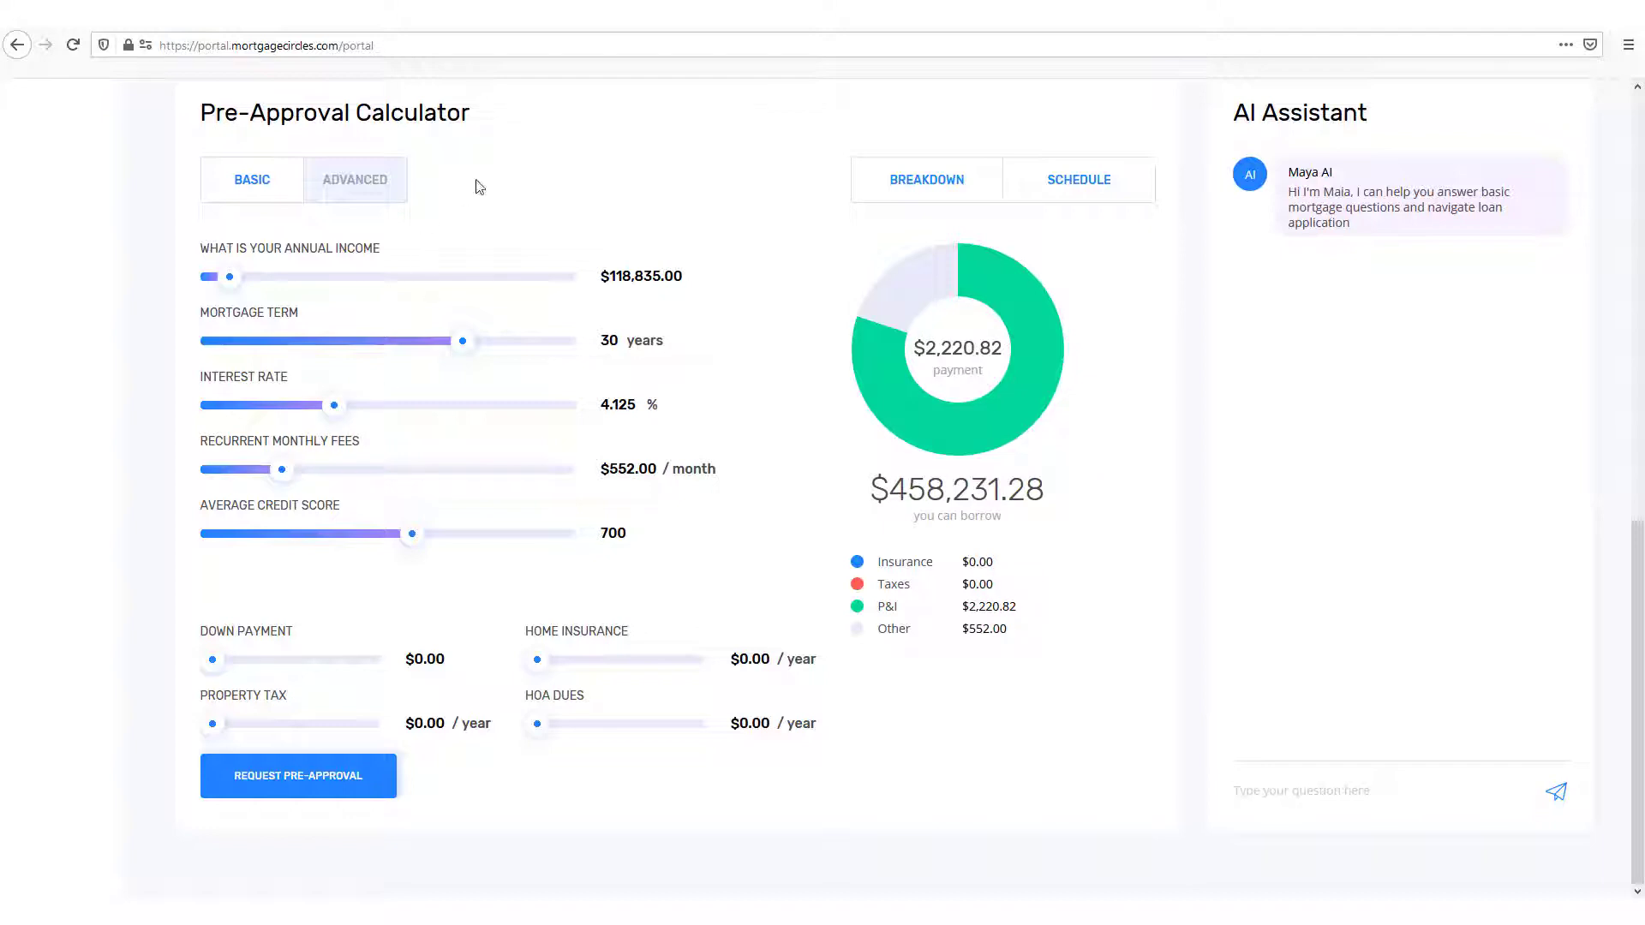
pyautogui.click(254, 799)
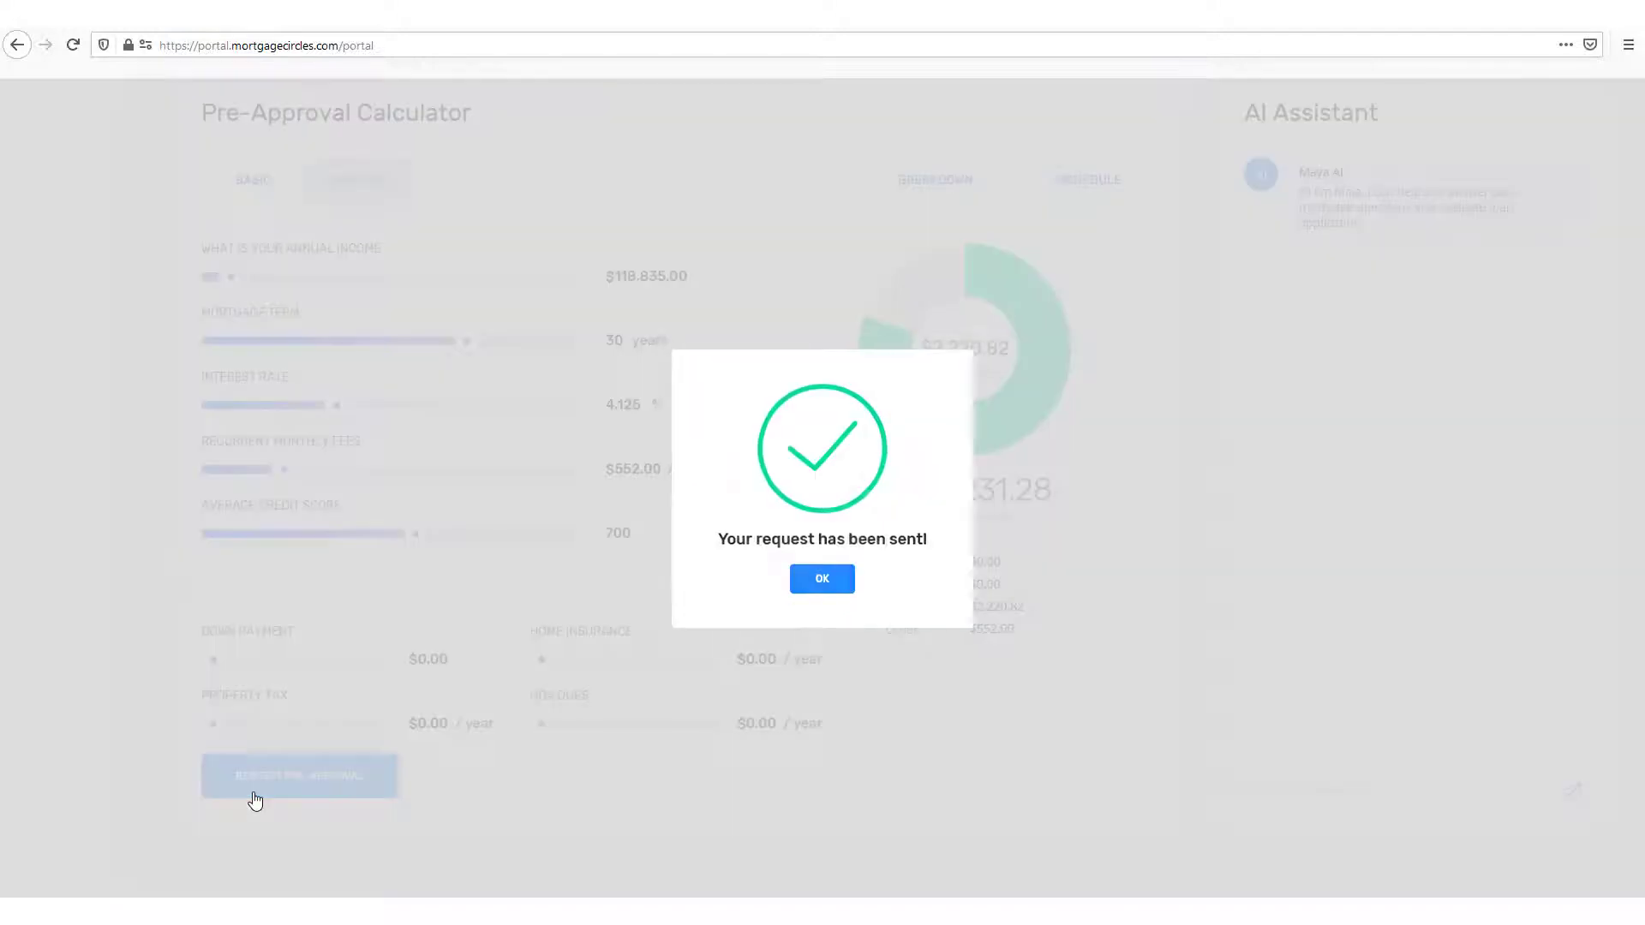
pyautogui.click(822, 580)
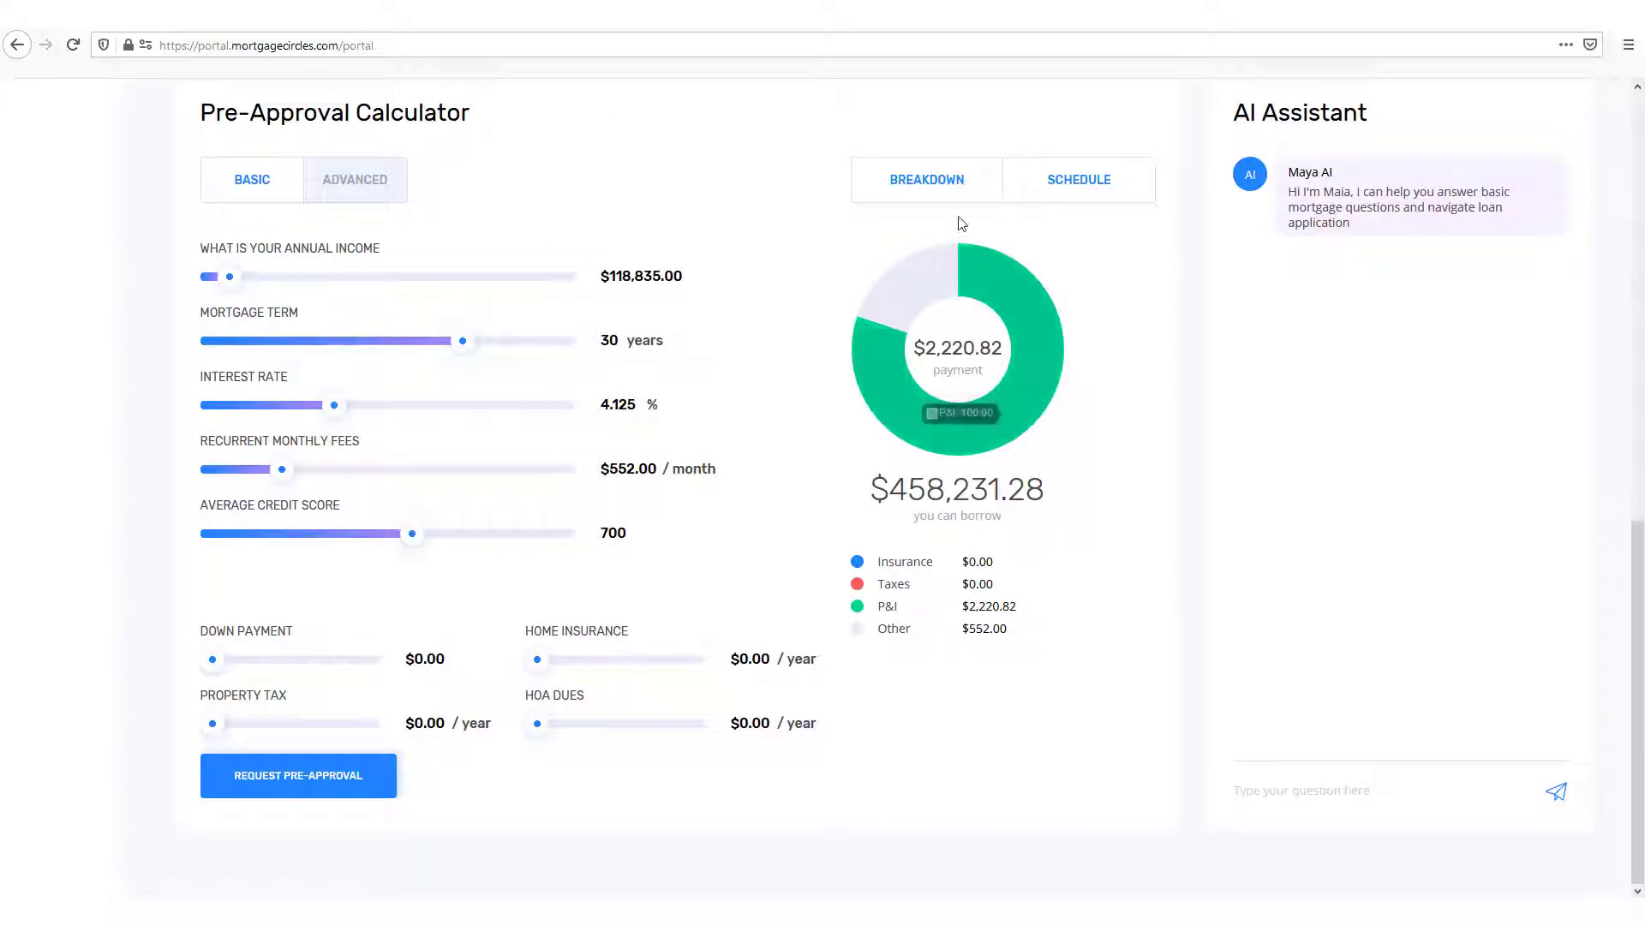
# Step: Review the calculator's payment breakdown with its amortization chart and the monthly pre-approval schedule, closing each view
pyautogui.click(912, 187)
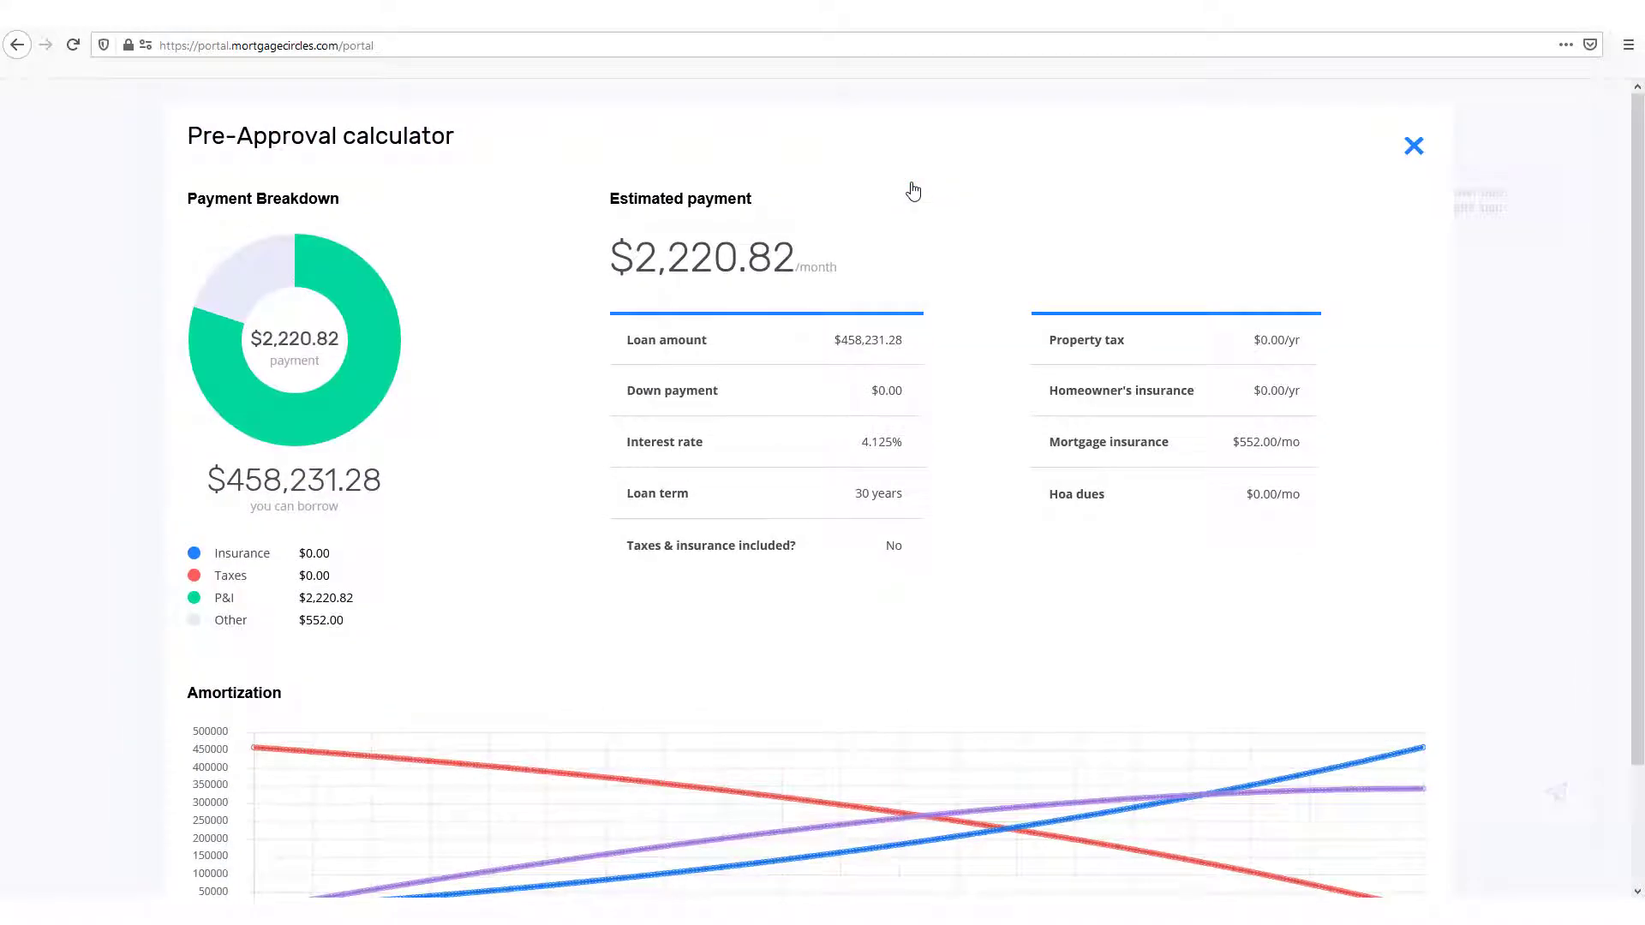
pyautogui.scroll(-2, 1042, 371)
pyautogui.scroll(1, 1425, 245)
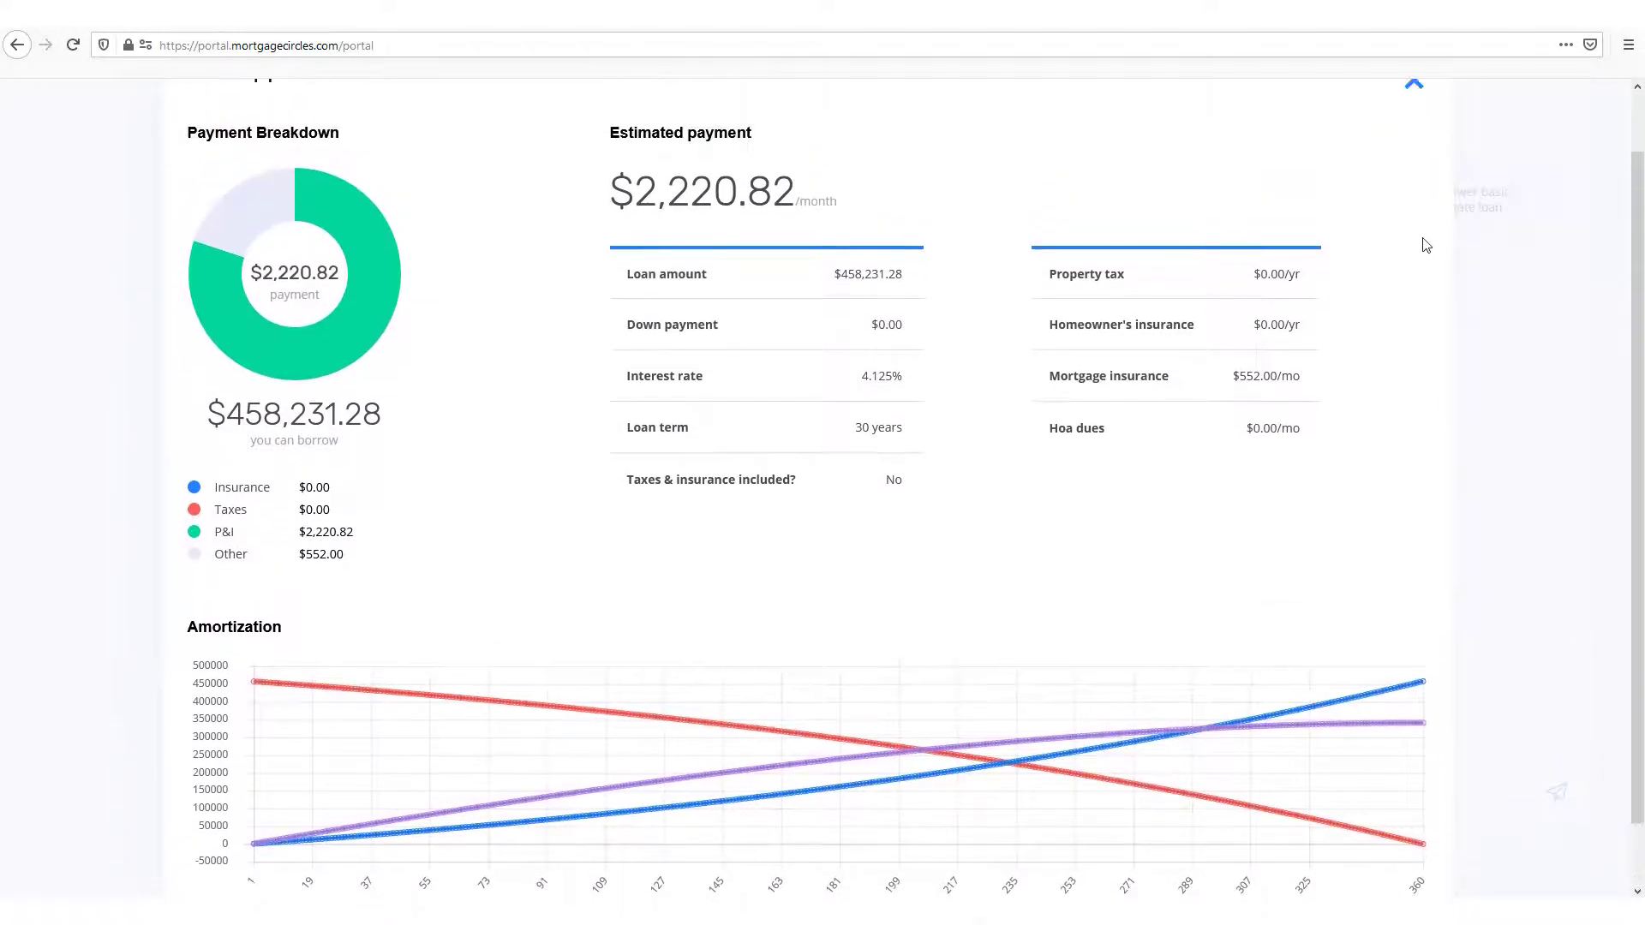
pyautogui.scroll(1, 1425, 245)
pyautogui.click(1411, 146)
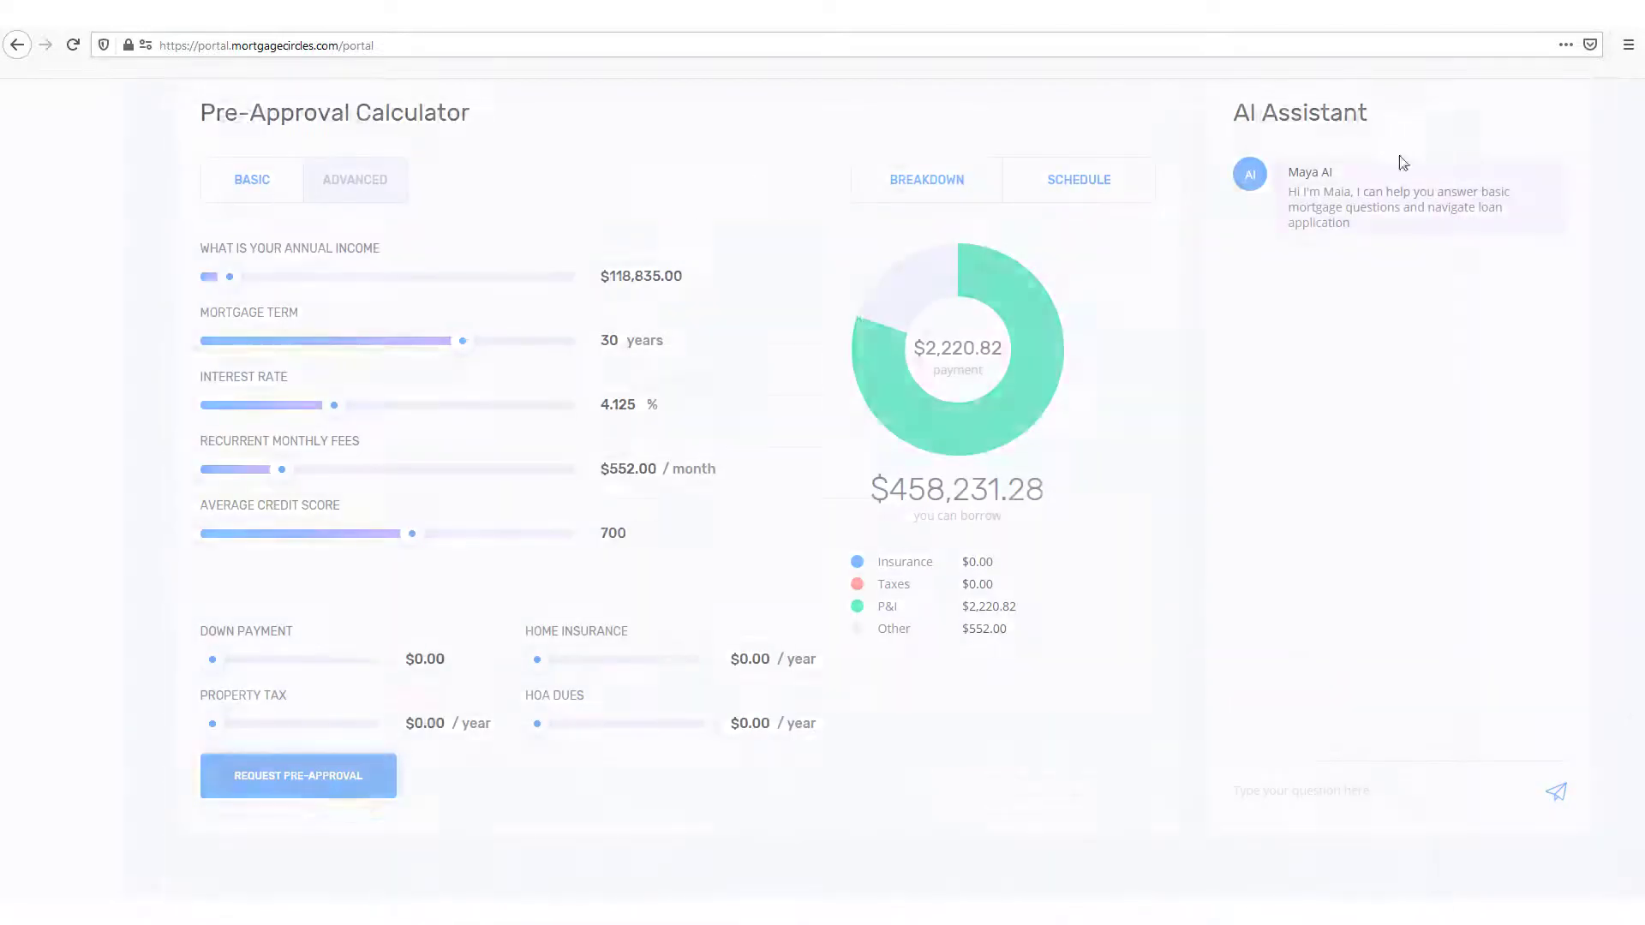
pyautogui.click(1081, 190)
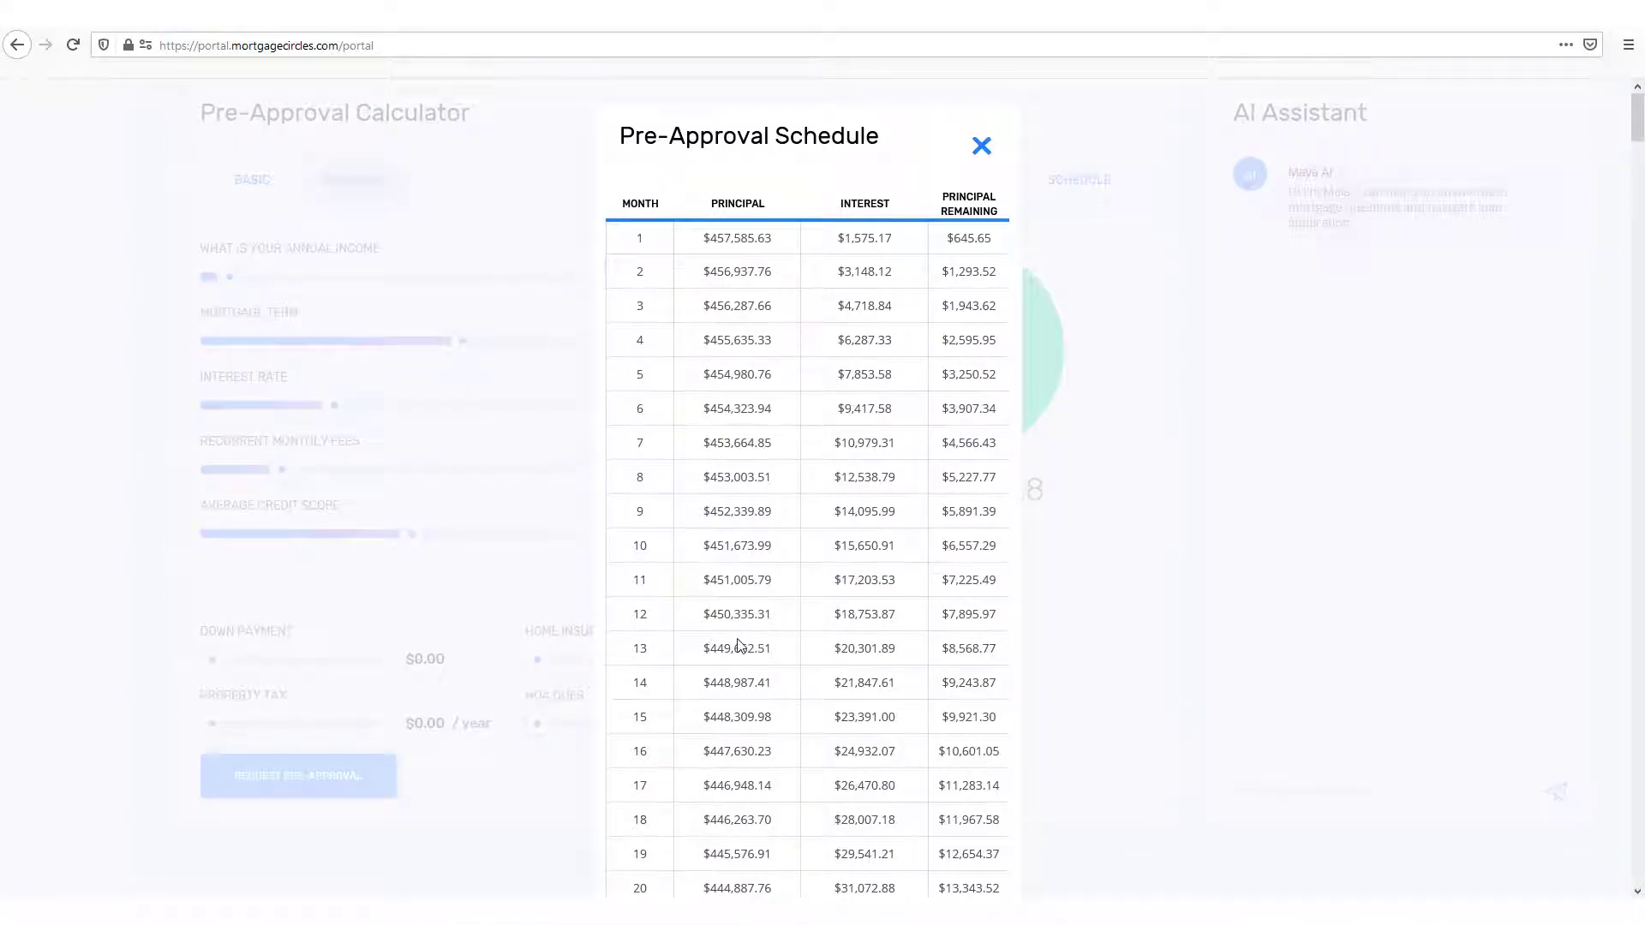
pyautogui.click(983, 148)
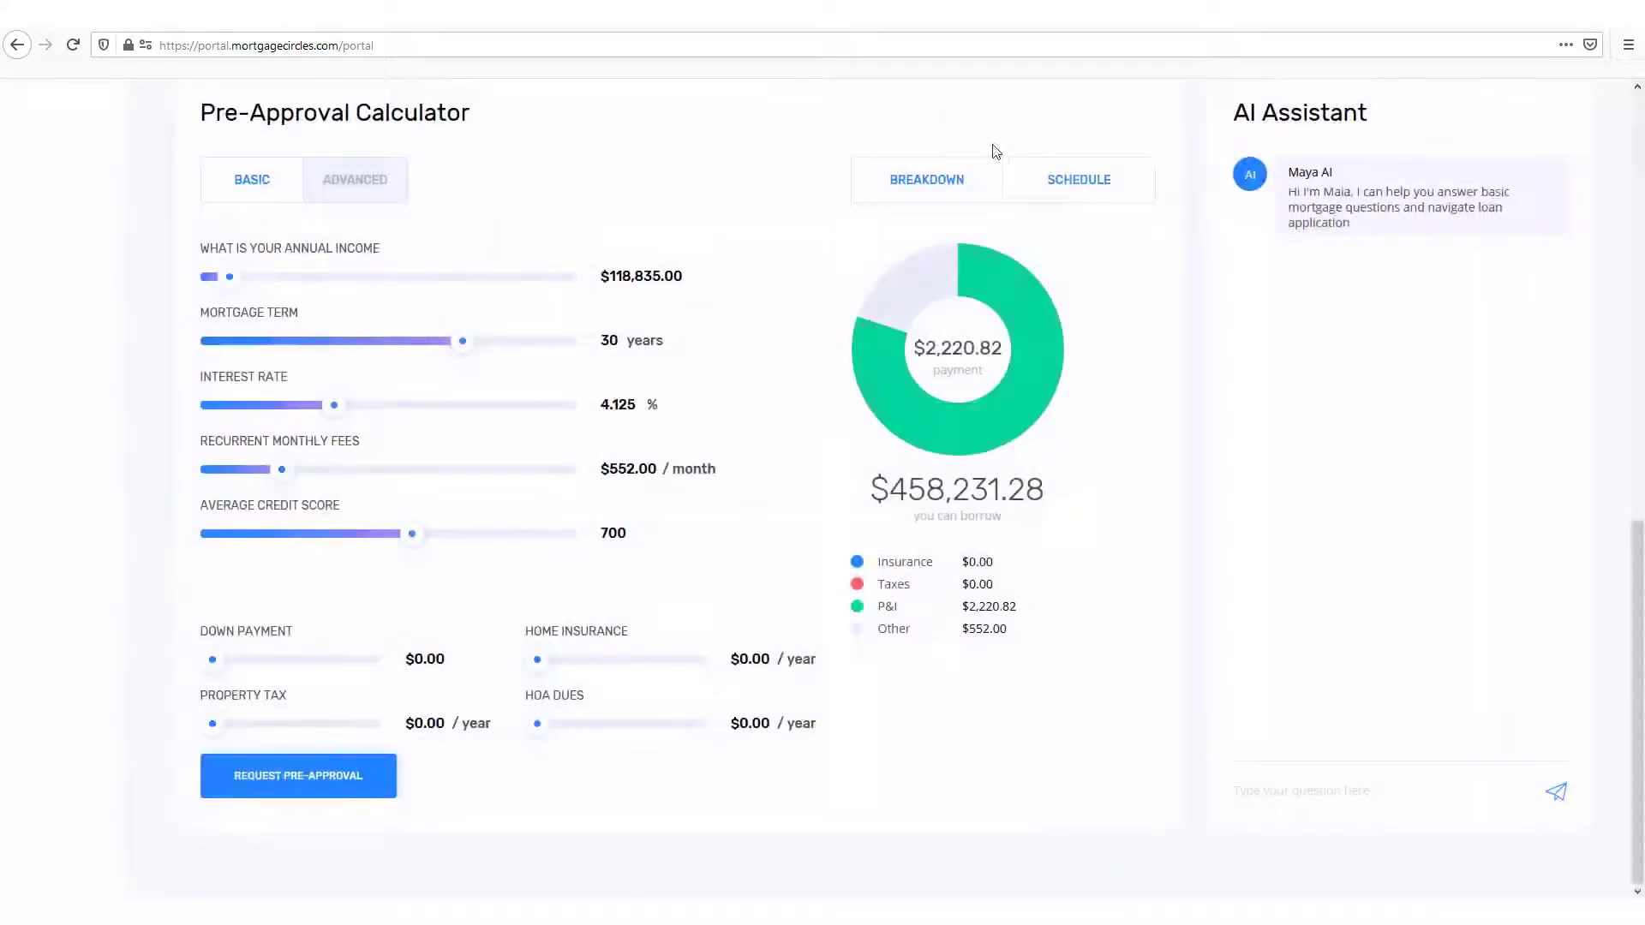
# Step: Ask the AI Assistant "Can I get a quote?" and answer with credit score 700, annual income 60000 and a 30-year term
pyautogui.click(1315, 799)
pyautogui.write('Can I get a quote?')
pyautogui.press('Return')
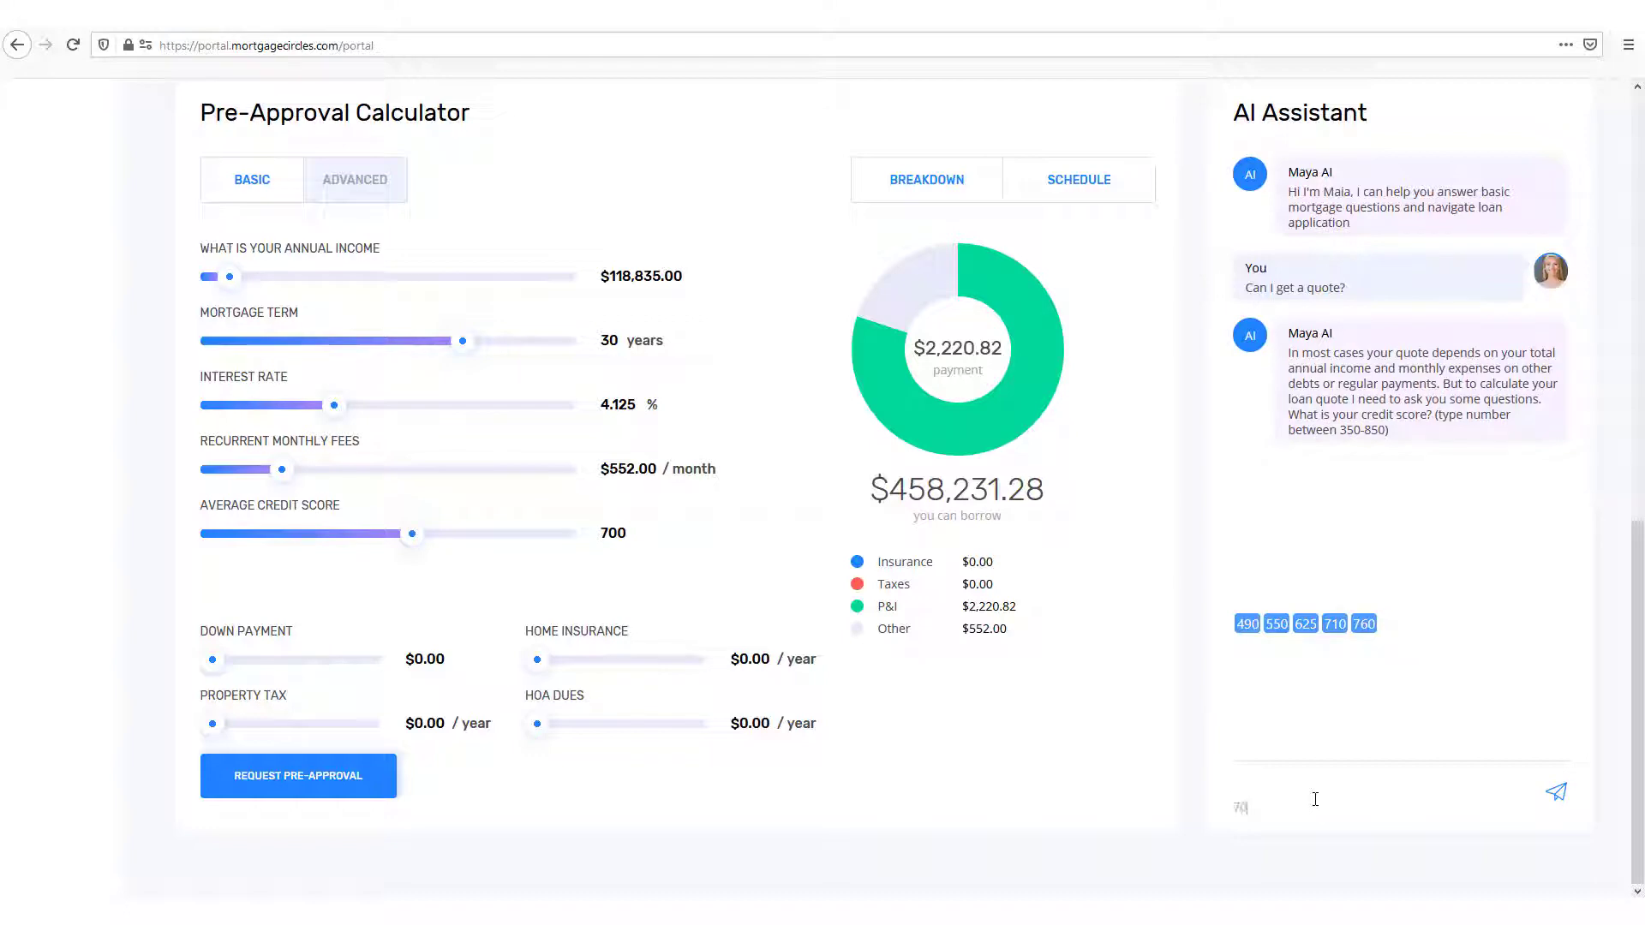
pyautogui.press('Return')
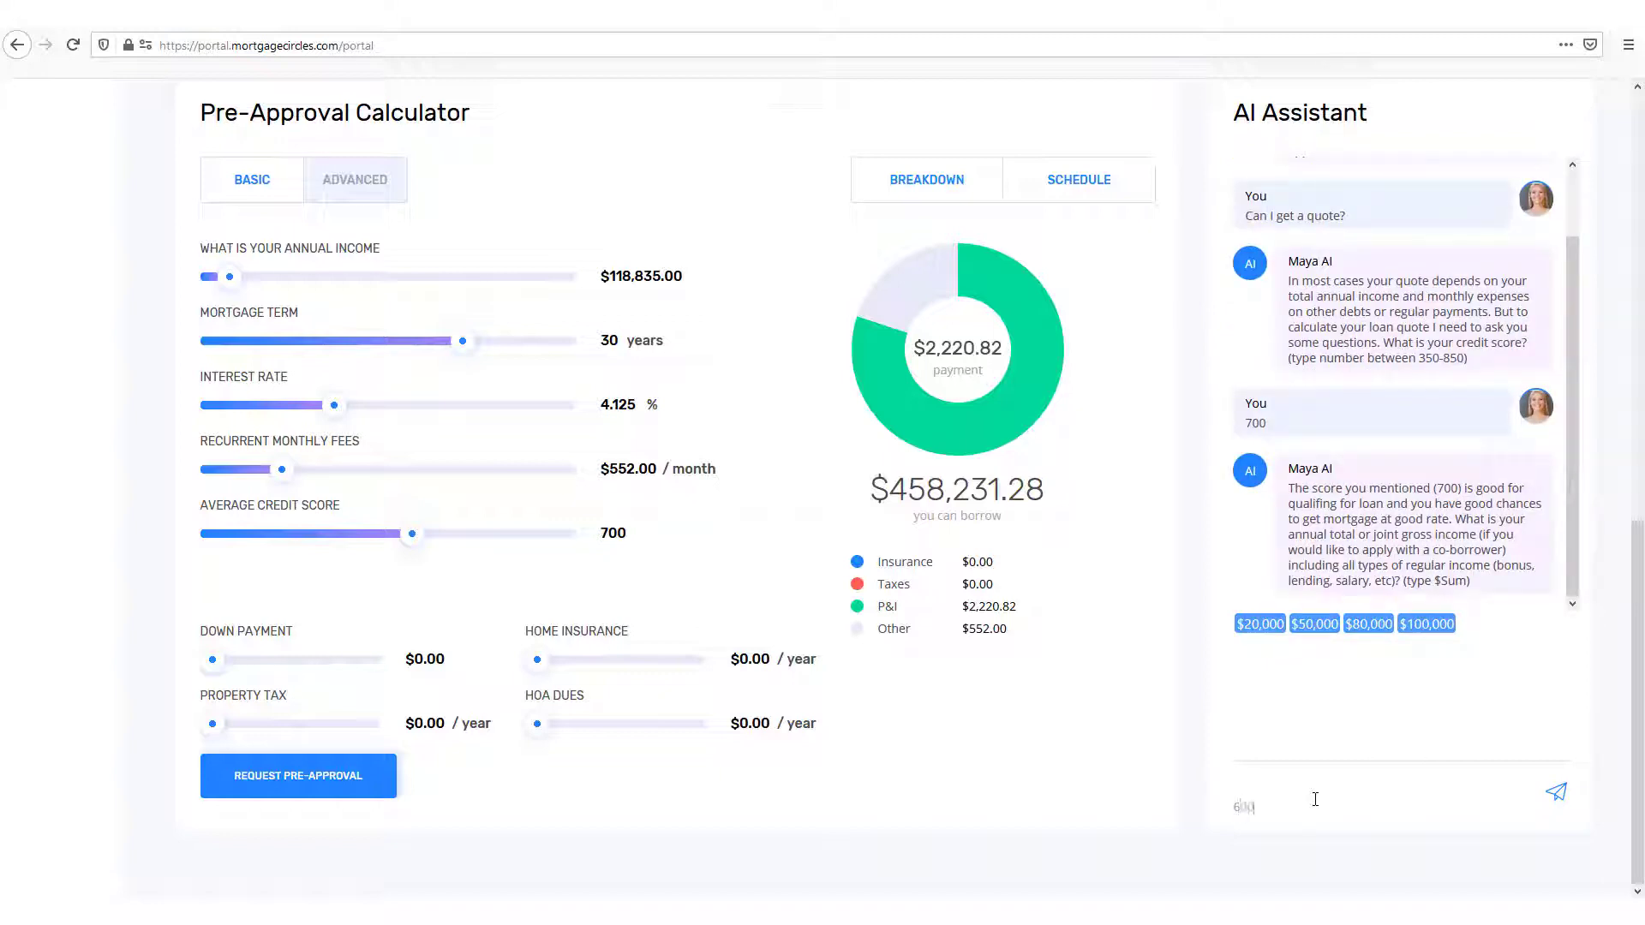
pyautogui.write('60000')
pyautogui.press('Return')
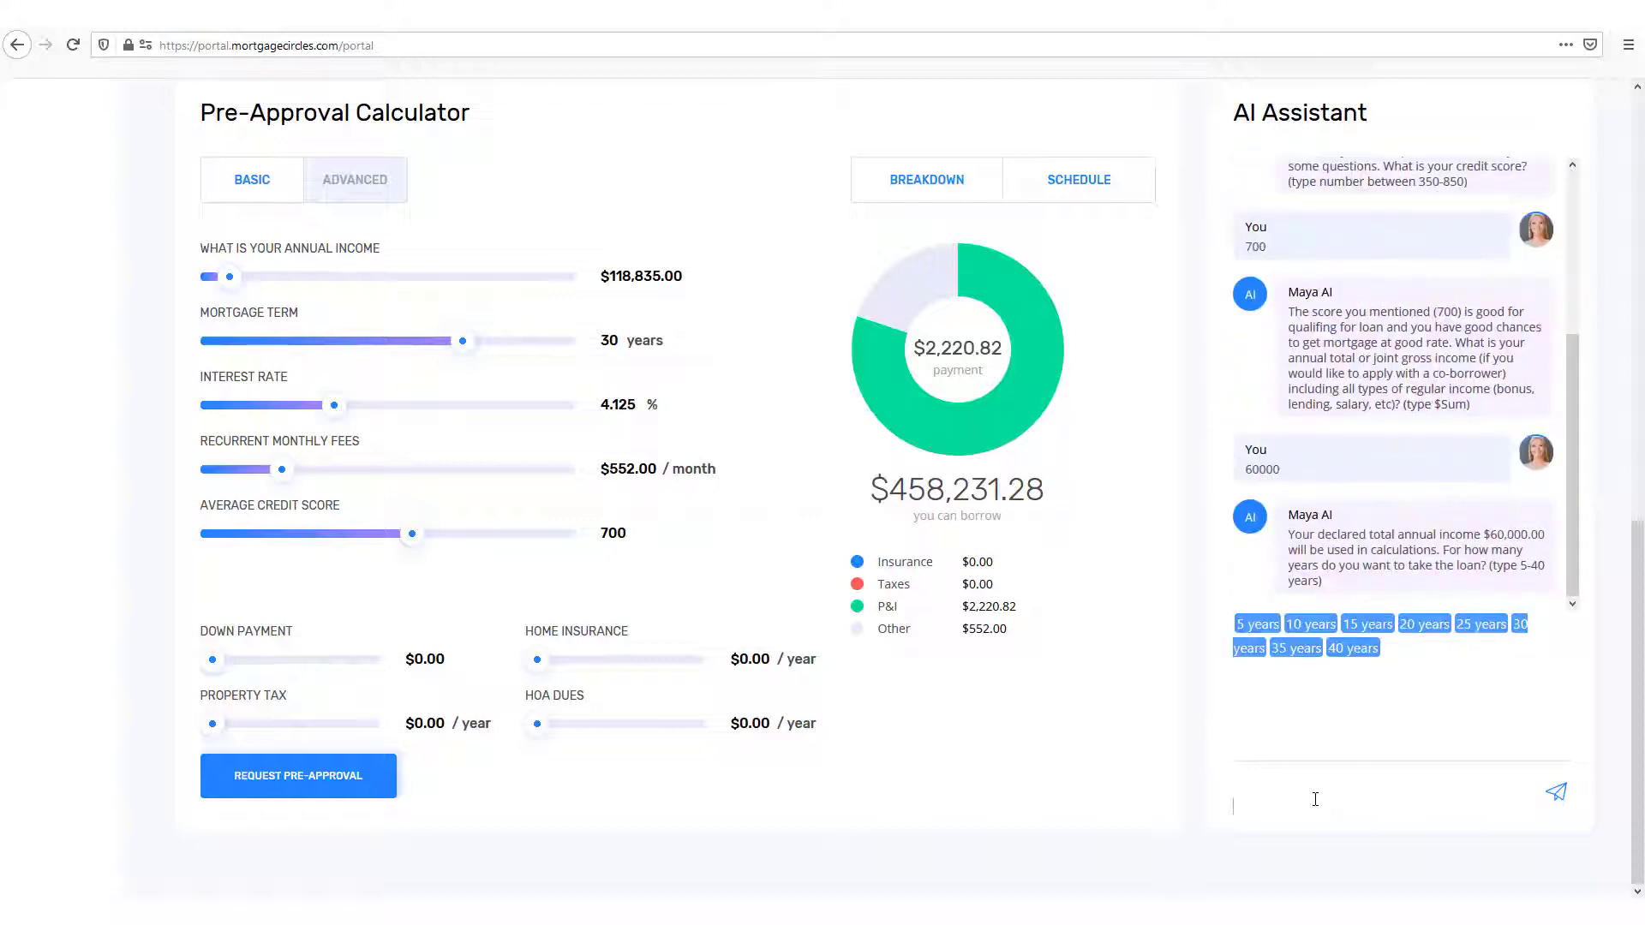
pyautogui.write('30')
pyautogui.press('Return')
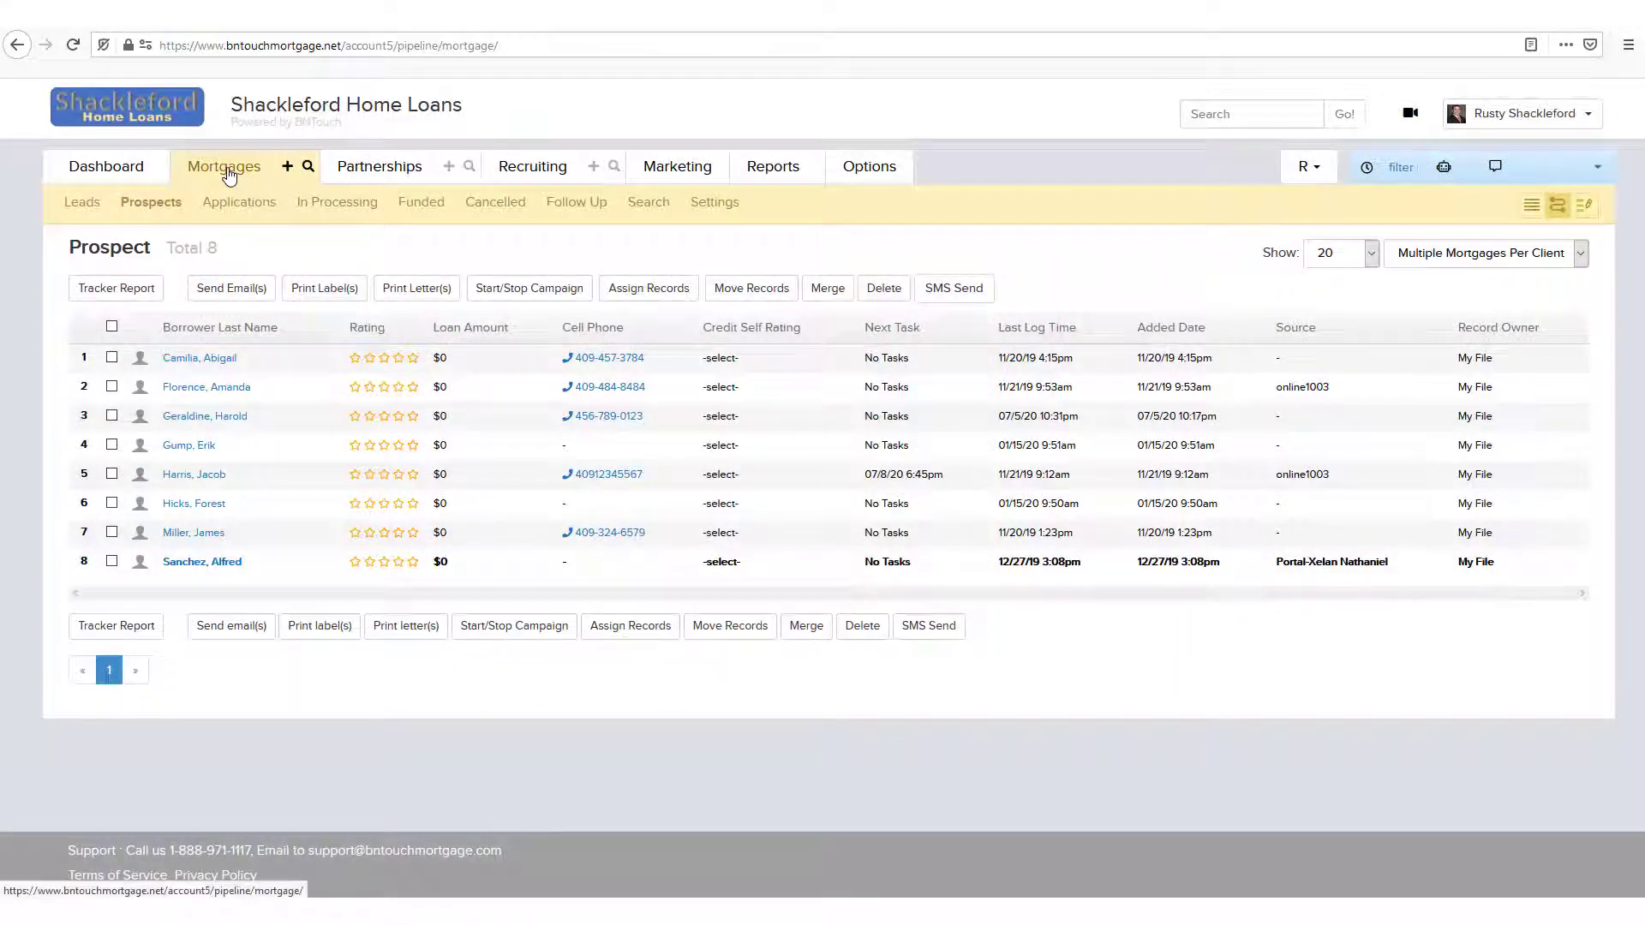
# Step: In the BNTouch CRM, open the second prospect's mortgage record and review the pre-approval requests received from the client and partner portals
pyautogui.click(198, 390)
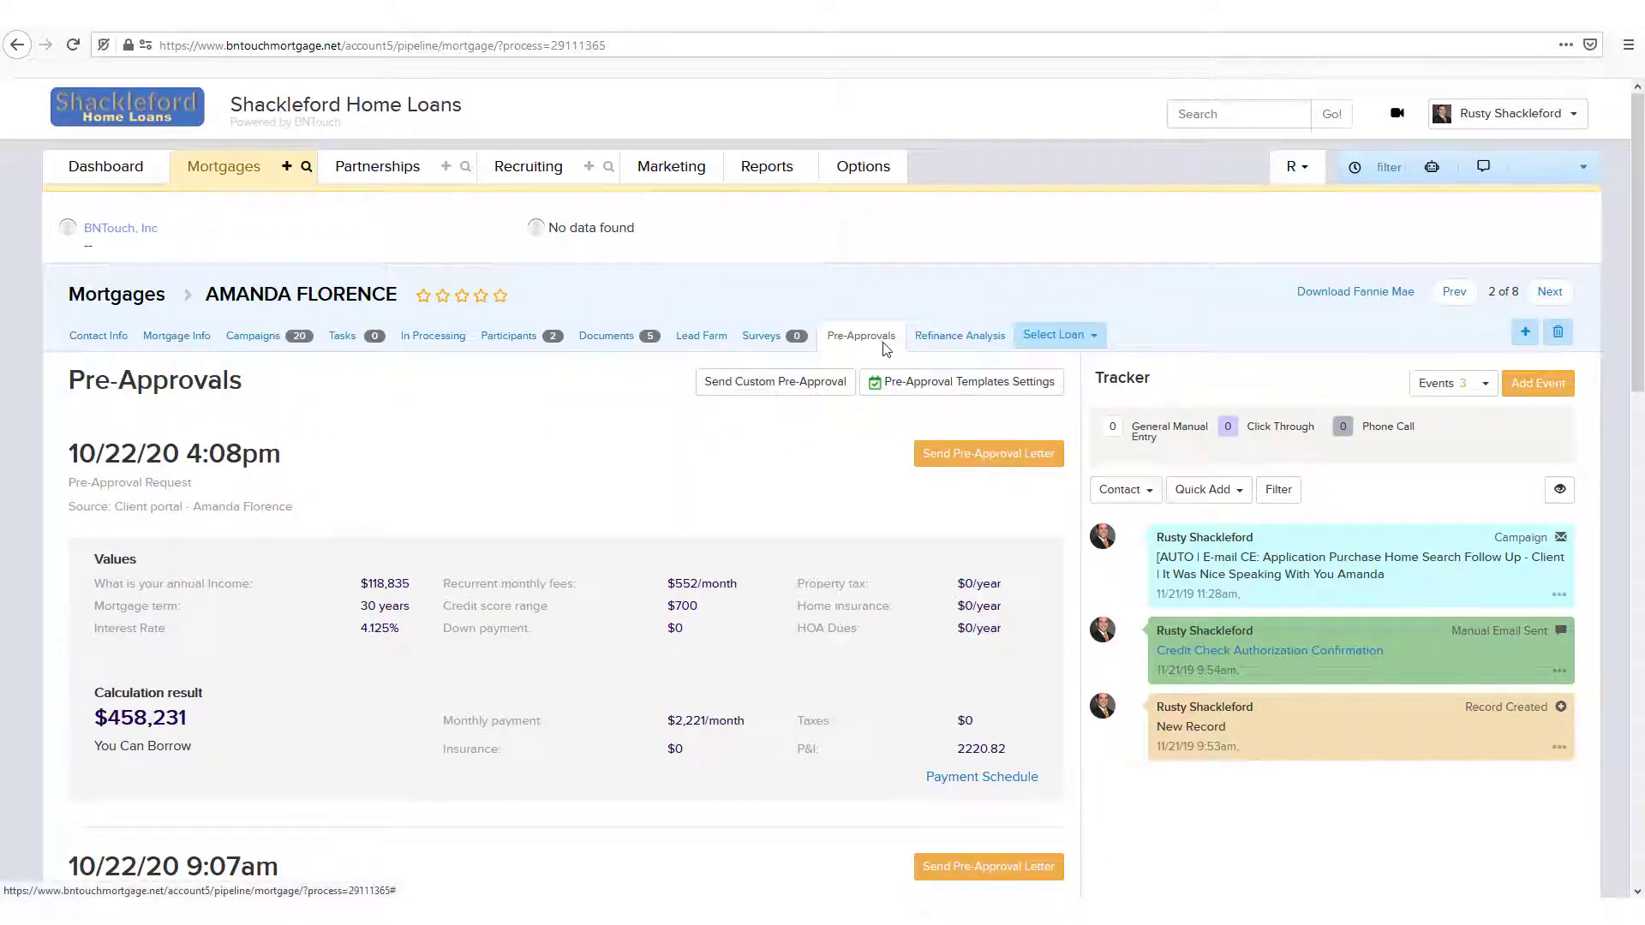
pyautogui.scroll(-3, 477, 532)
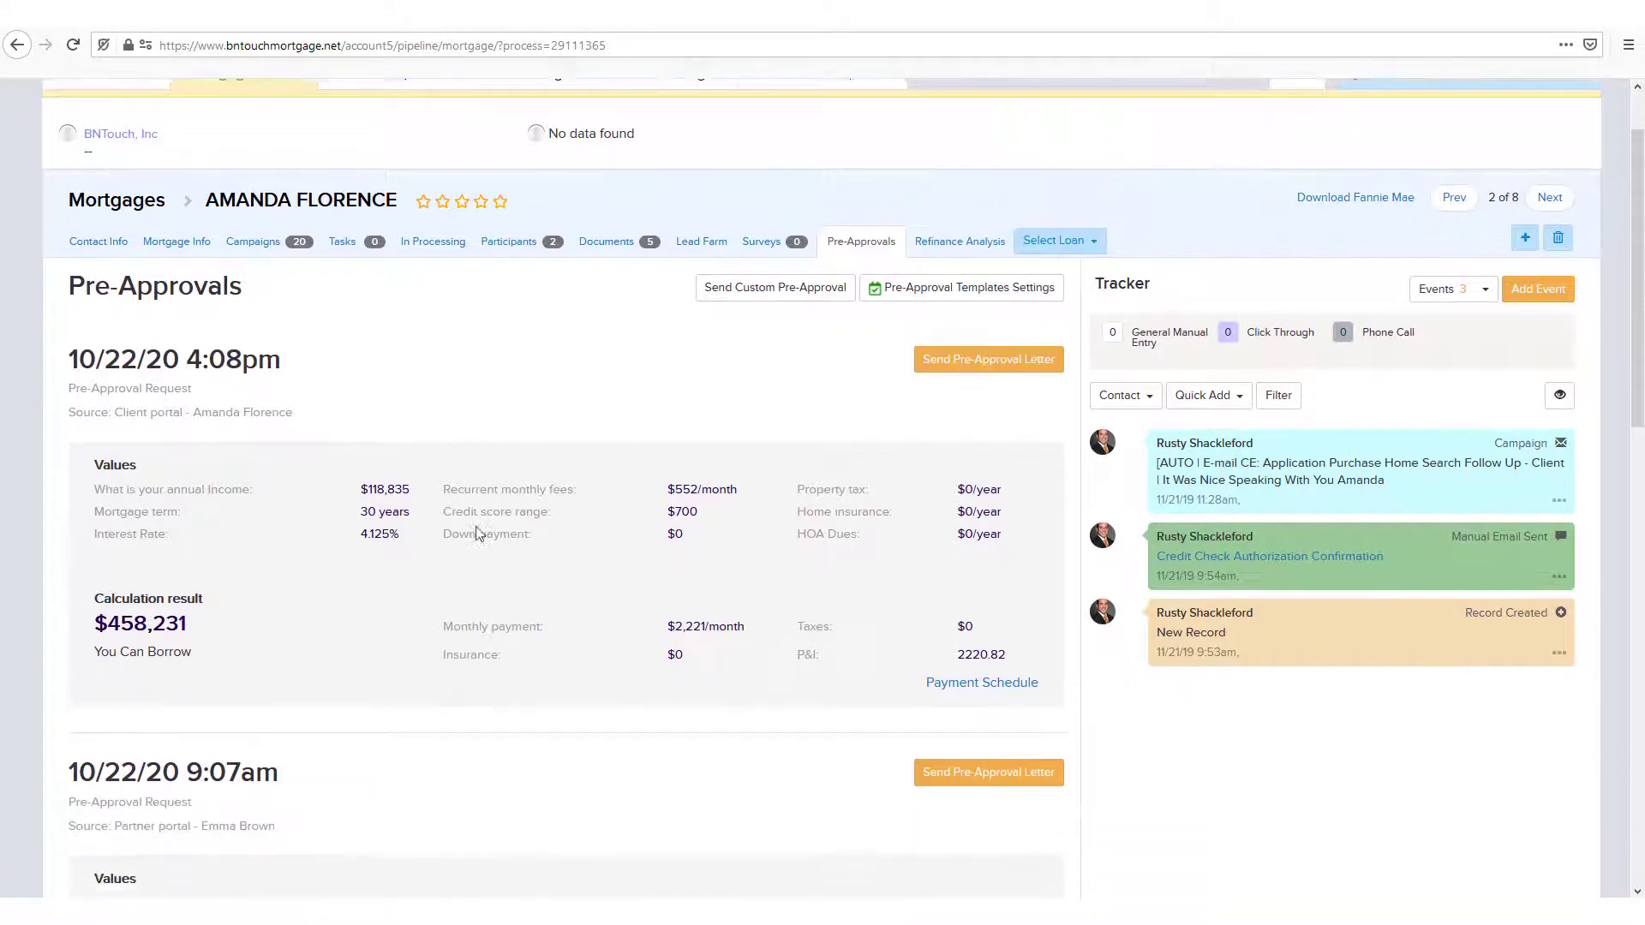
pyautogui.scroll(-7, 477, 532)
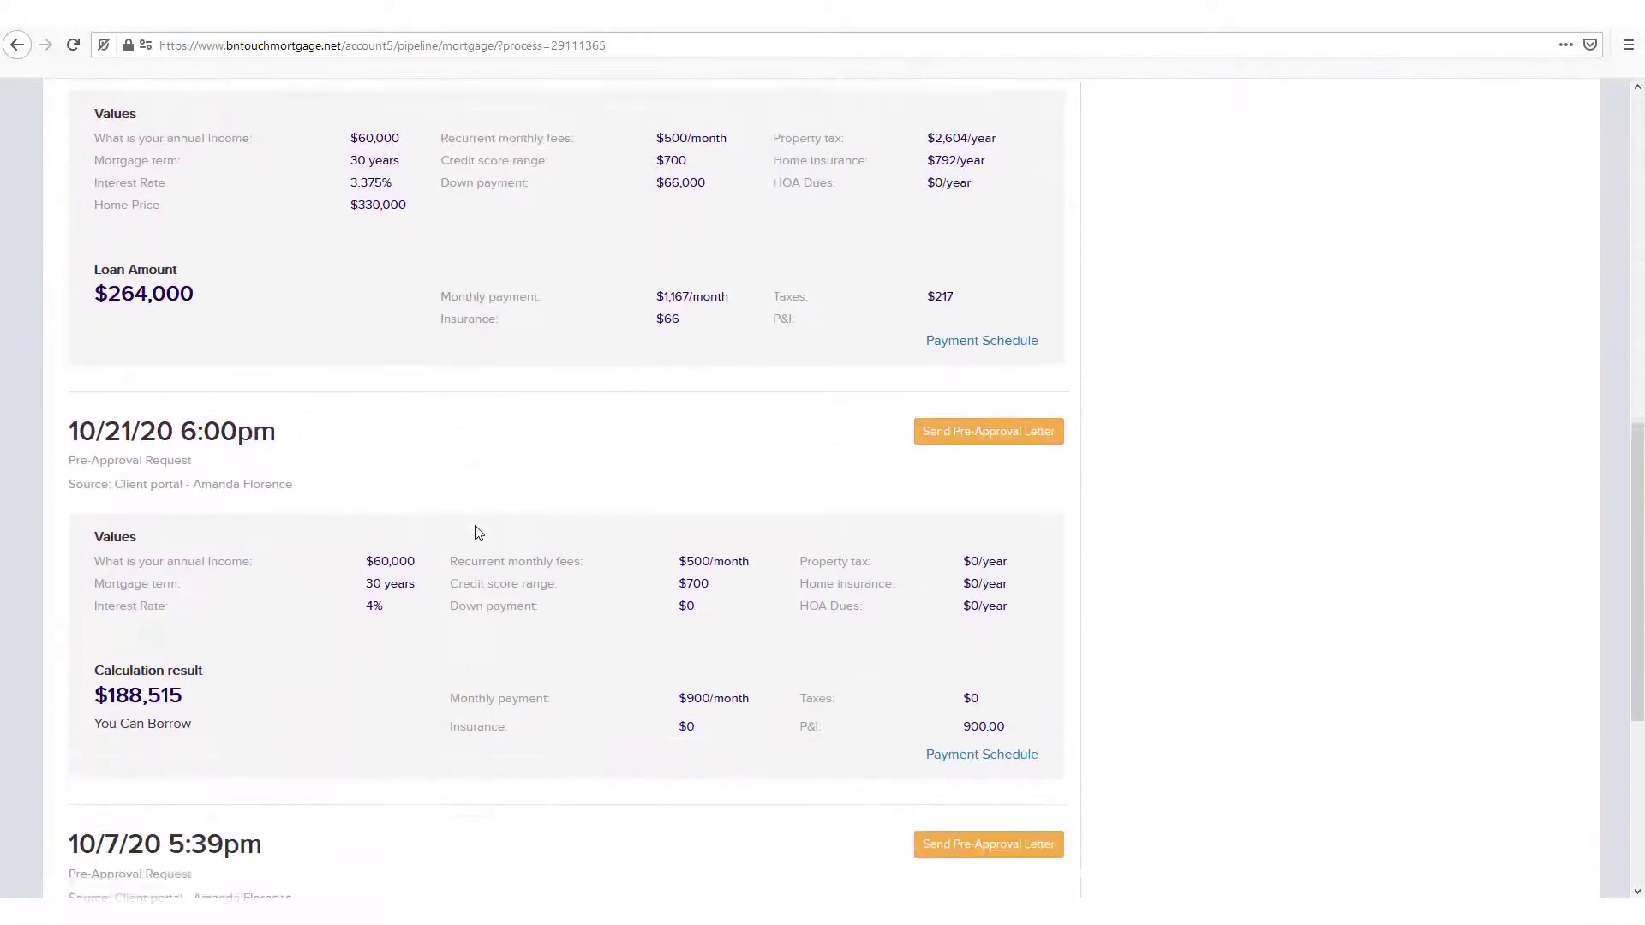
pyautogui.scroll(-3, 478, 533)
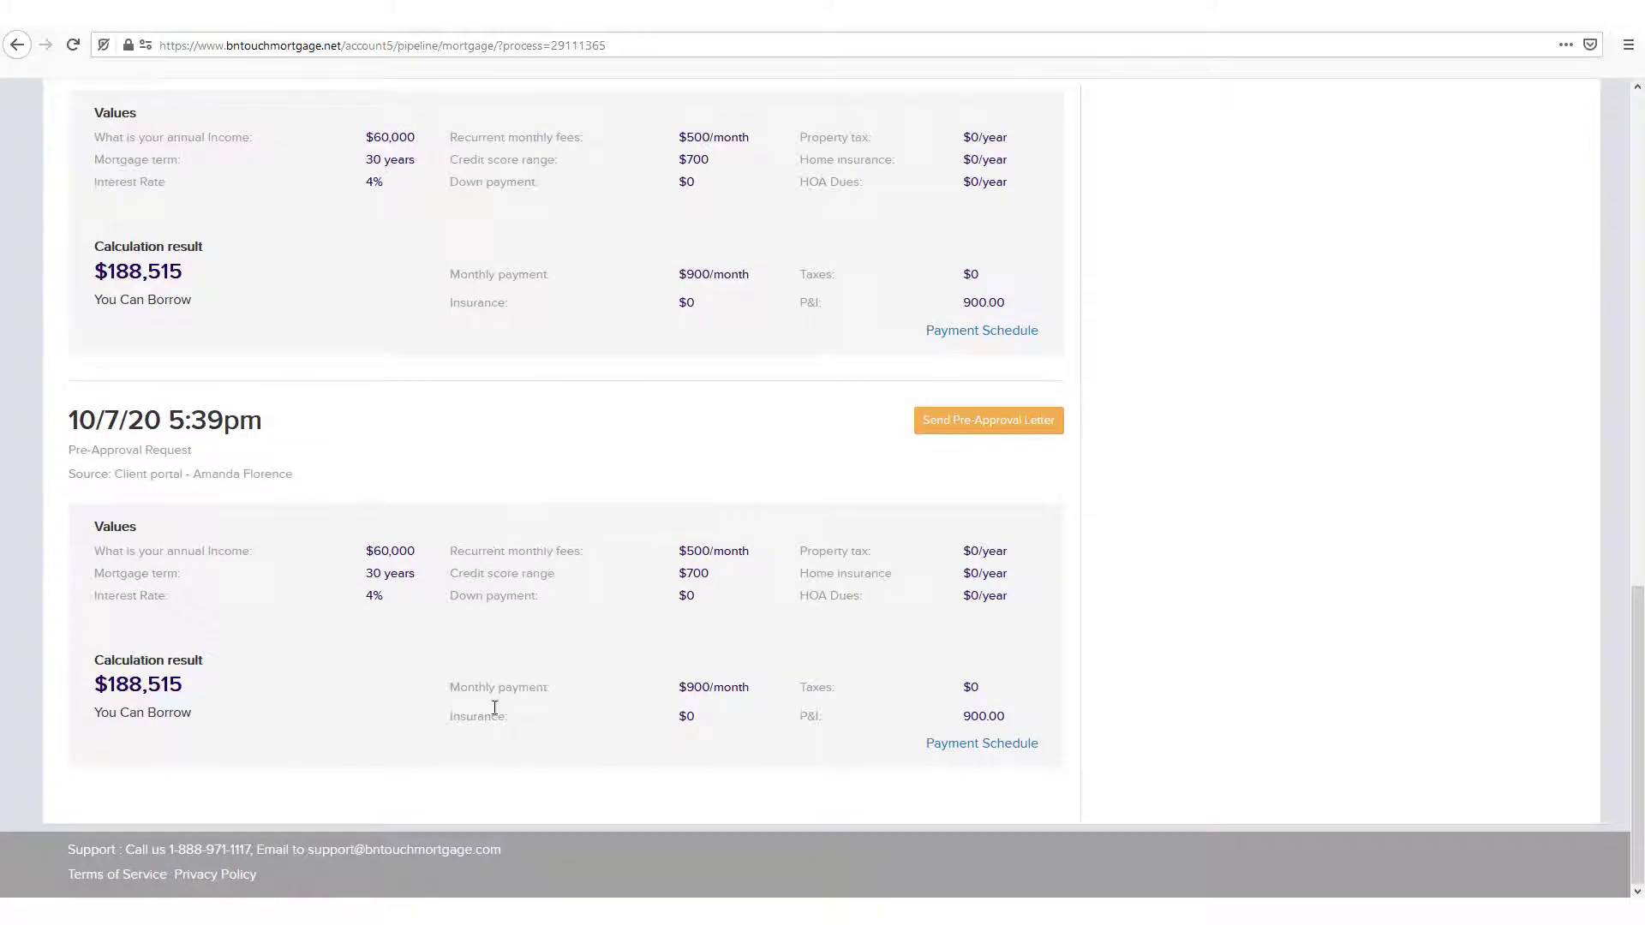
pyautogui.scroll(12, 514, 680)
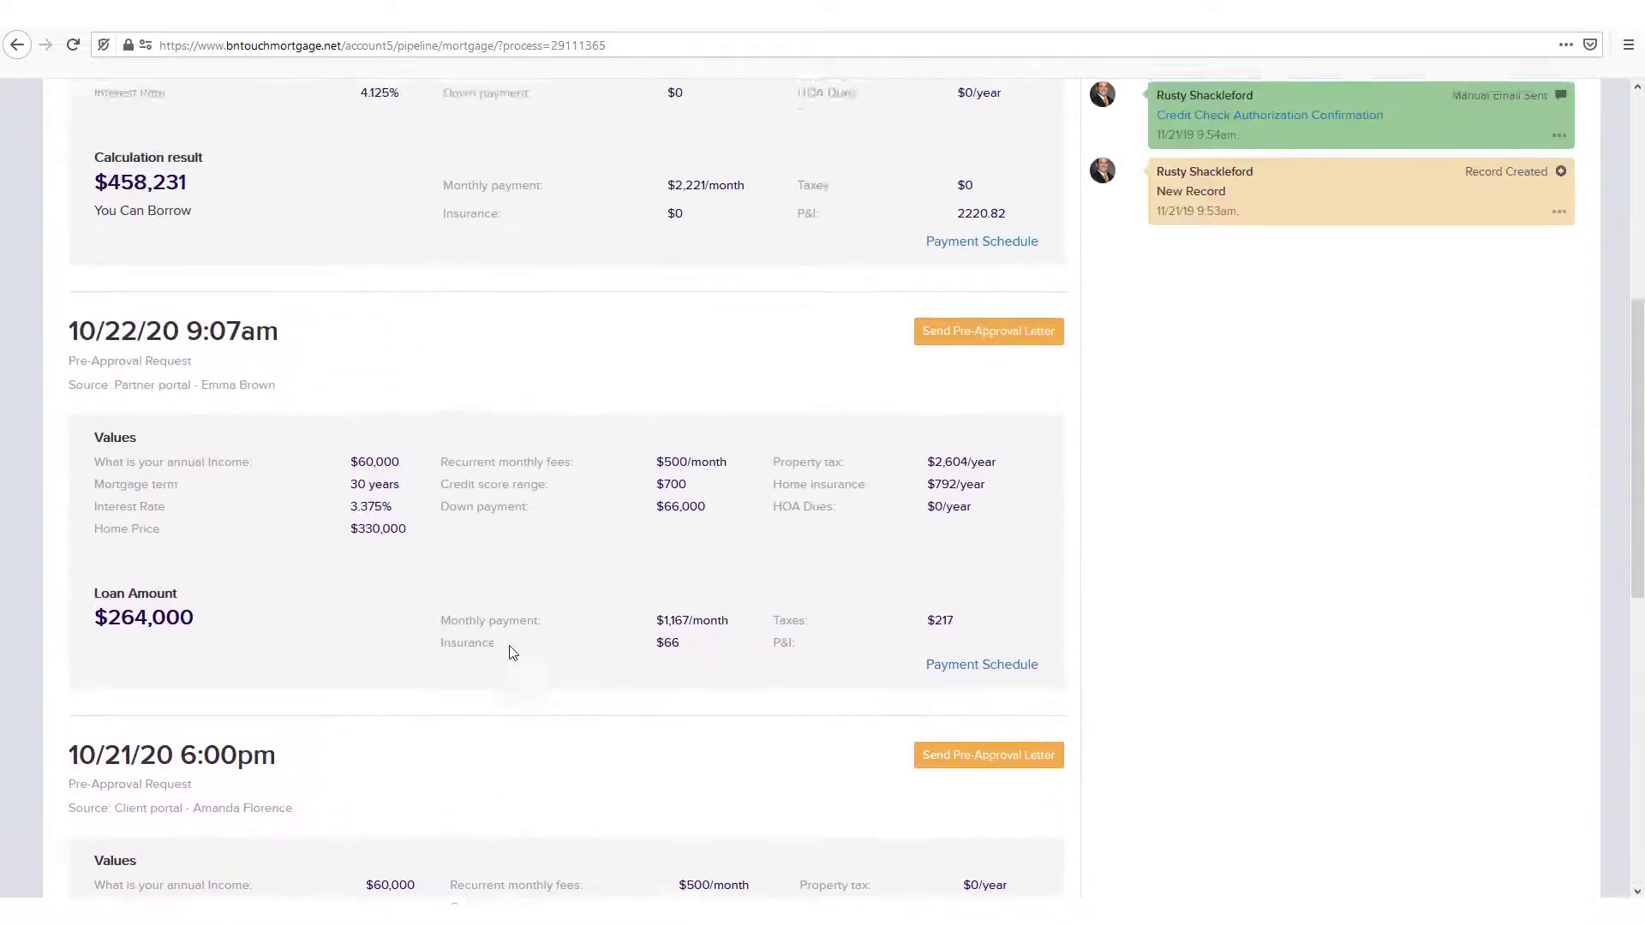
pyautogui.scroll(2, 508, 634)
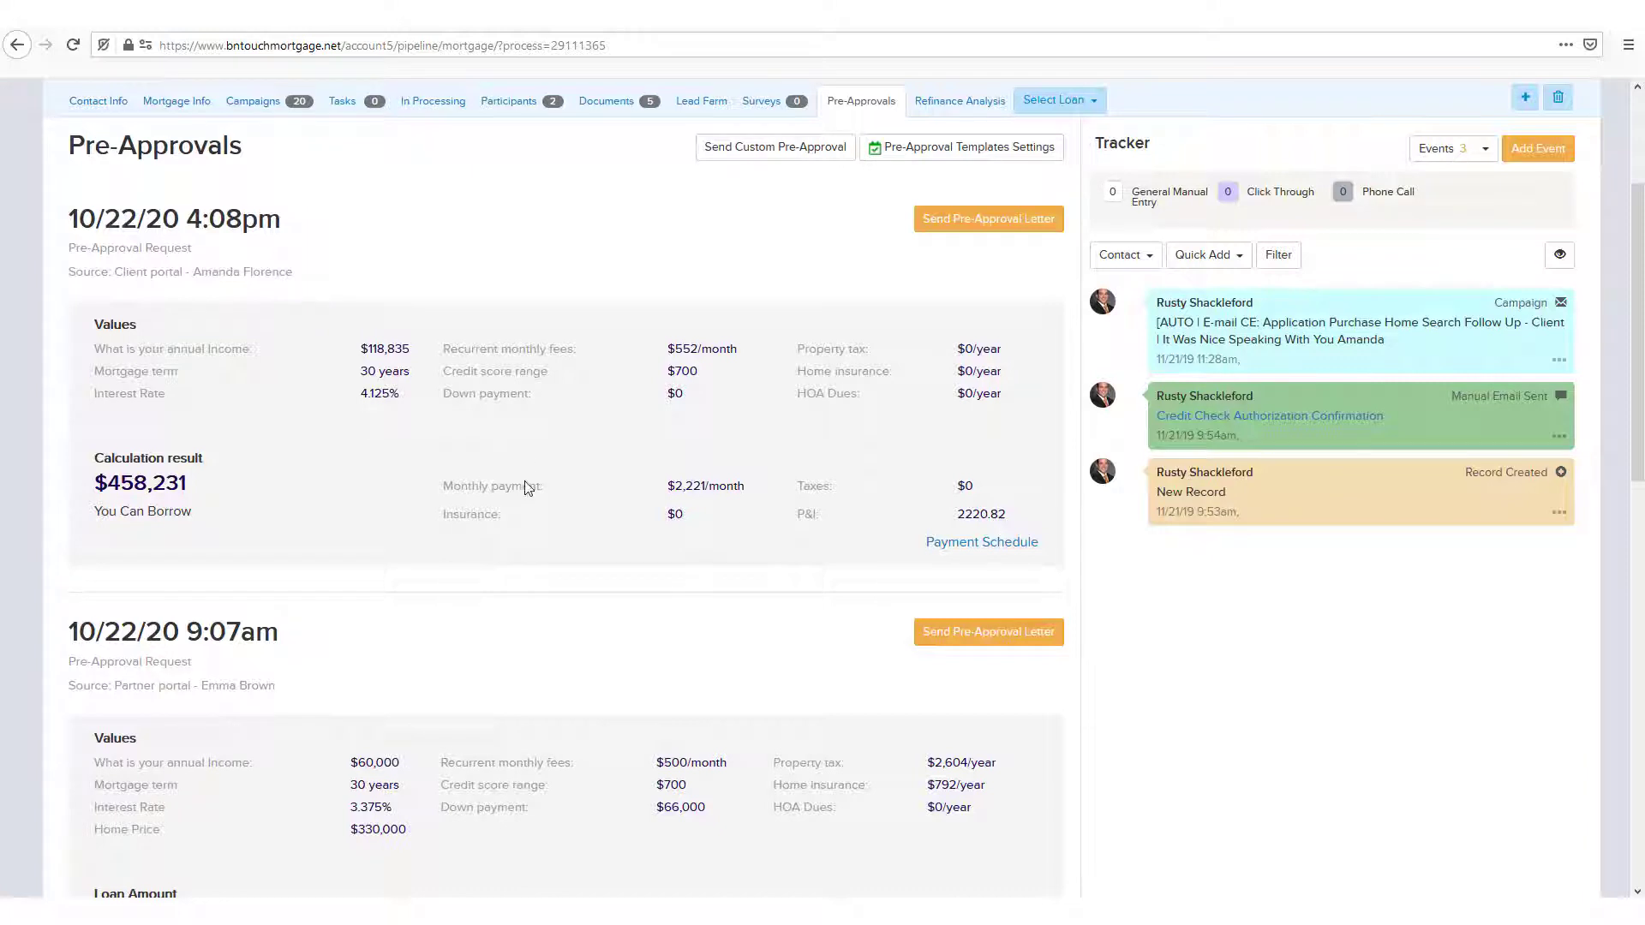
# Step: Look through the monthly payment schedule of the client portal's pre-approval request and close it
pyautogui.scroll(3, 558, 710)
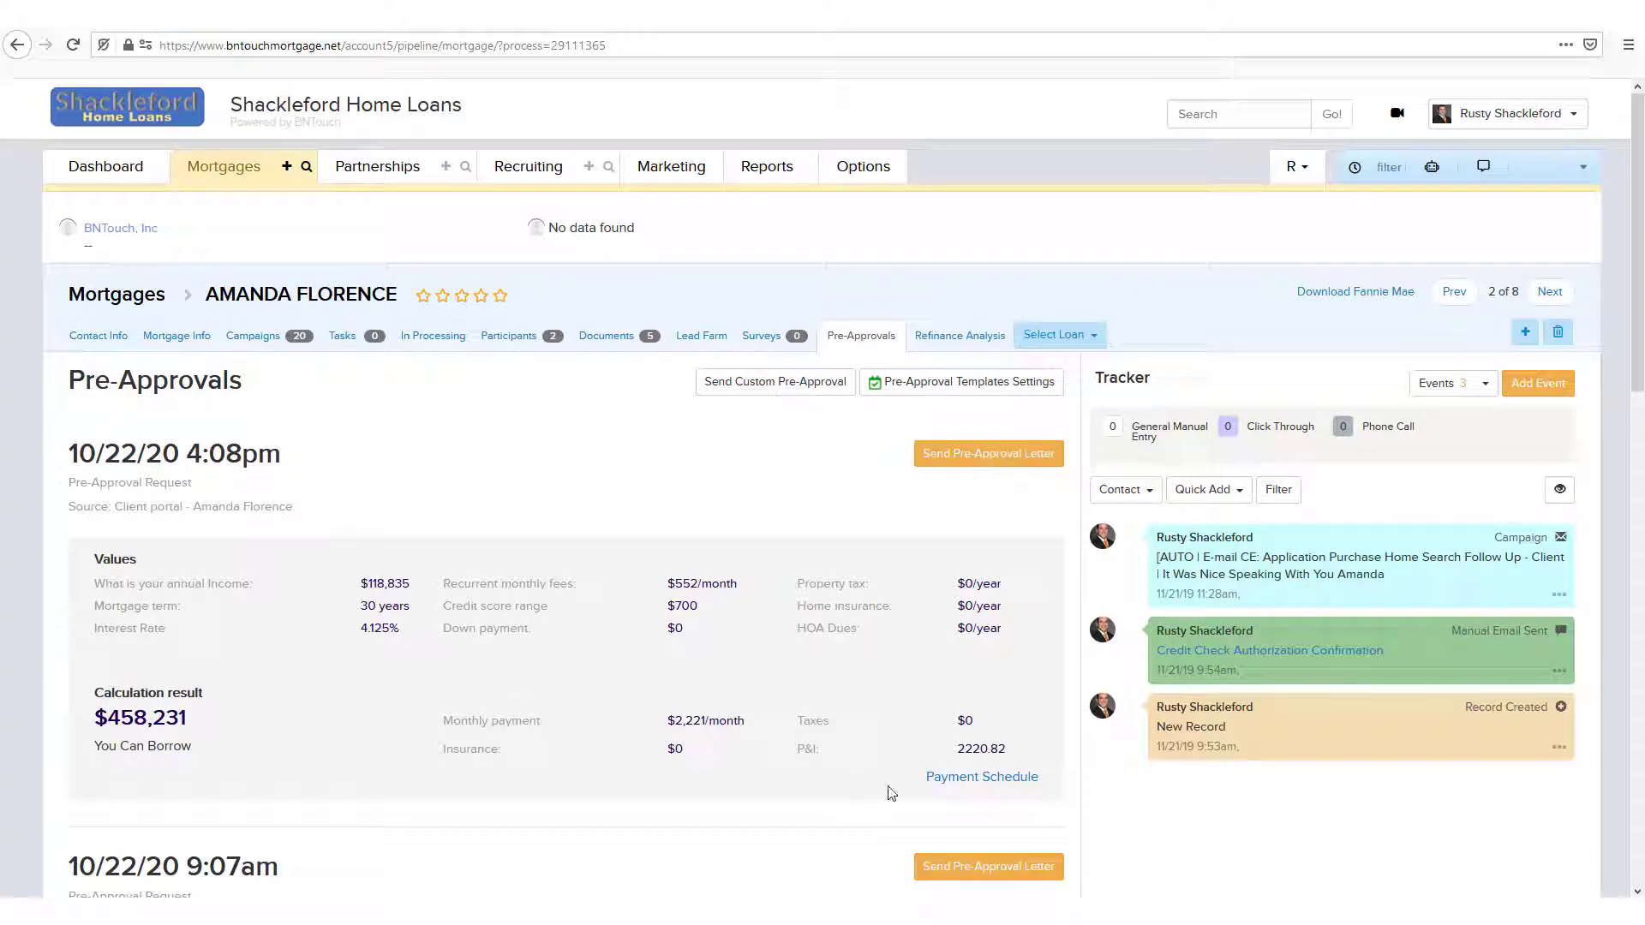
pyautogui.click(972, 782)
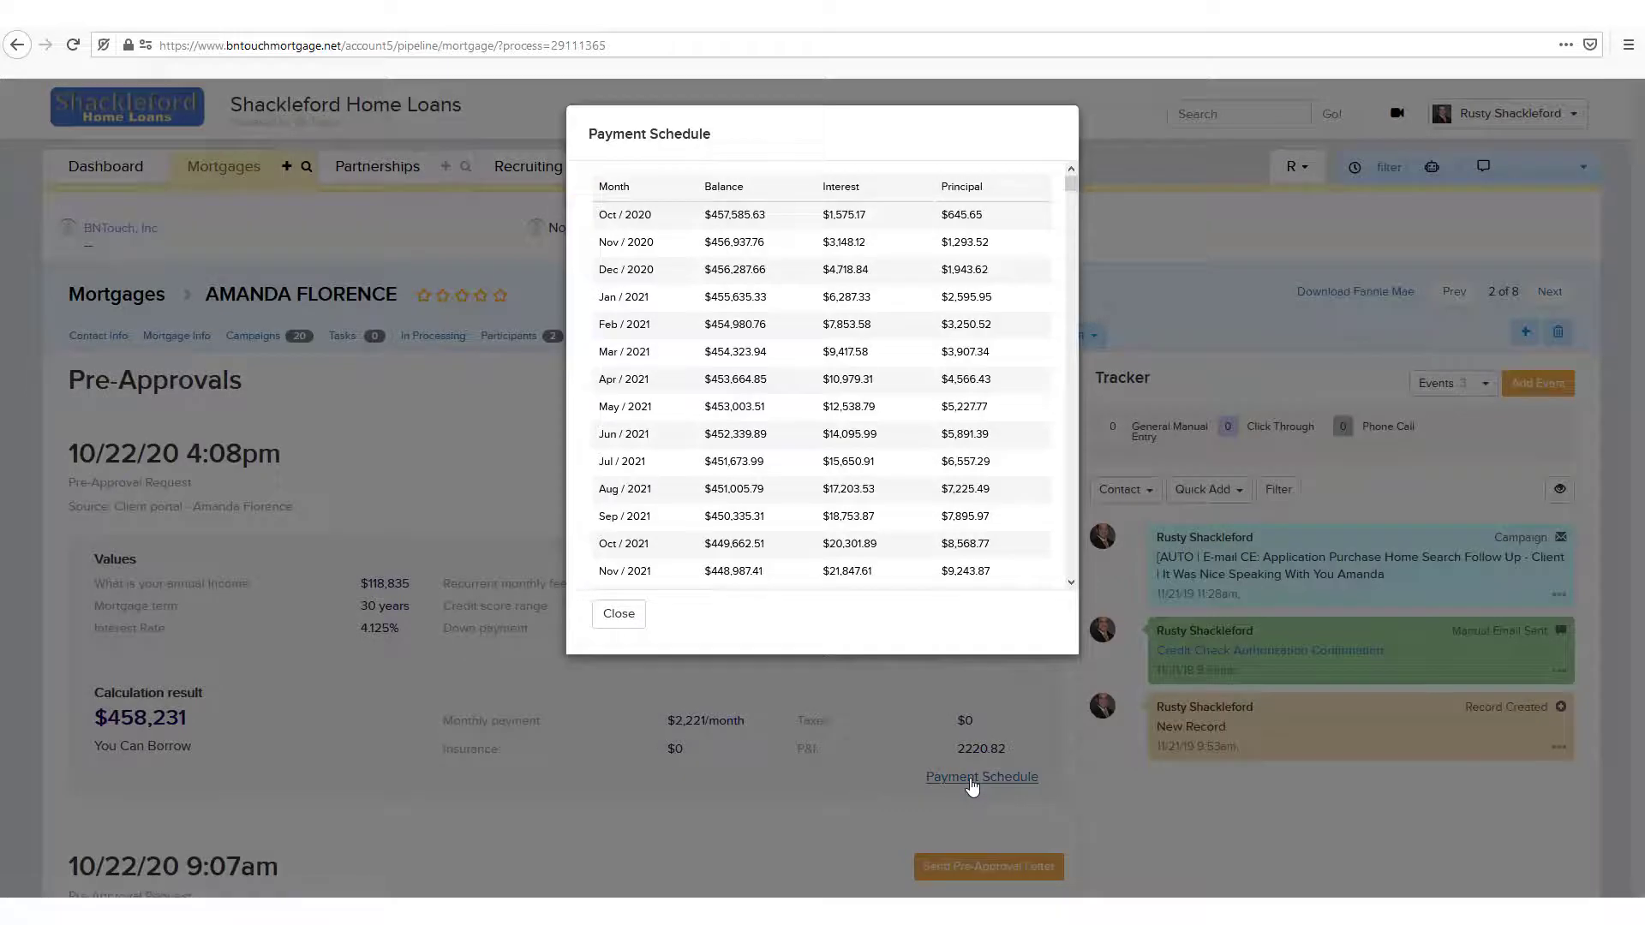
pyautogui.scroll(-5, 943, 374)
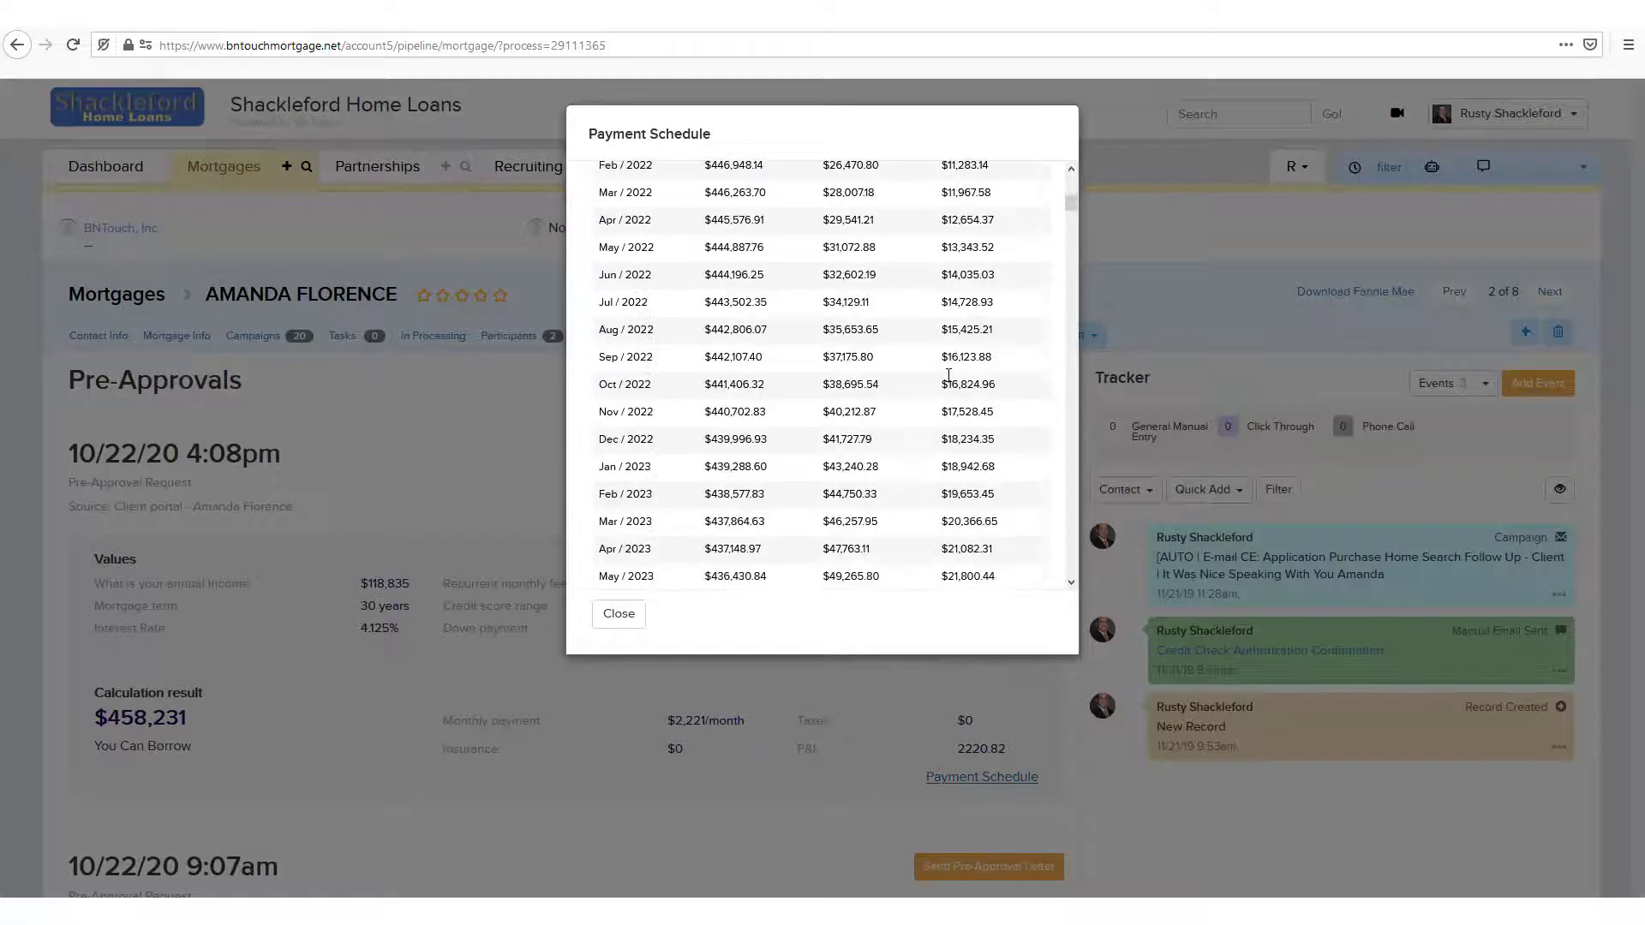
pyautogui.click(617, 622)
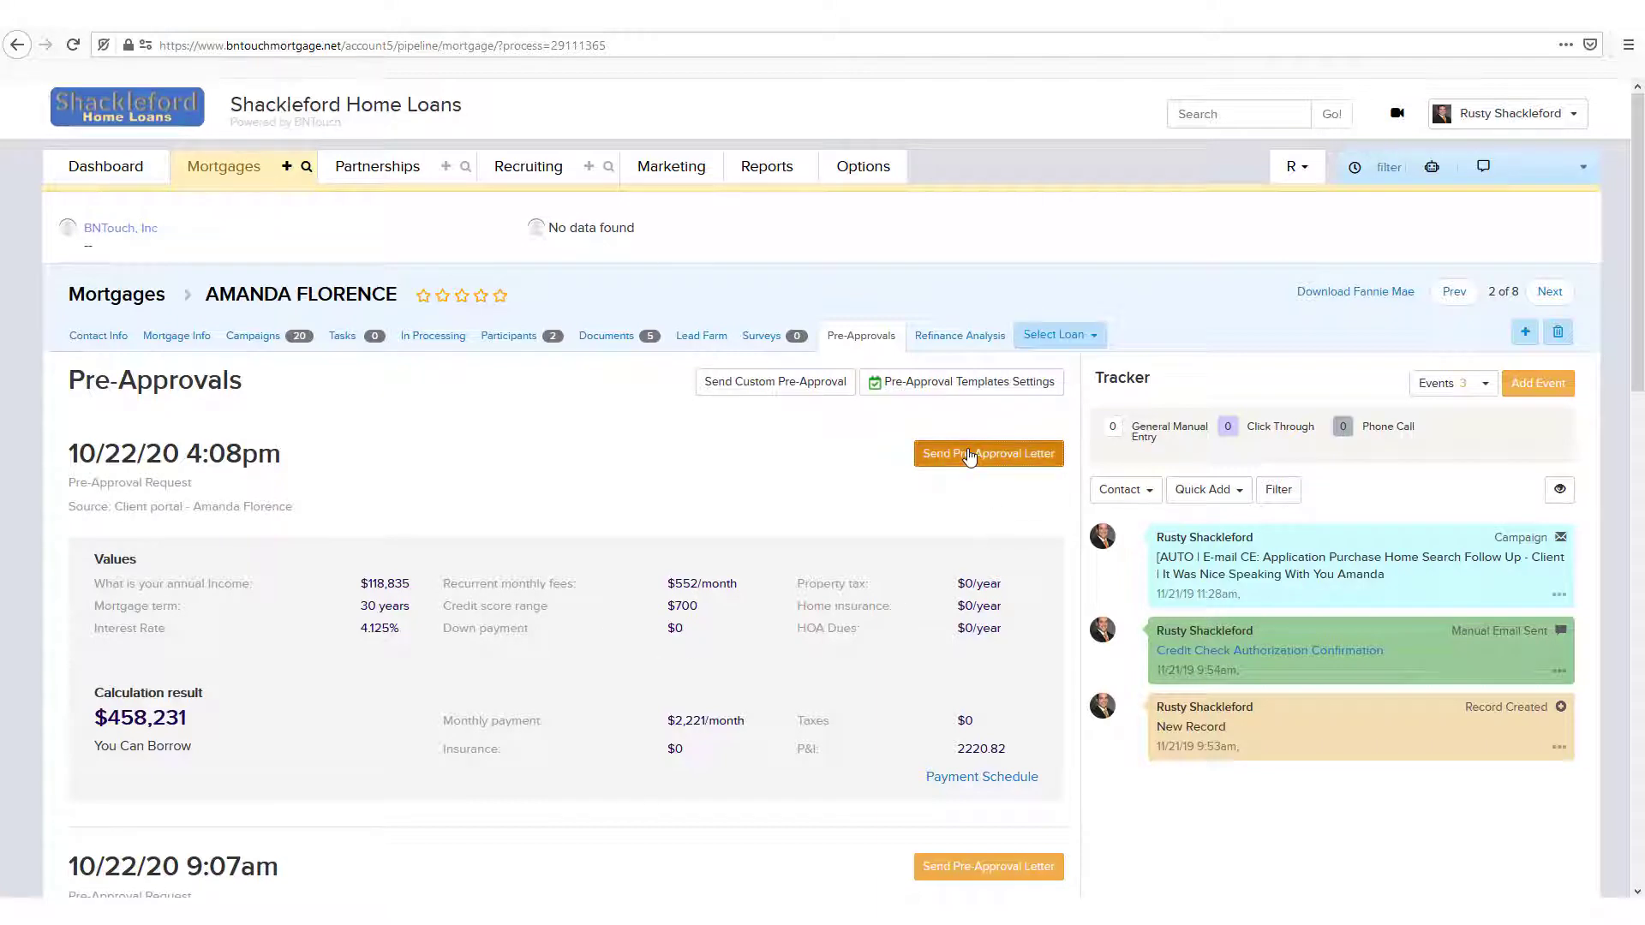
# Step: Start a pre-approval letter for the client portal request, keeping Borrower as recipient and Purchase as loan purpose
pyautogui.click(969, 455)
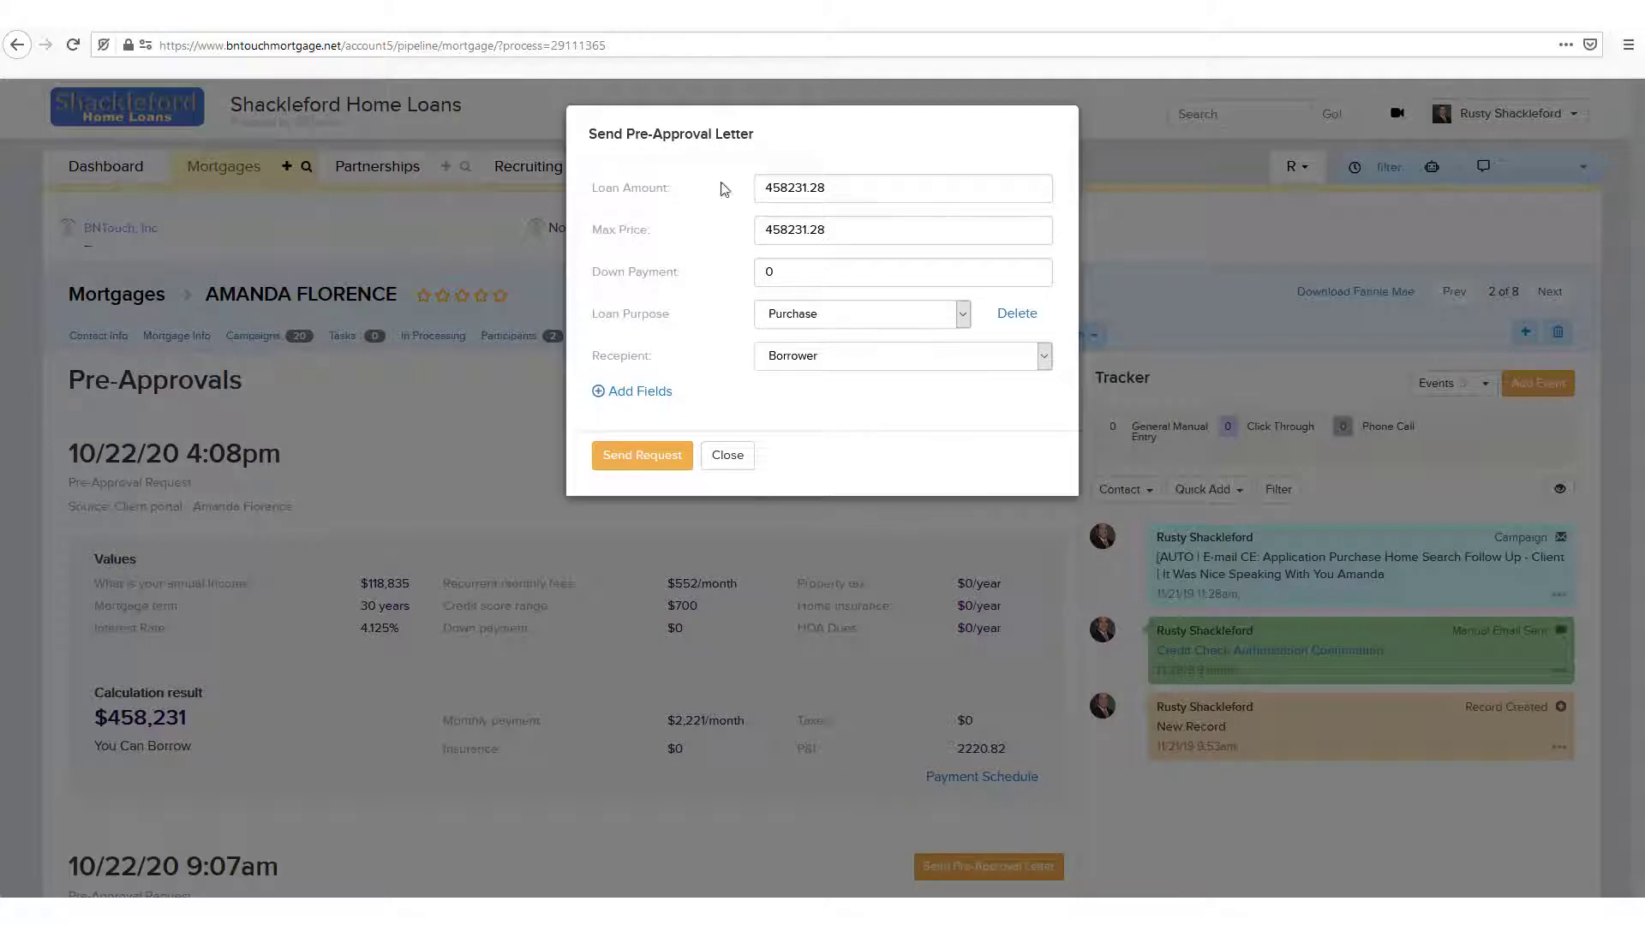
pyautogui.click(798, 188)
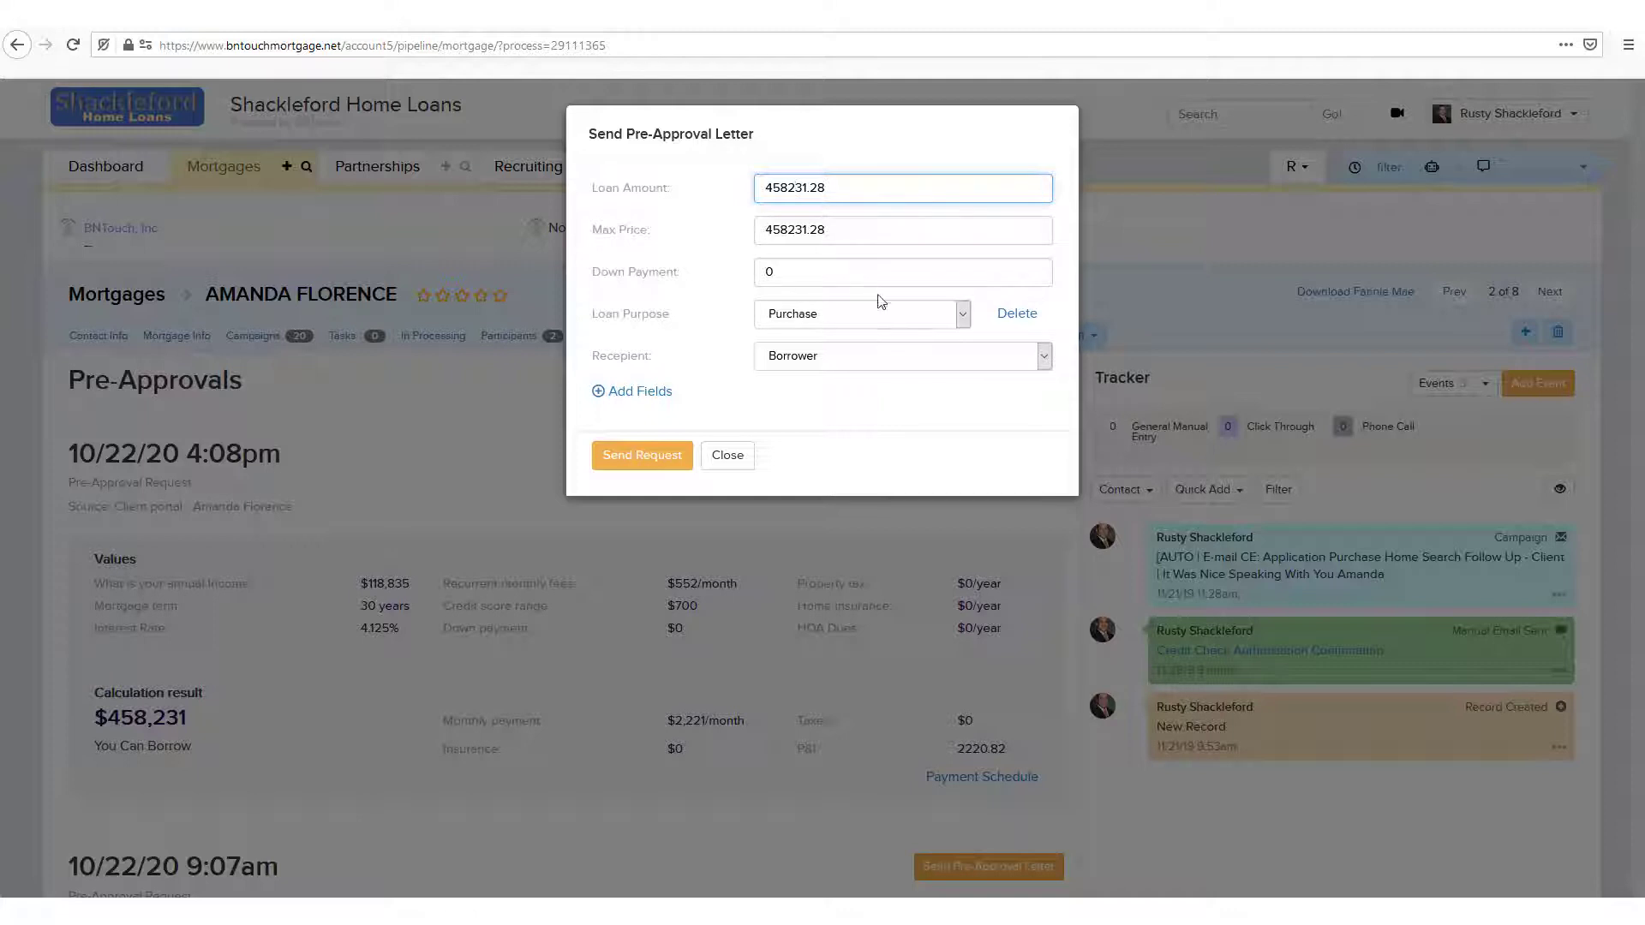
pyautogui.click(848, 360)
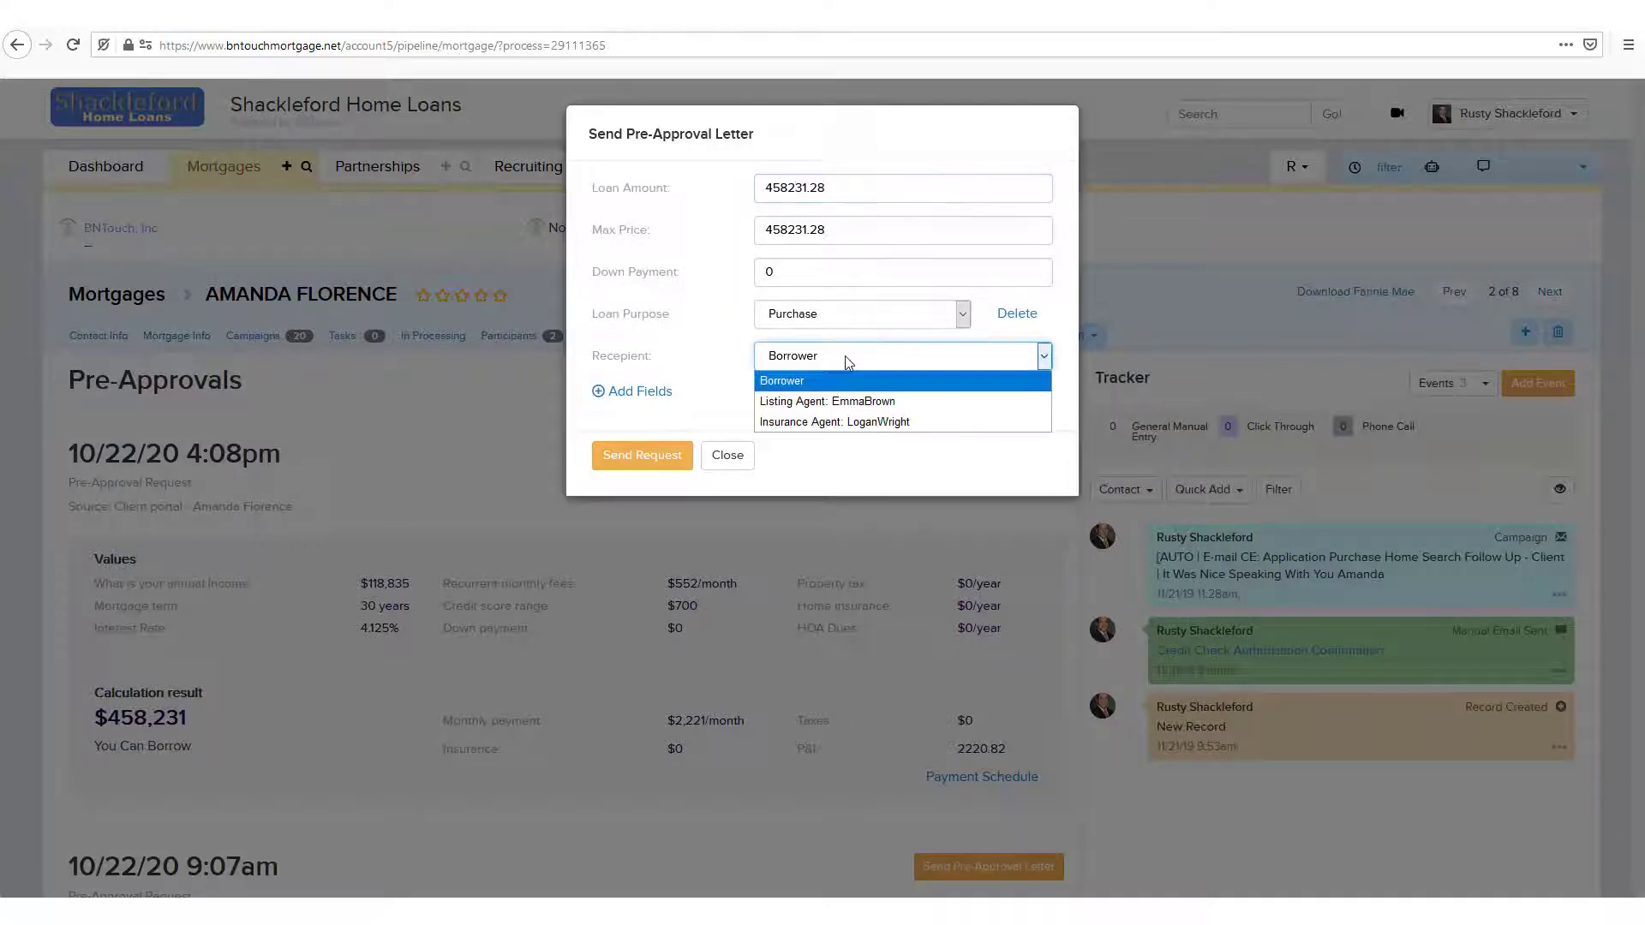
pyautogui.click(977, 386)
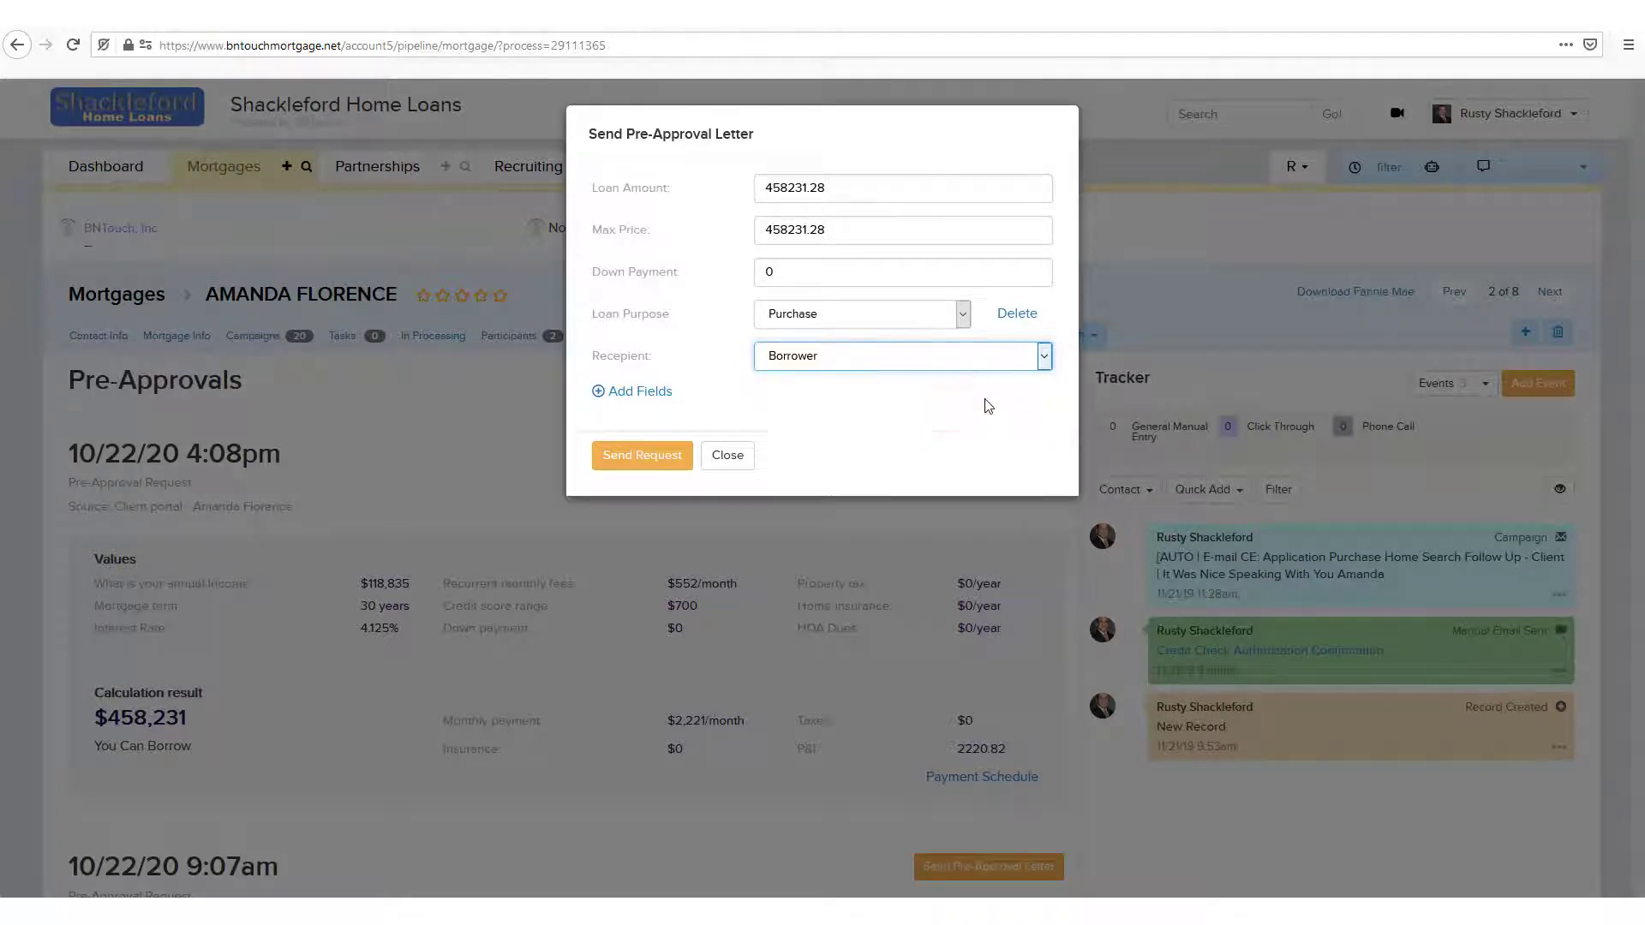
pyautogui.click(839, 323)
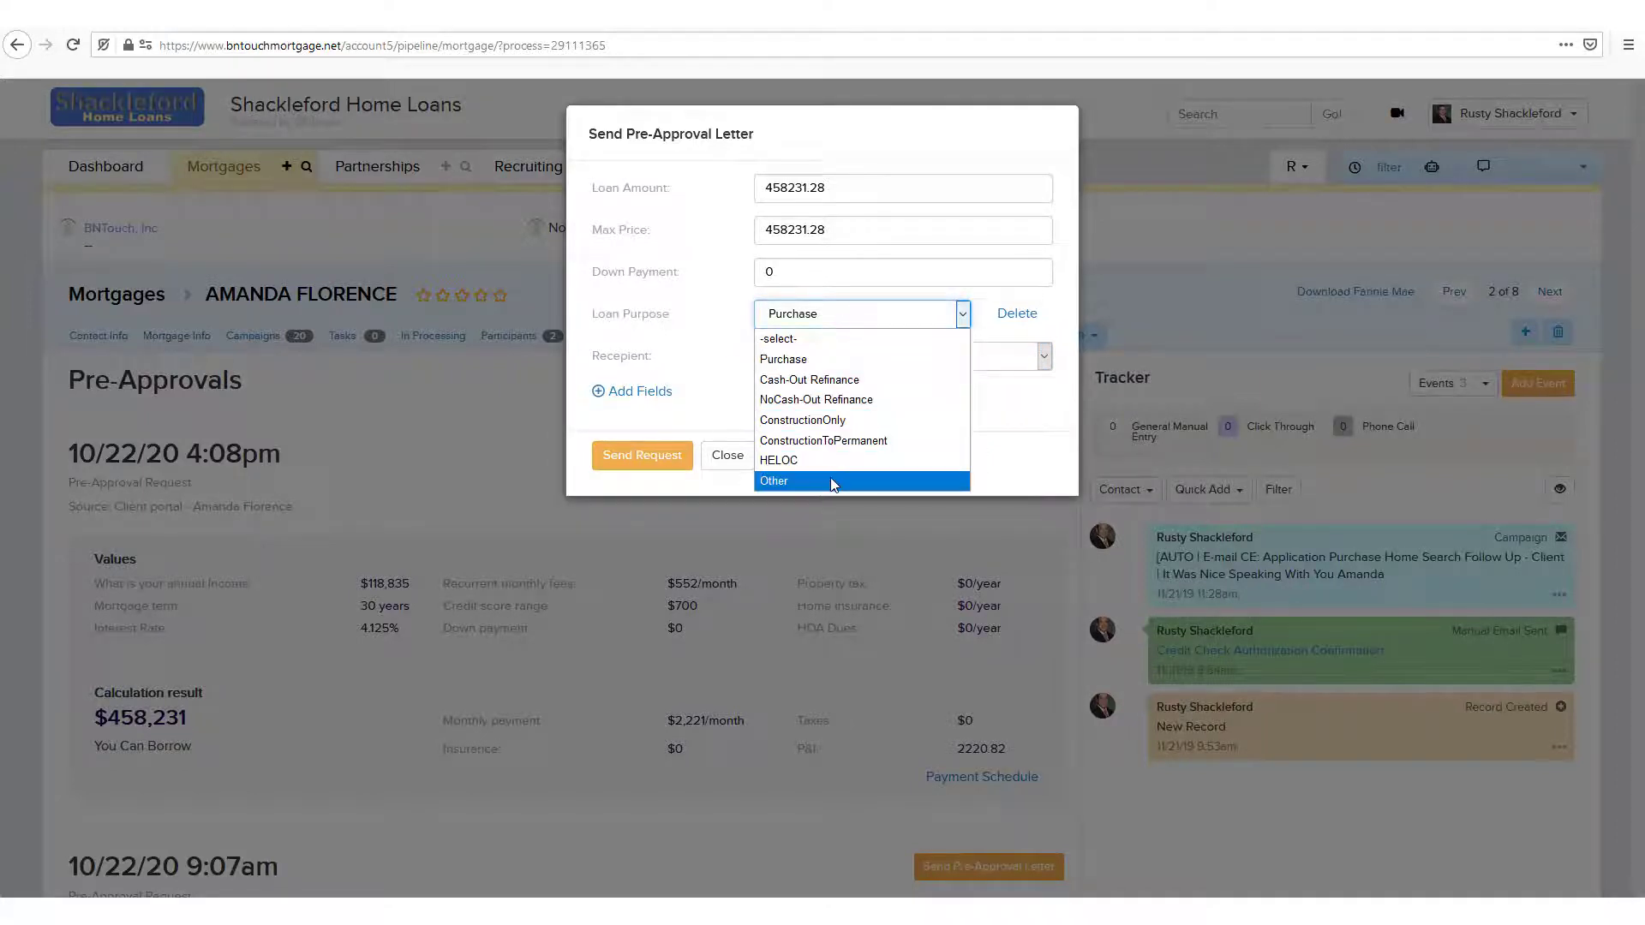
pyautogui.click(716, 354)
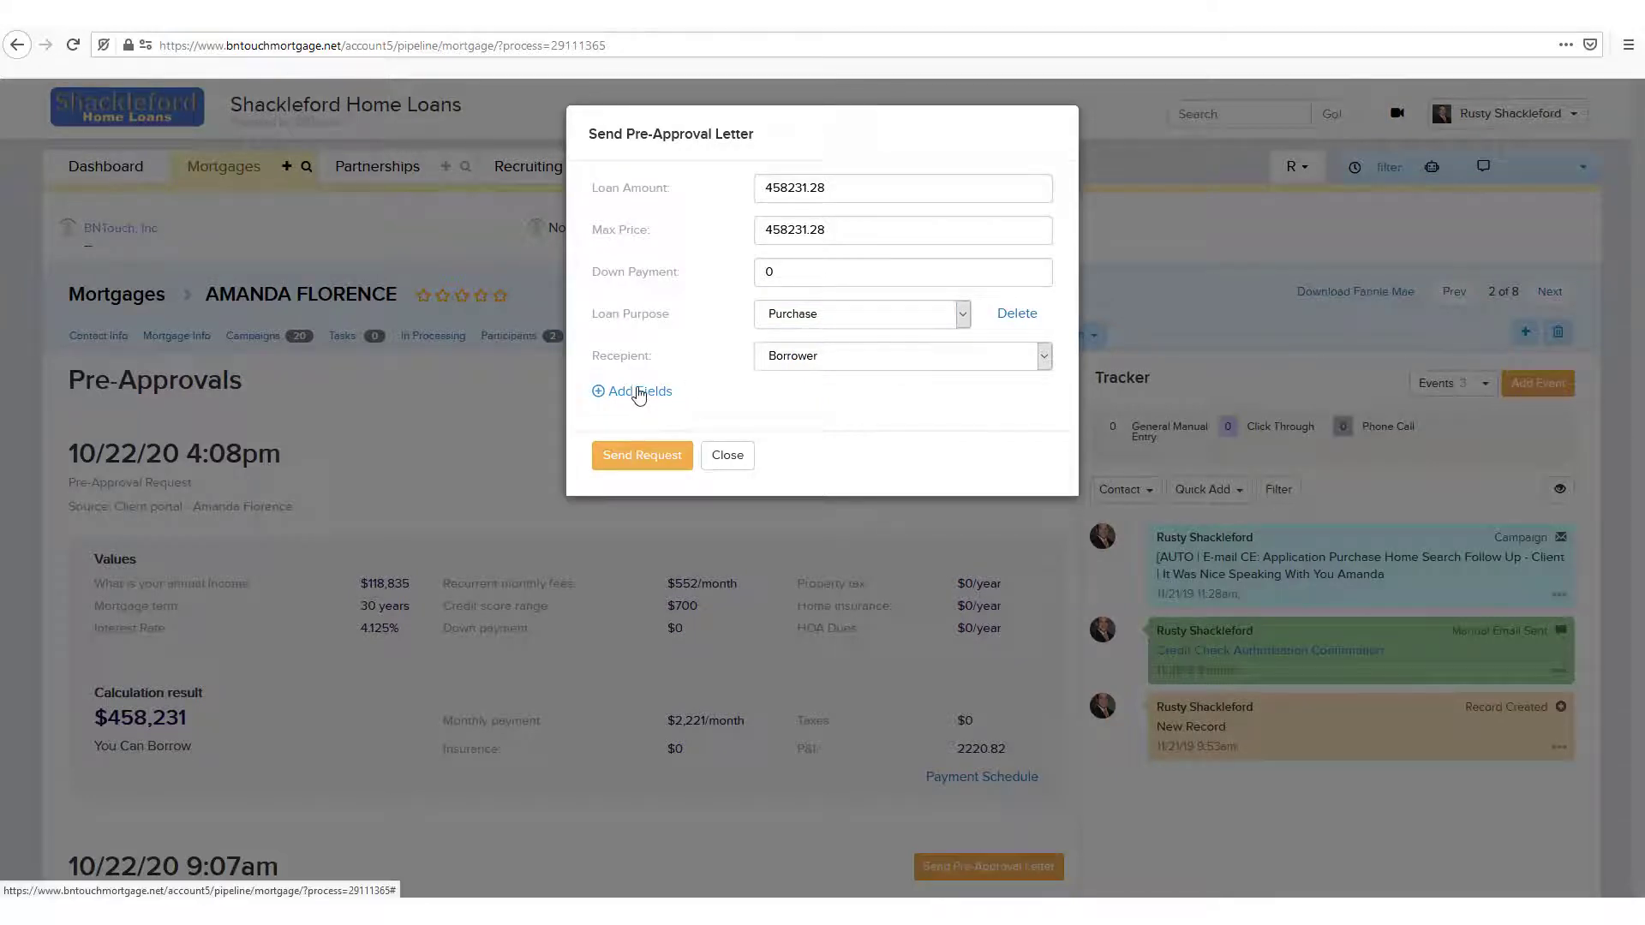
# Step: Add a Real Estate Agent Phone field to the pre-approval letter form and delete that field again
pyautogui.click(638, 394)
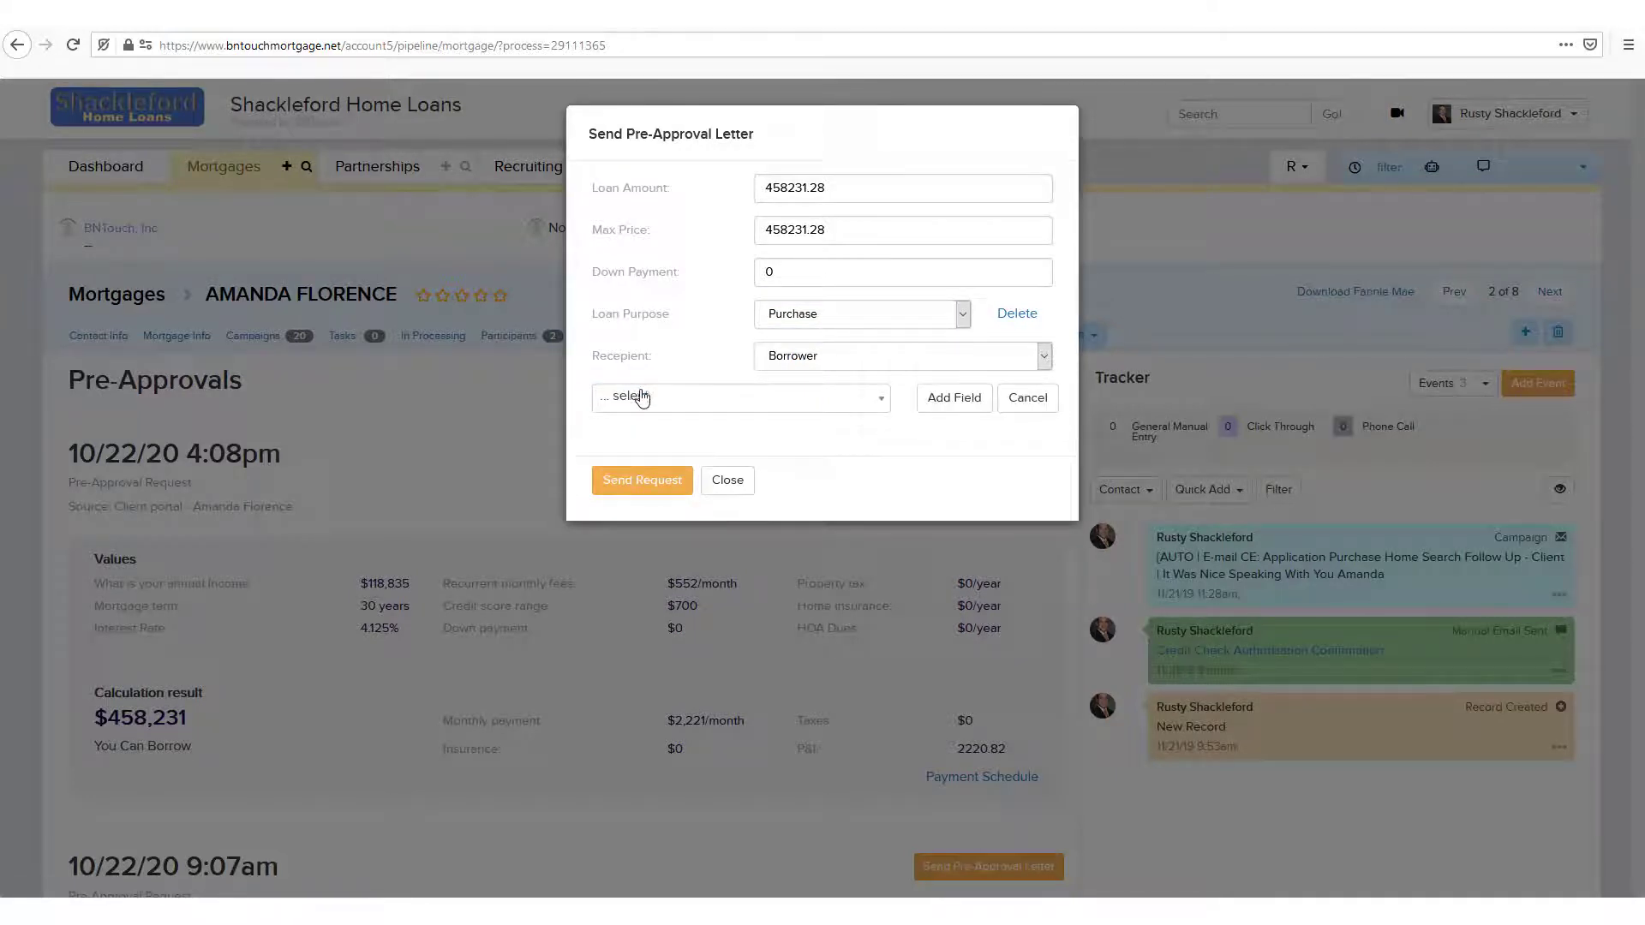
pyautogui.click(752, 408)
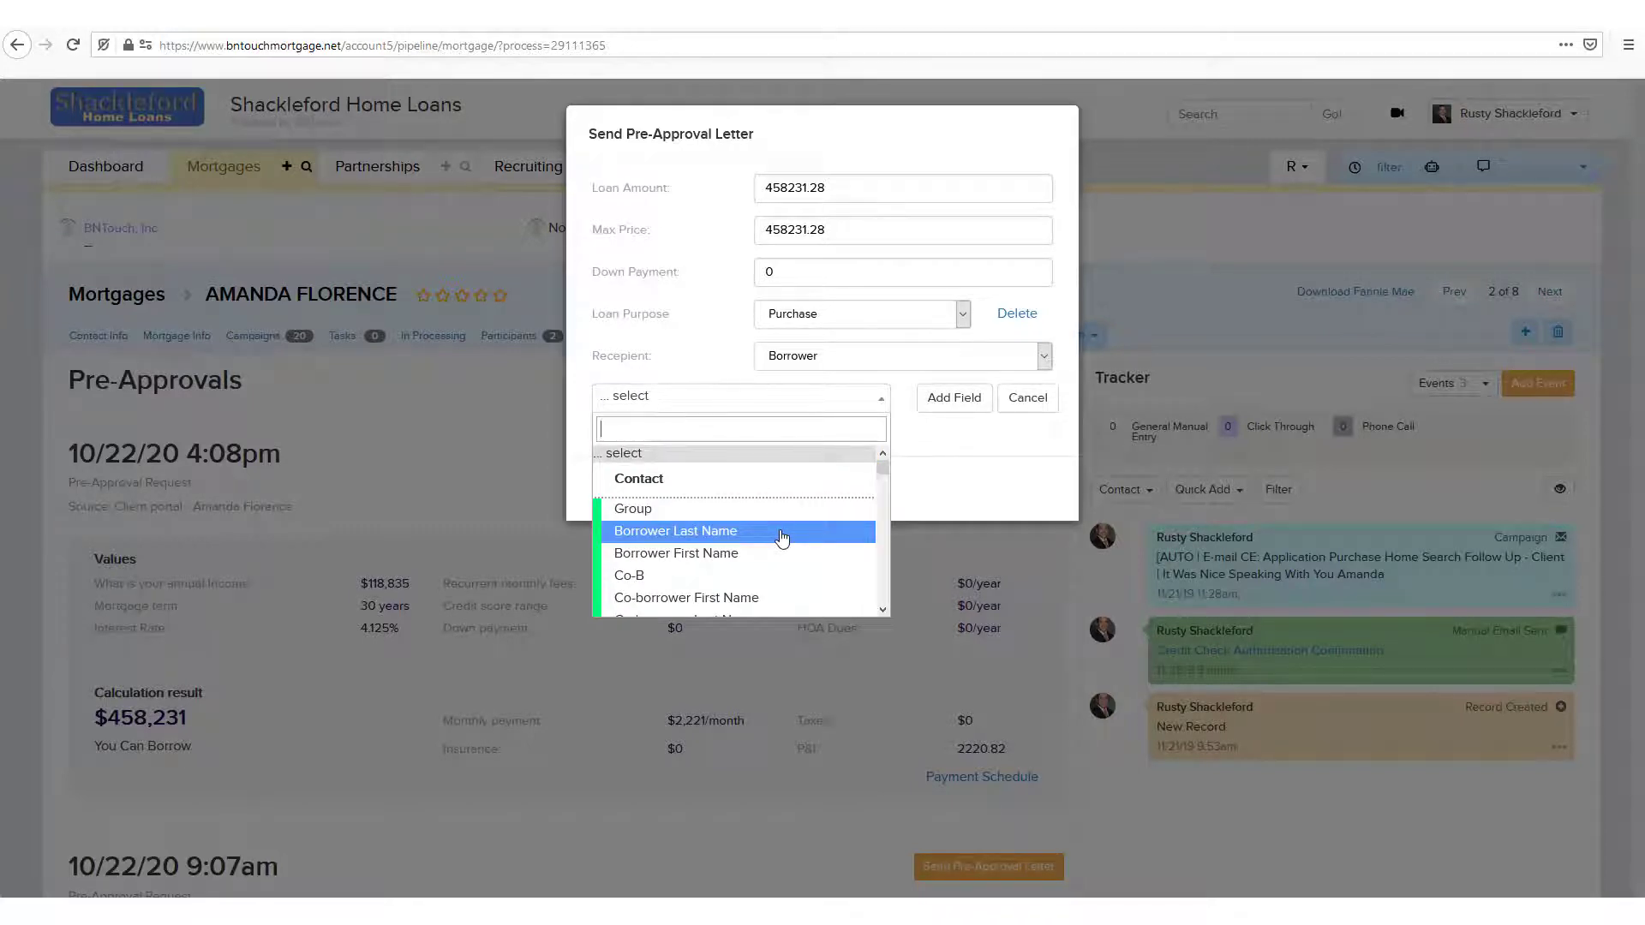
pyautogui.write('agent')
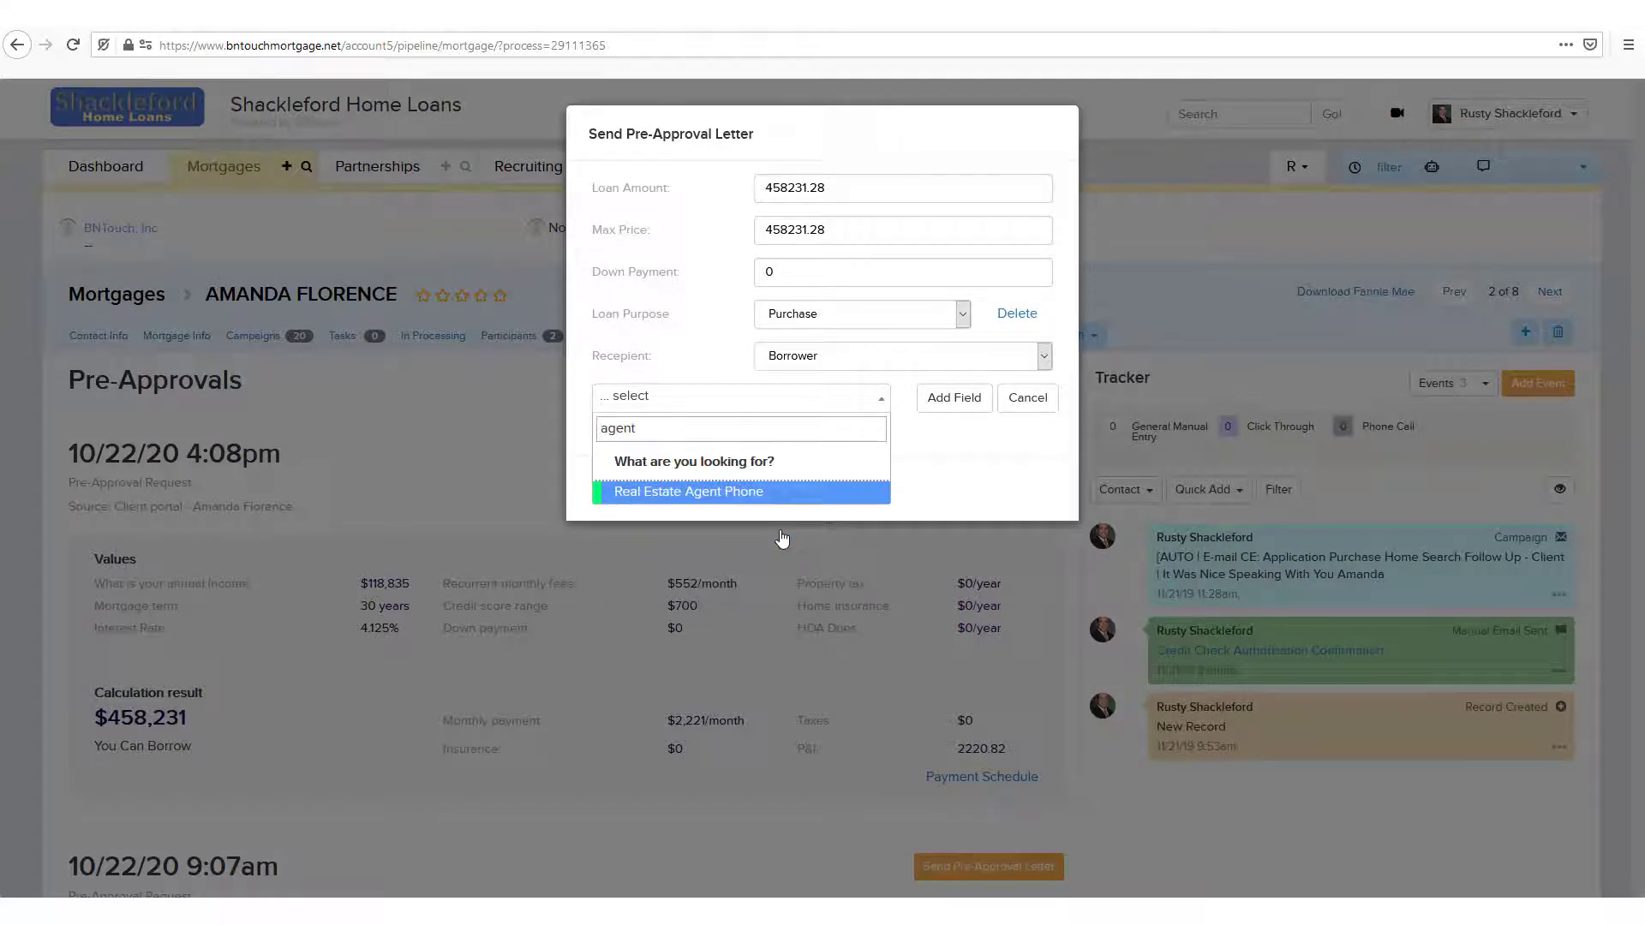
pyautogui.click(733, 491)
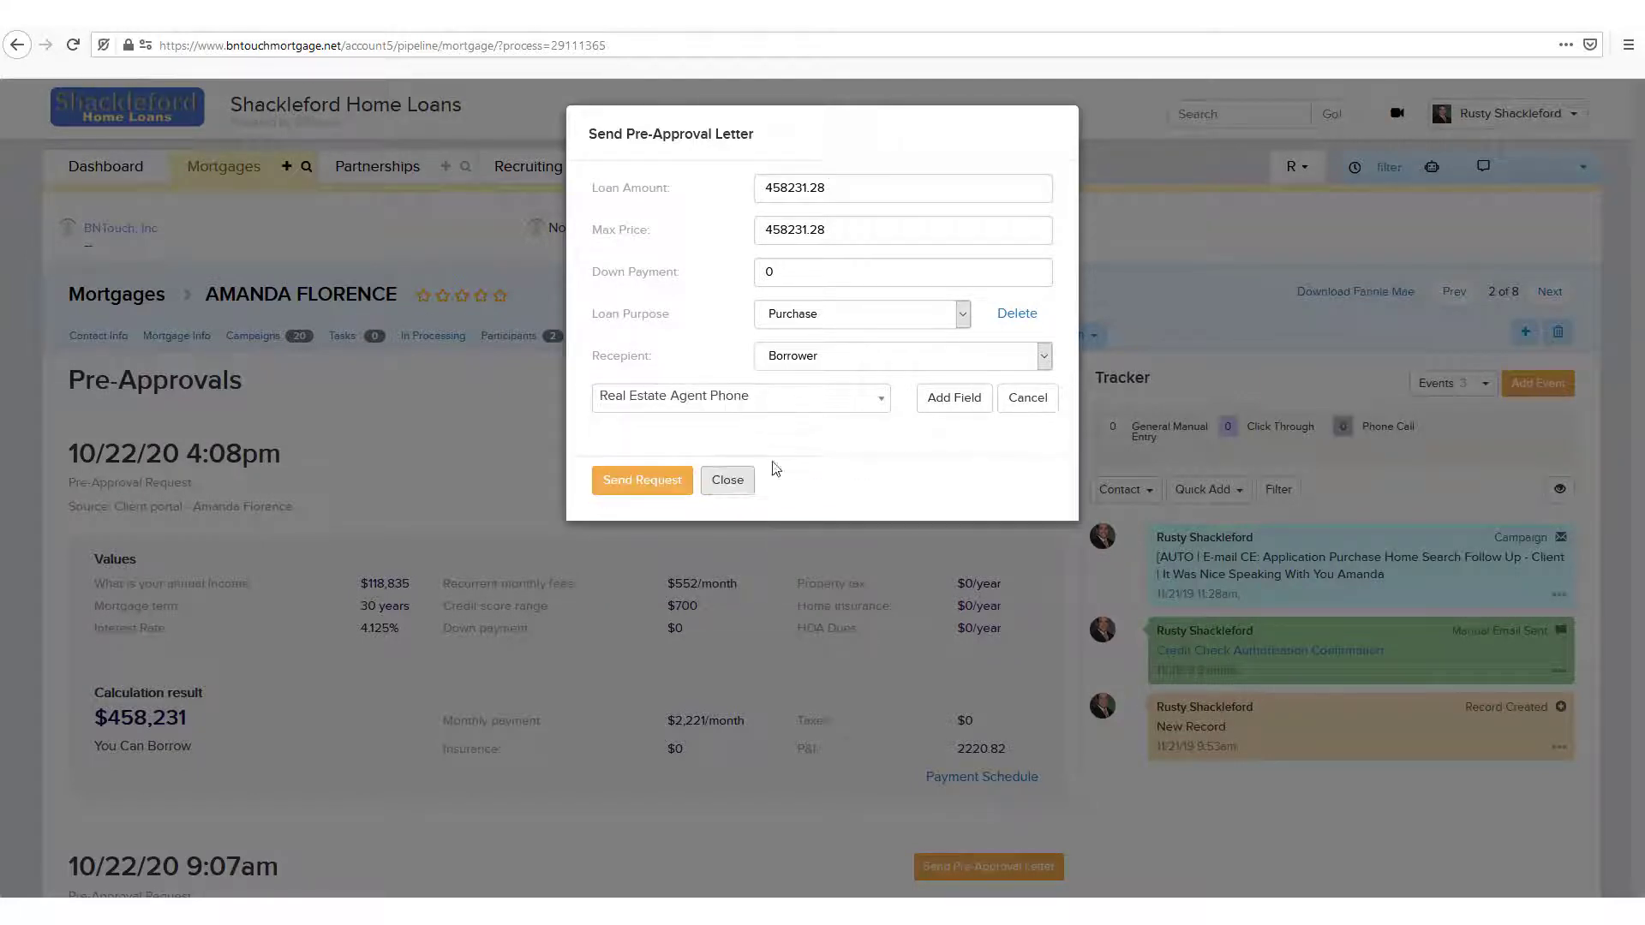
pyautogui.click(946, 399)
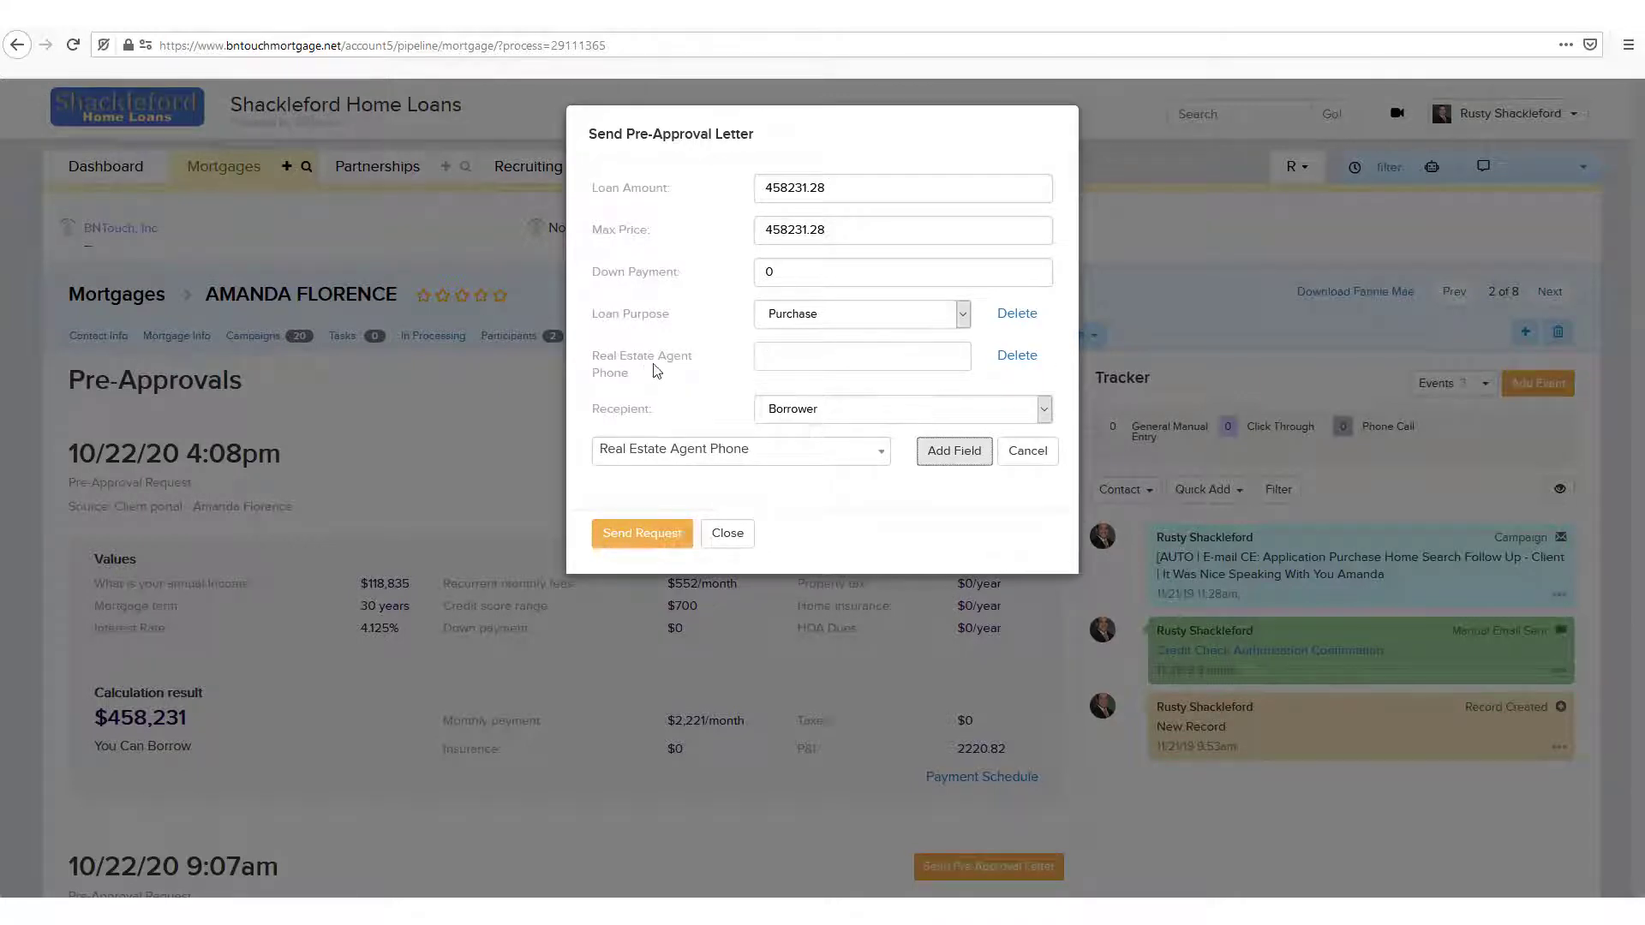
pyautogui.click(1018, 363)
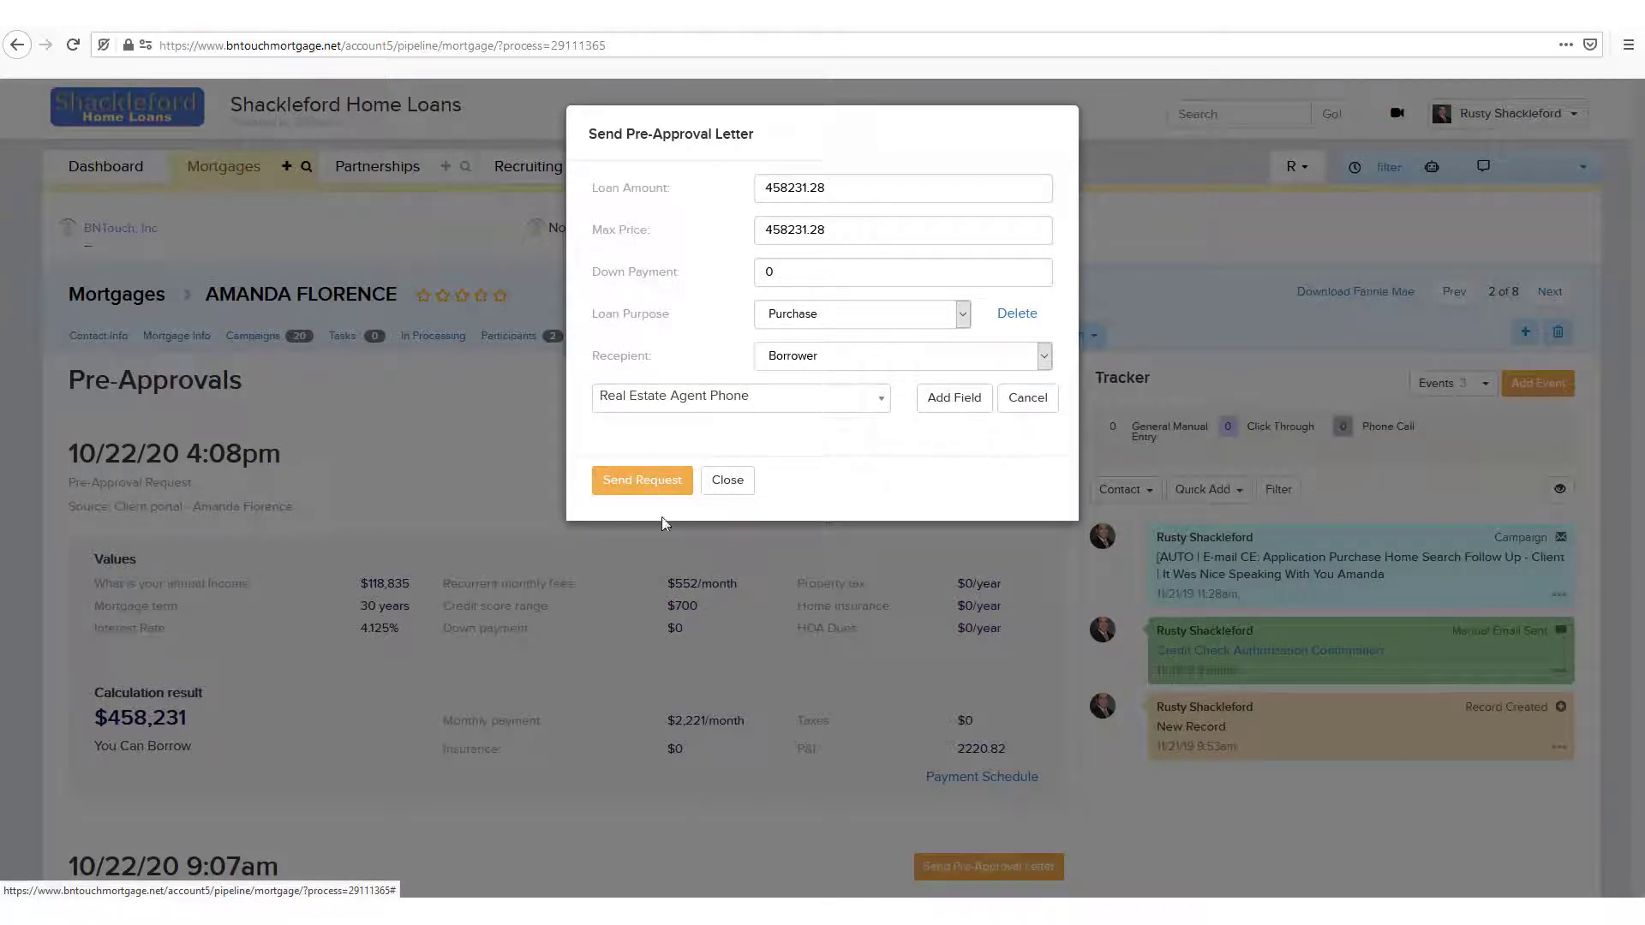
# Step: Generate the pre-approval letter email for the borrower and check its message text and PDF attachment
pyautogui.click(626, 484)
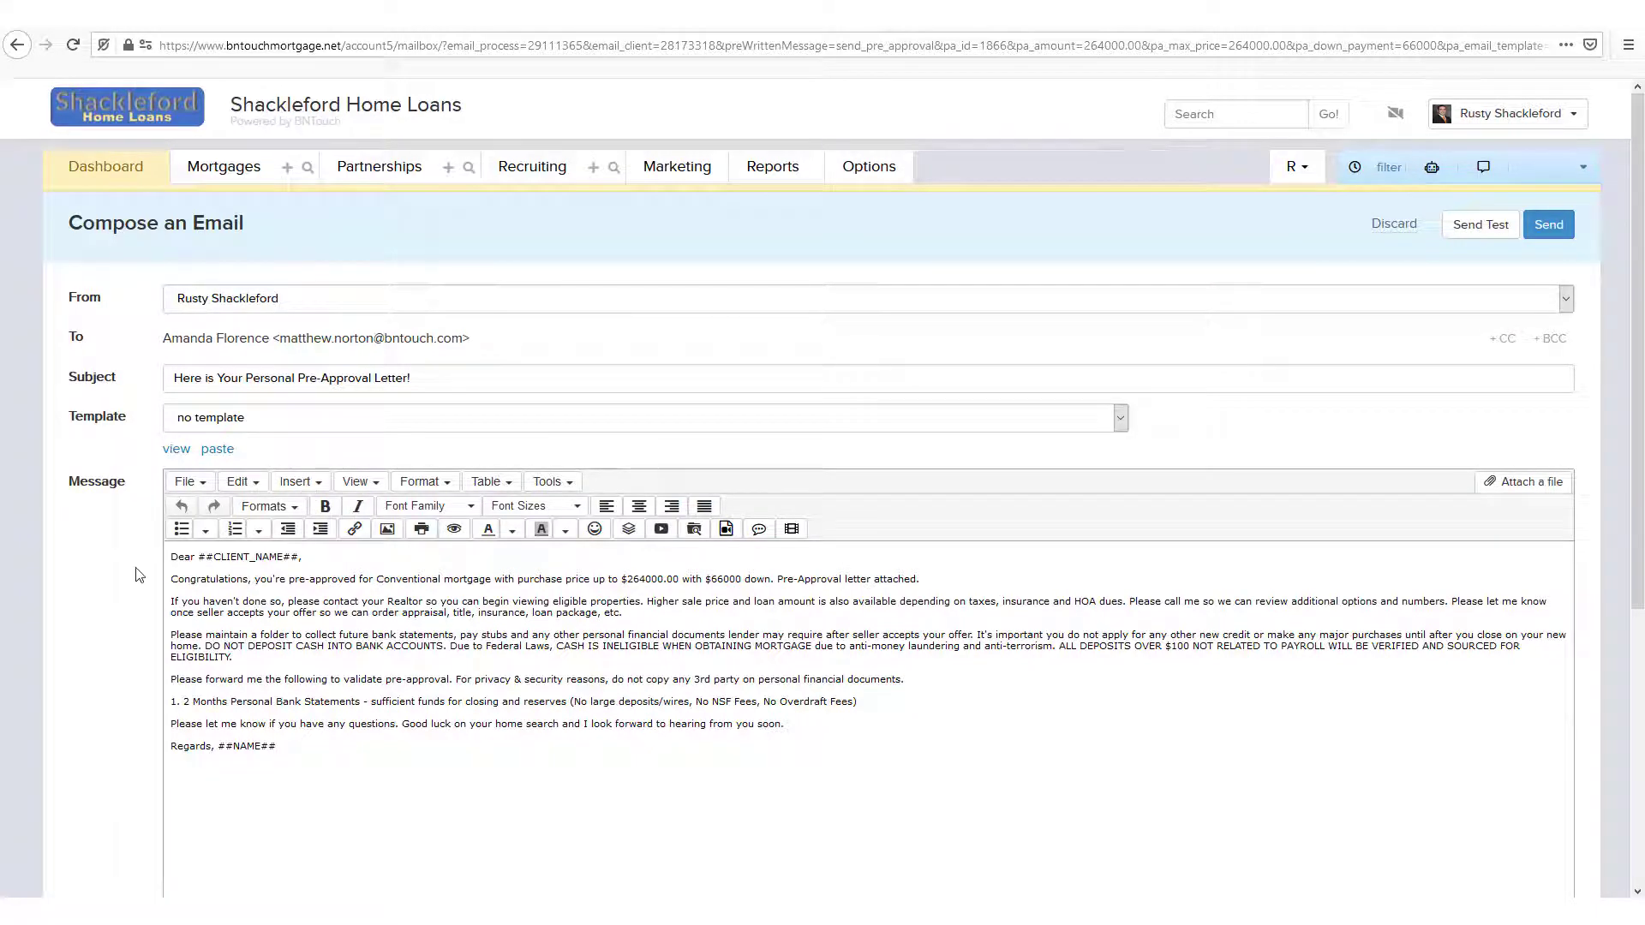
pyautogui.scroll(-5, 140, 575)
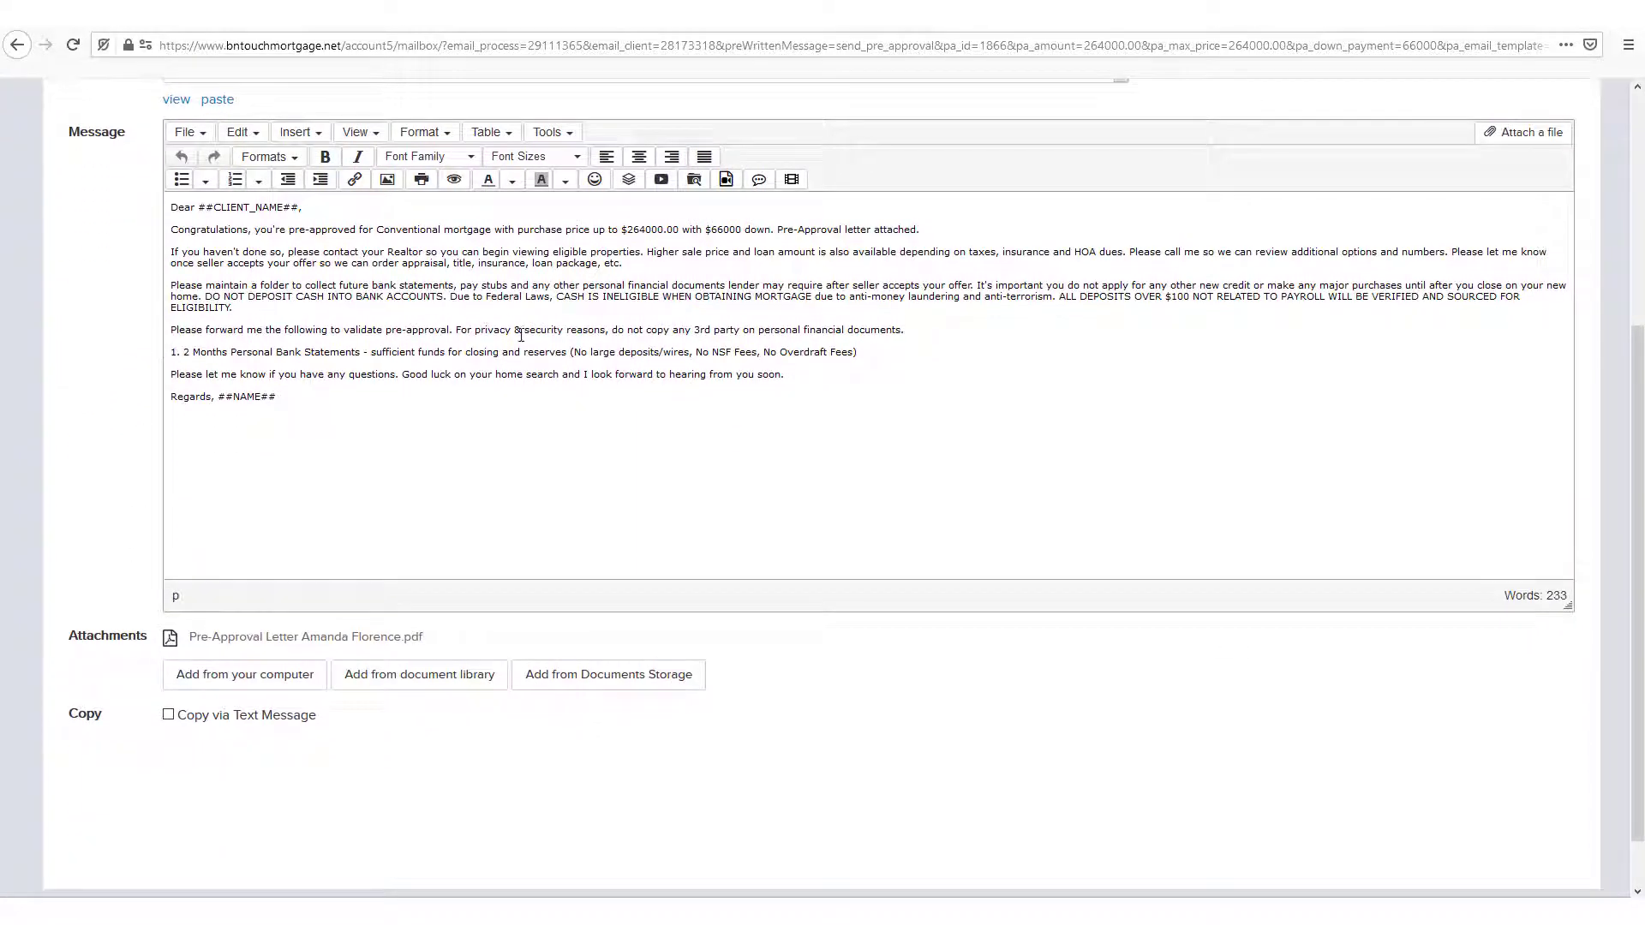
pyautogui.click(999, 410)
pyautogui.scroll(2, 573, 691)
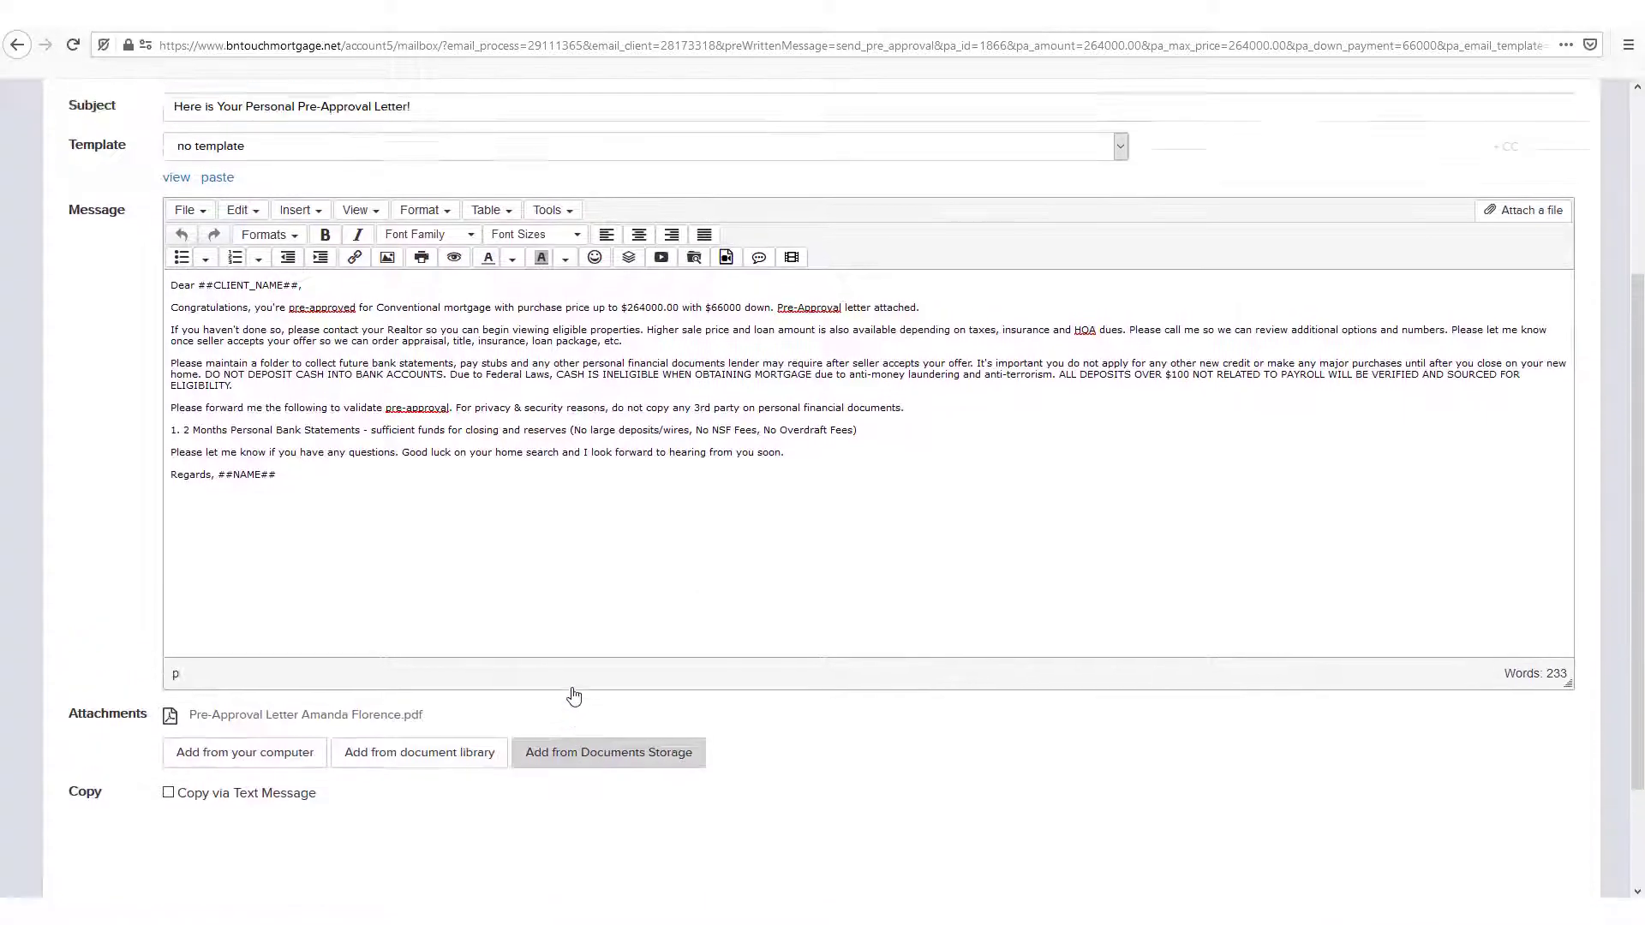
pyautogui.scroll(3, 573, 696)
# Step: Look over the email templates, send the email with no template, and view the letter sent for the client portal request
pyautogui.click(262, 417)
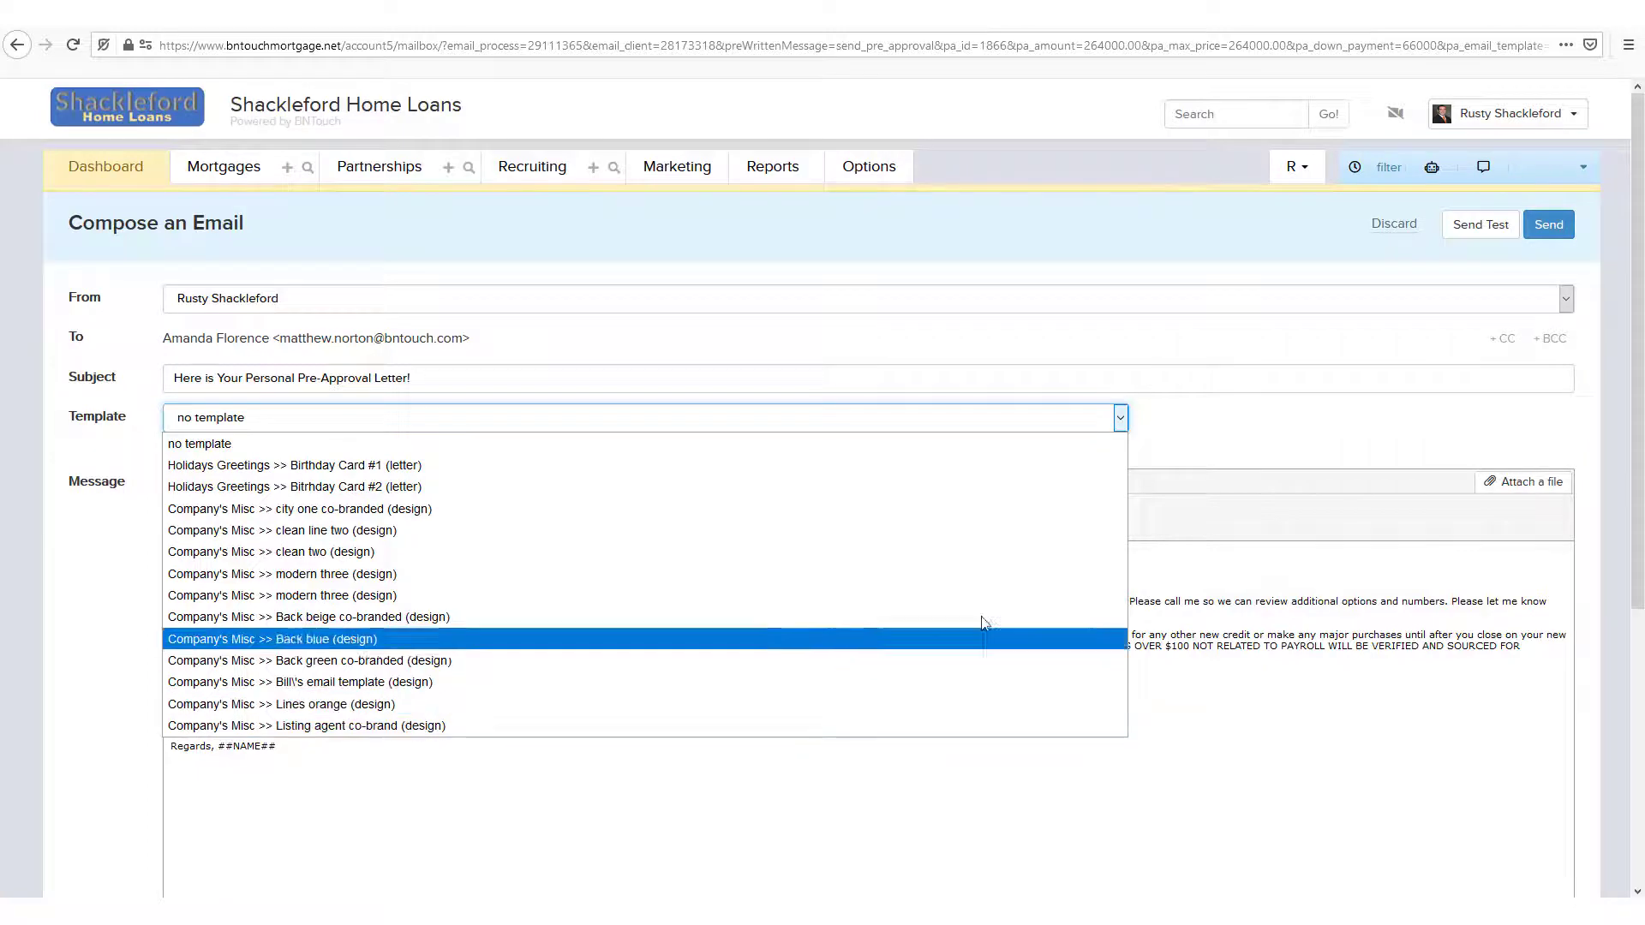
pyautogui.click(1171, 454)
pyautogui.click(1561, 237)
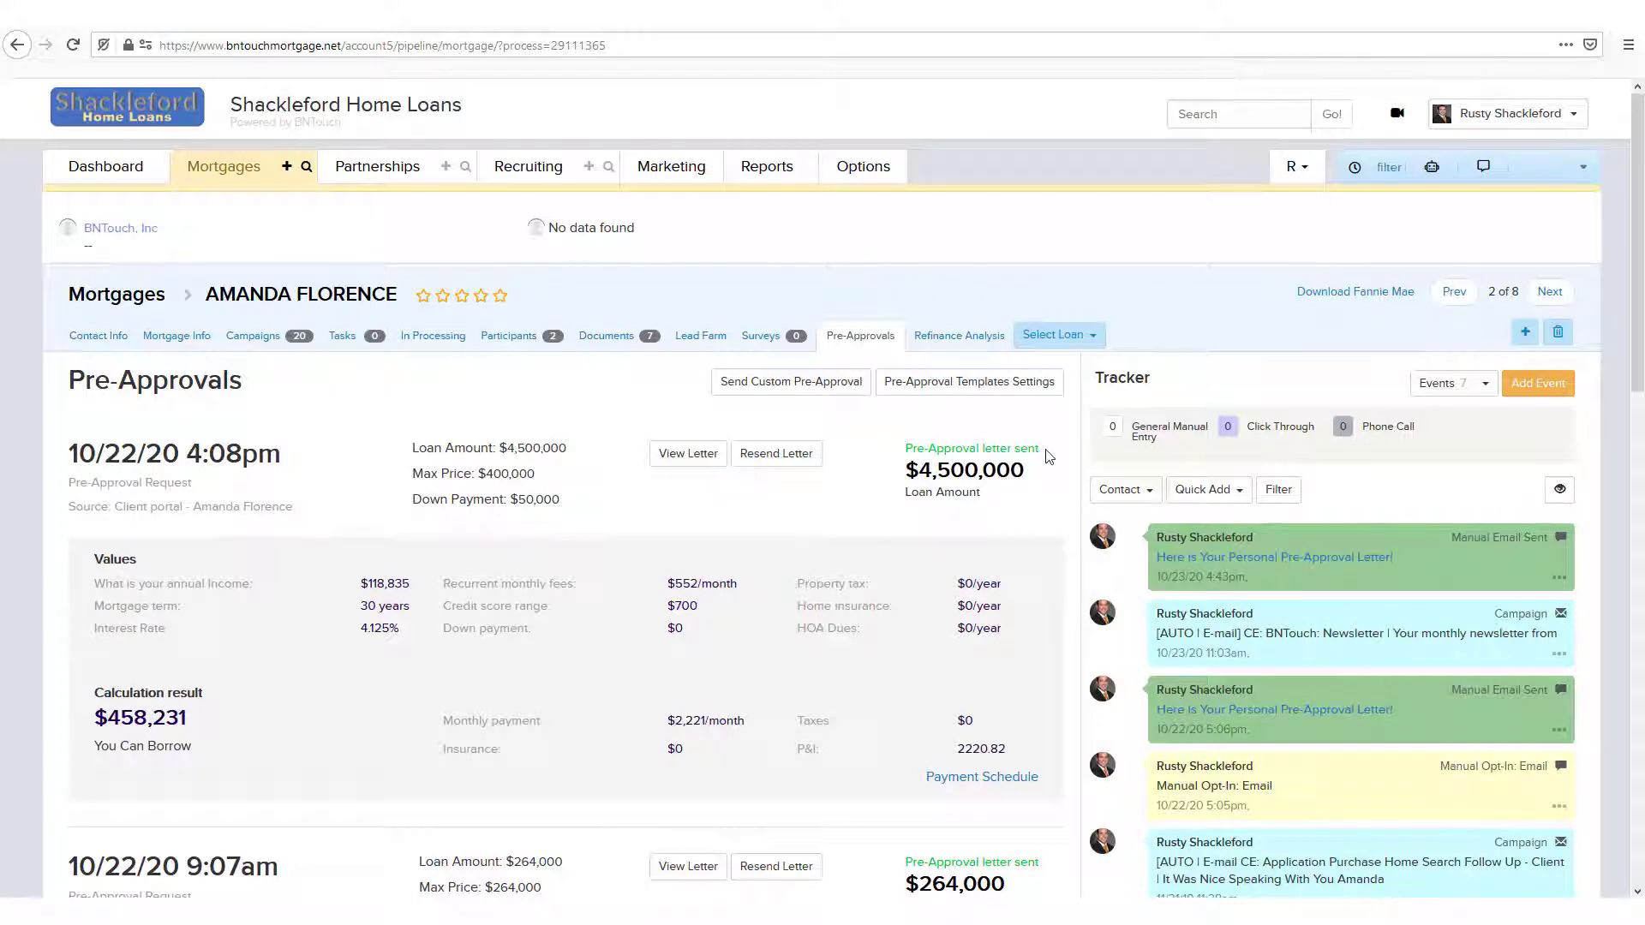
pyautogui.click(688, 454)
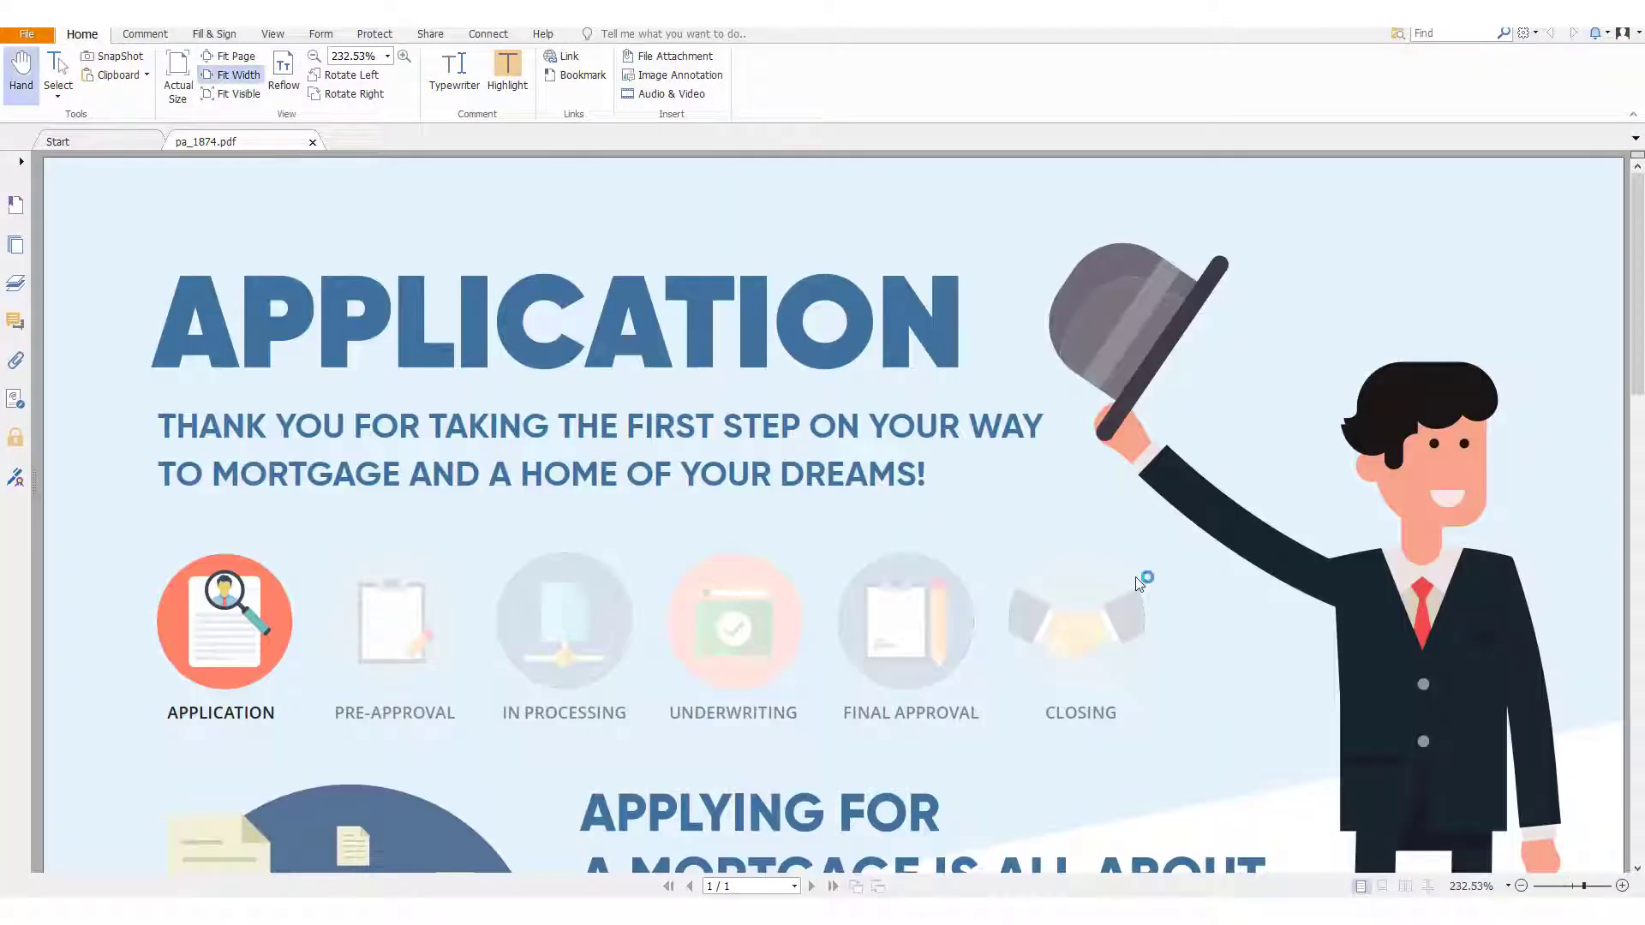
pyautogui.scroll(-3, 1135, 584)
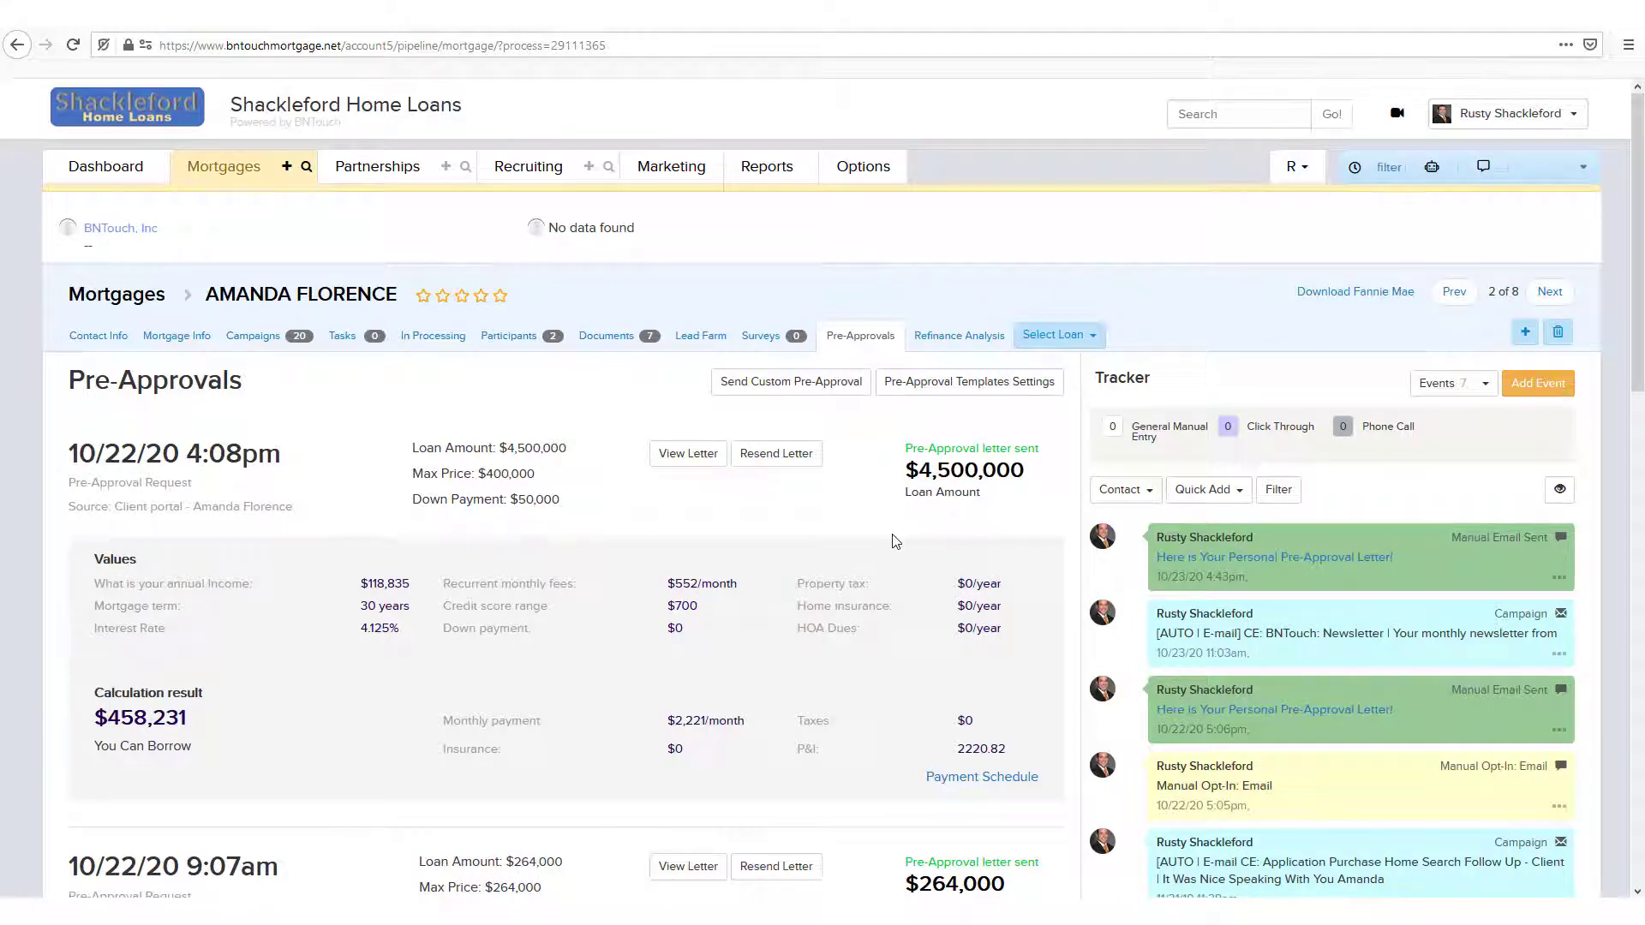
# Step: Start a custom pre-approval letter with loan amount 185000, max price 17500 and down payment 2000
pyautogui.click(809, 396)
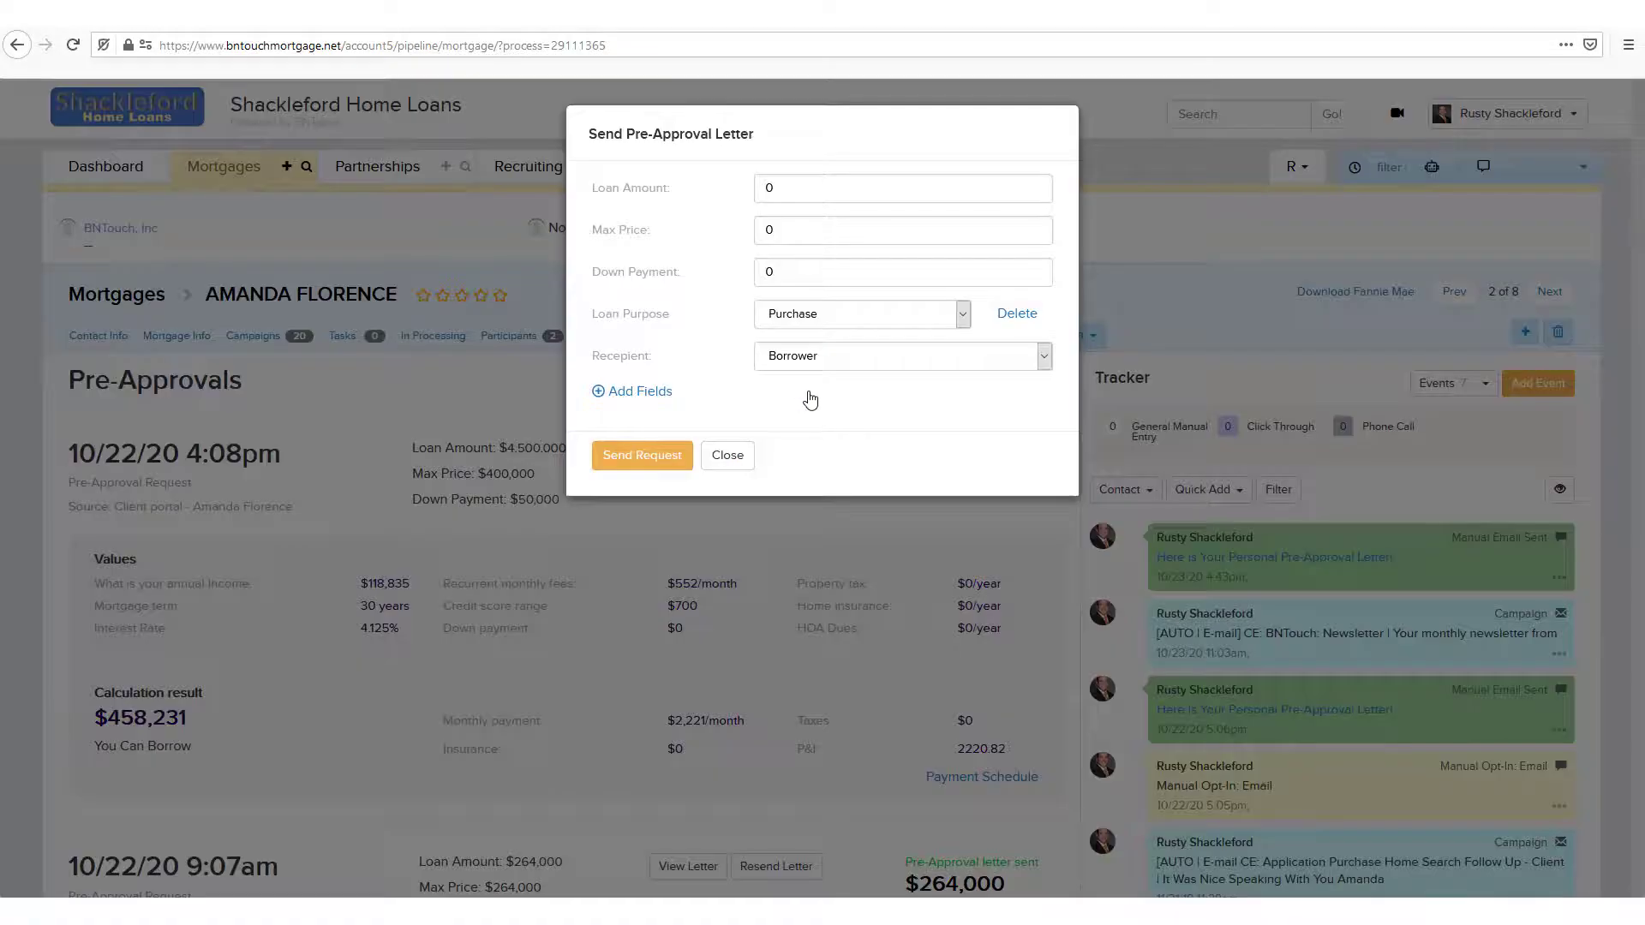
pyautogui.click(781, 193)
pyautogui.press('BackSpace')
pyautogui.write('18')
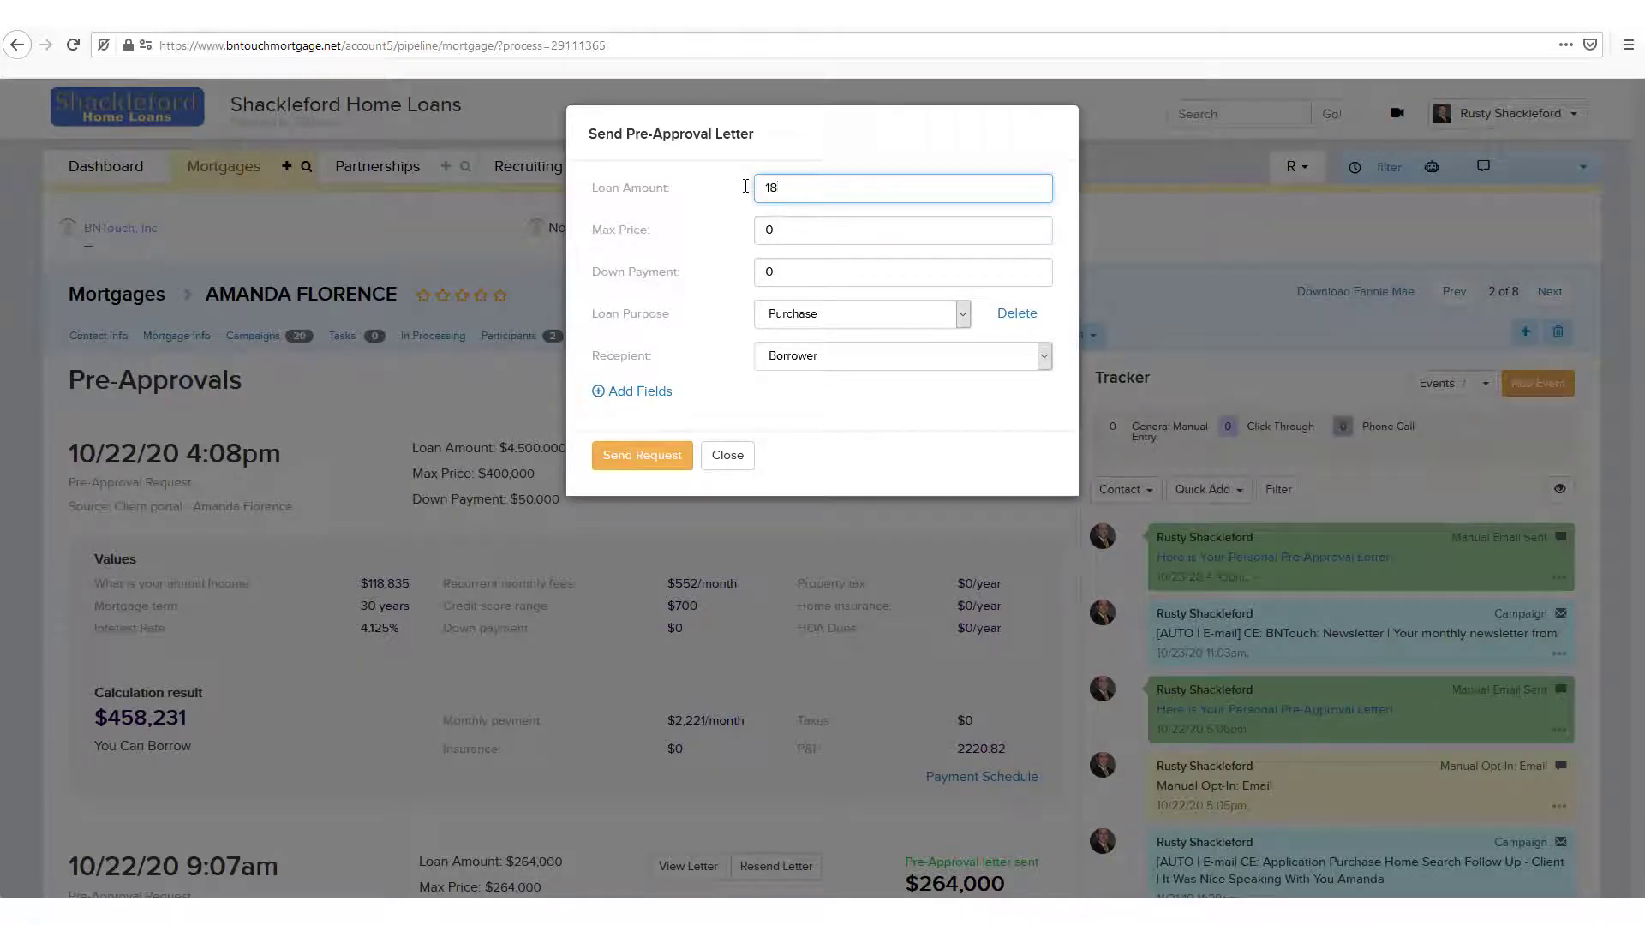
pyautogui.write('5000')
pyautogui.press('Tab')
pyautogui.write('17500')
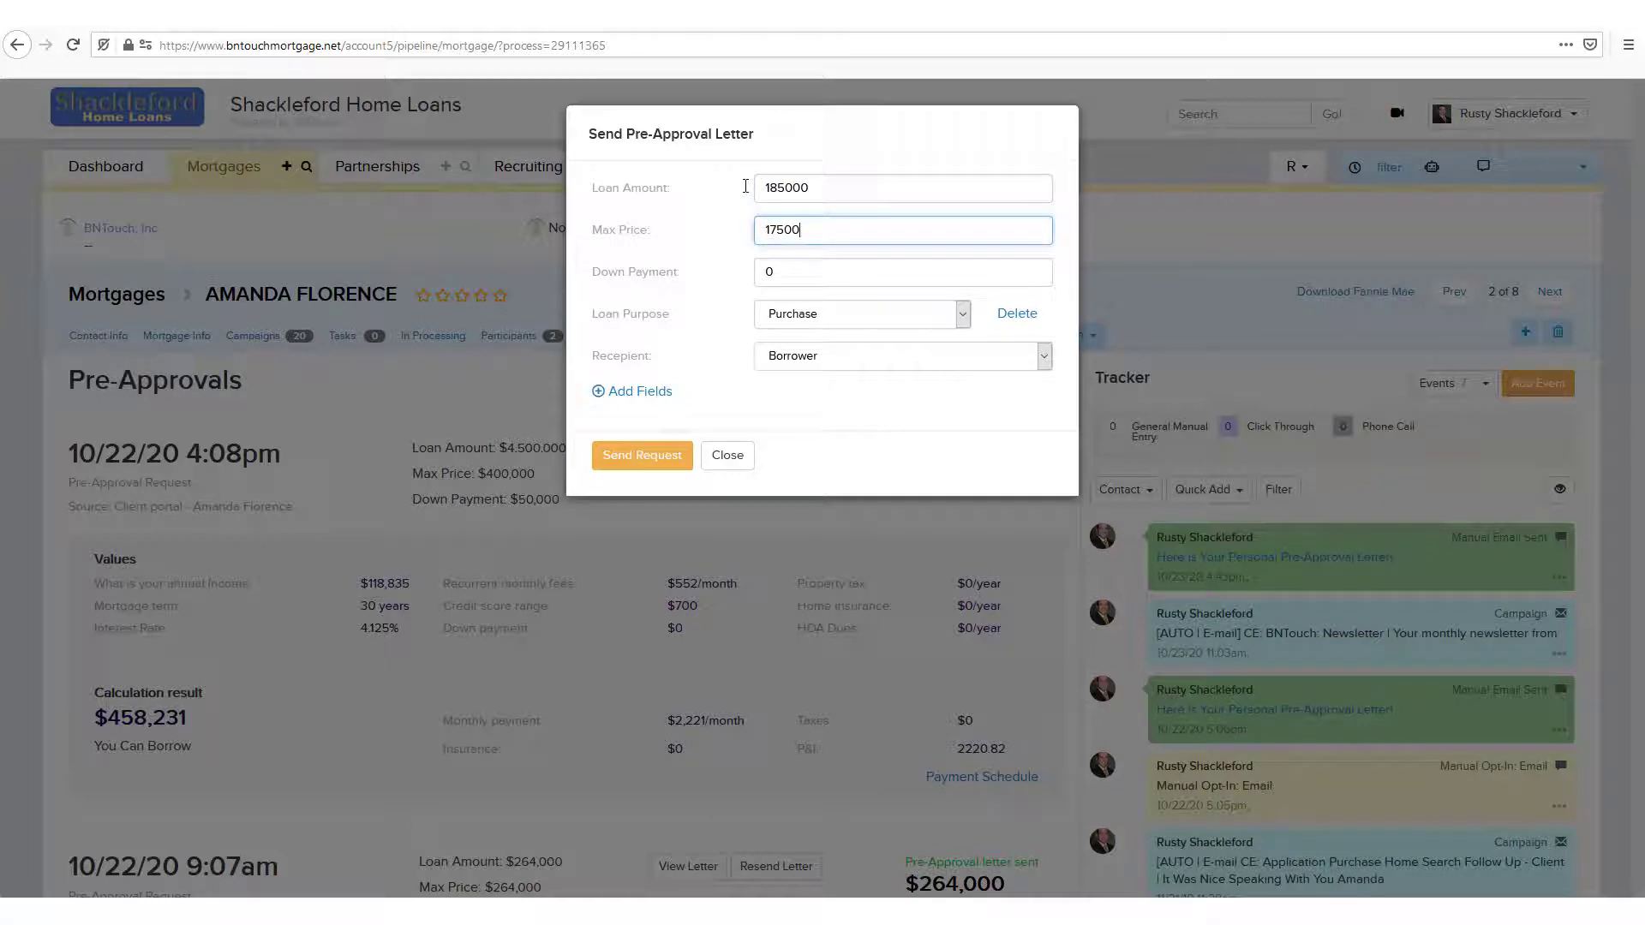
pyautogui.press('Tab')
pyautogui.write('2000')
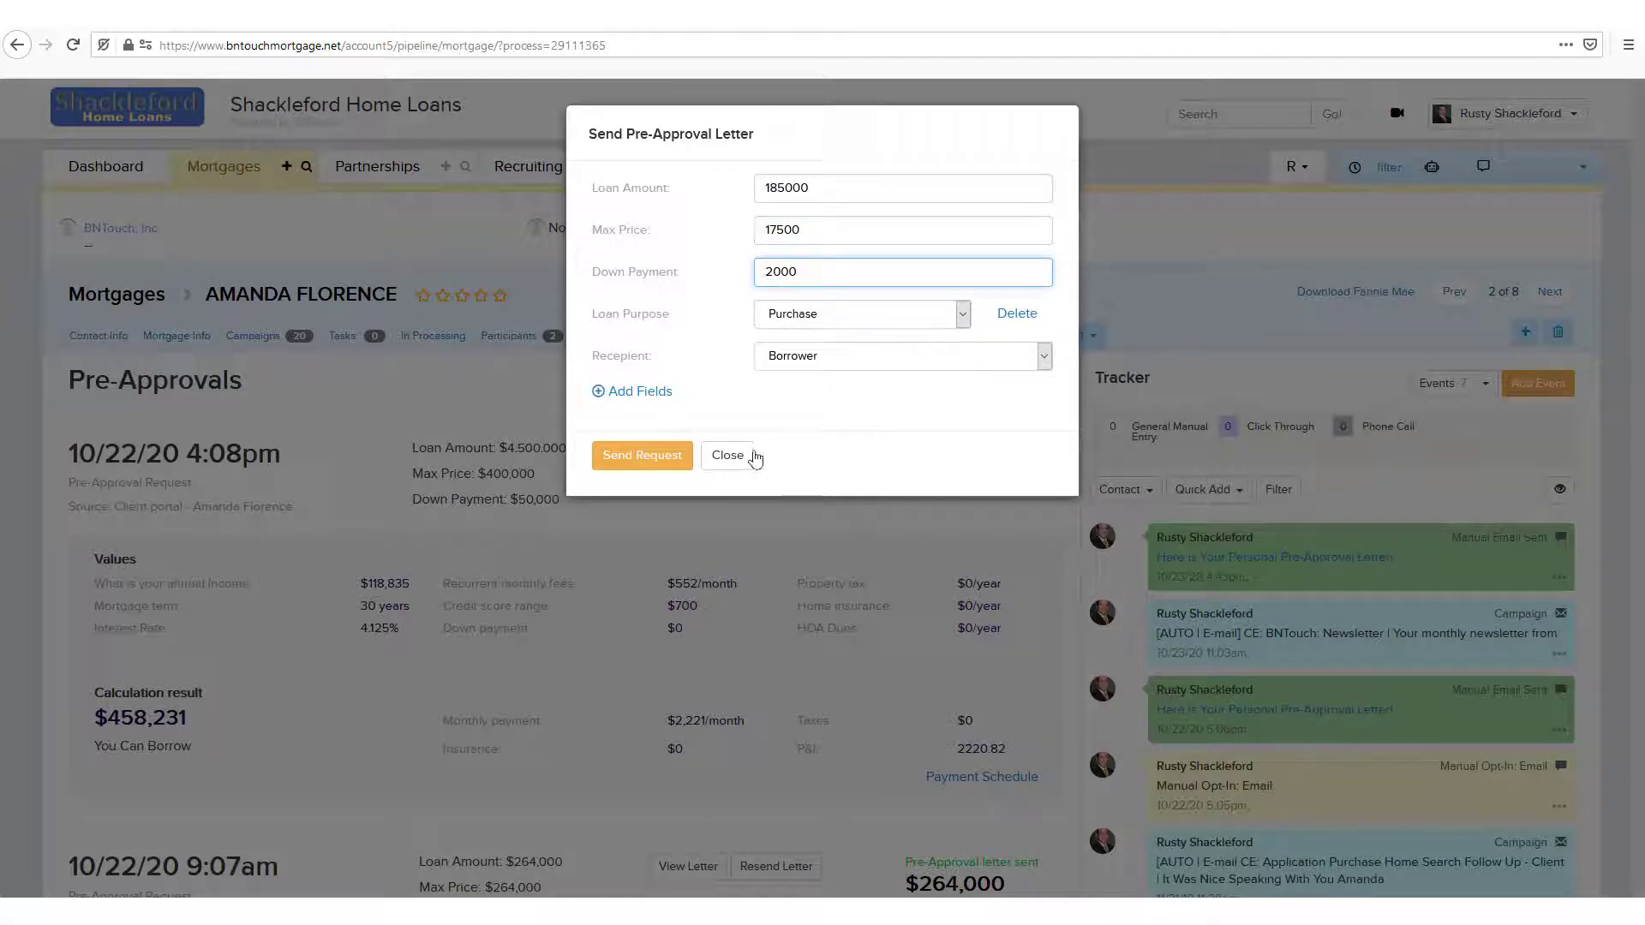
# Step: Generate the custom pre-approval email for the borrower, check its message and attachment, and send it
pyautogui.click(671, 458)
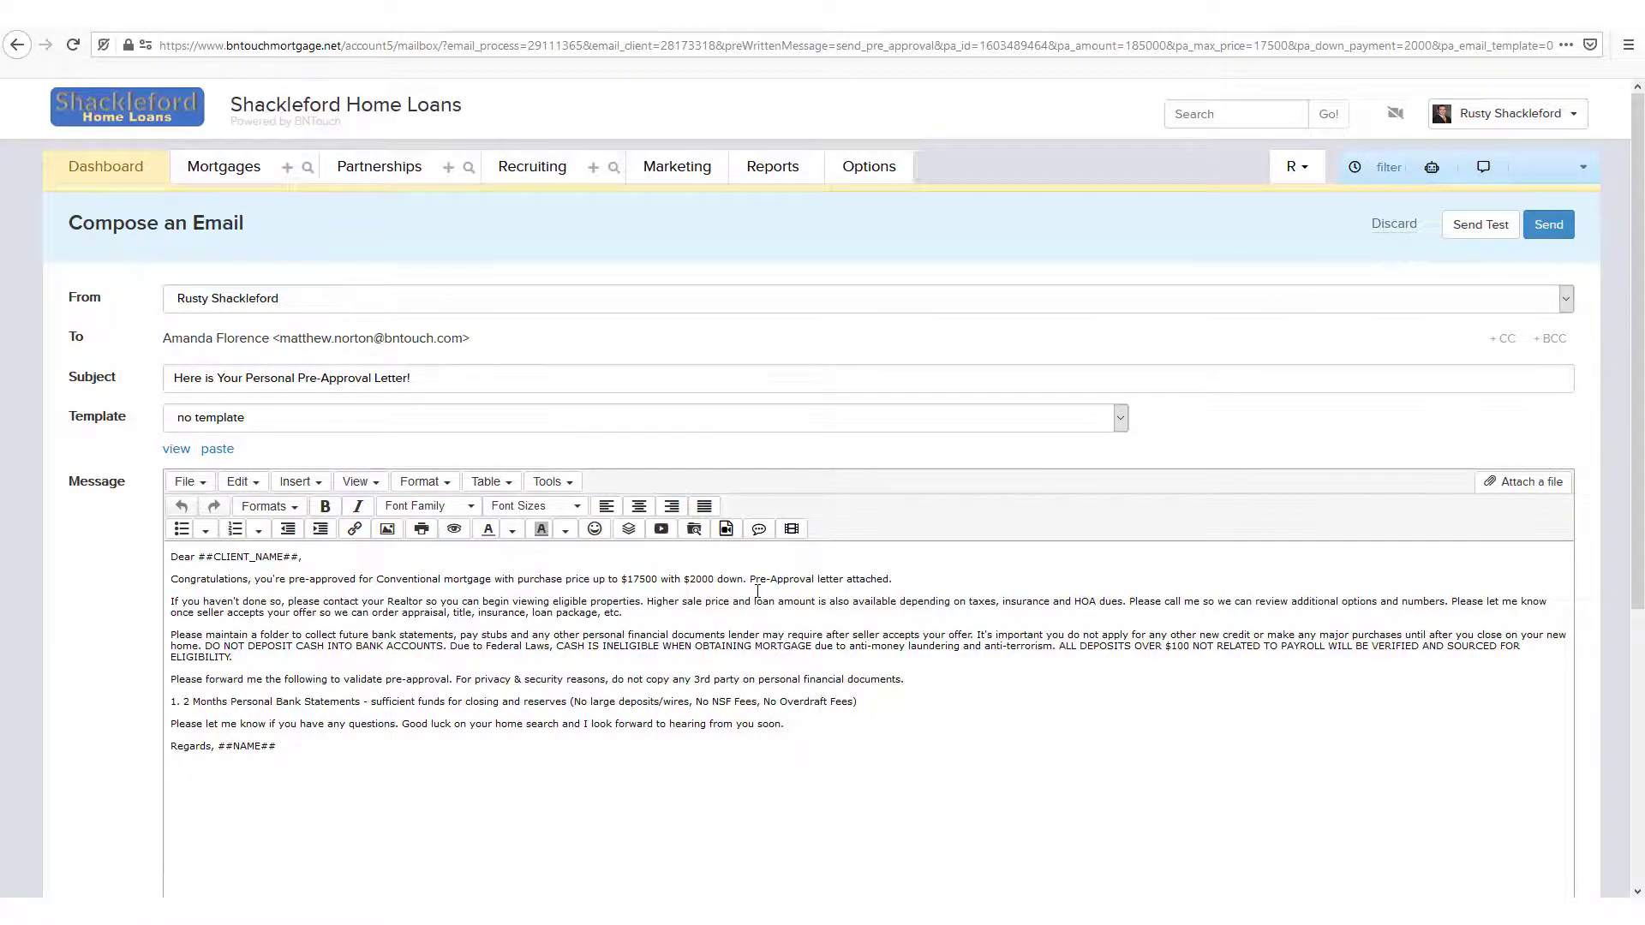
pyautogui.scroll(-3, 758, 591)
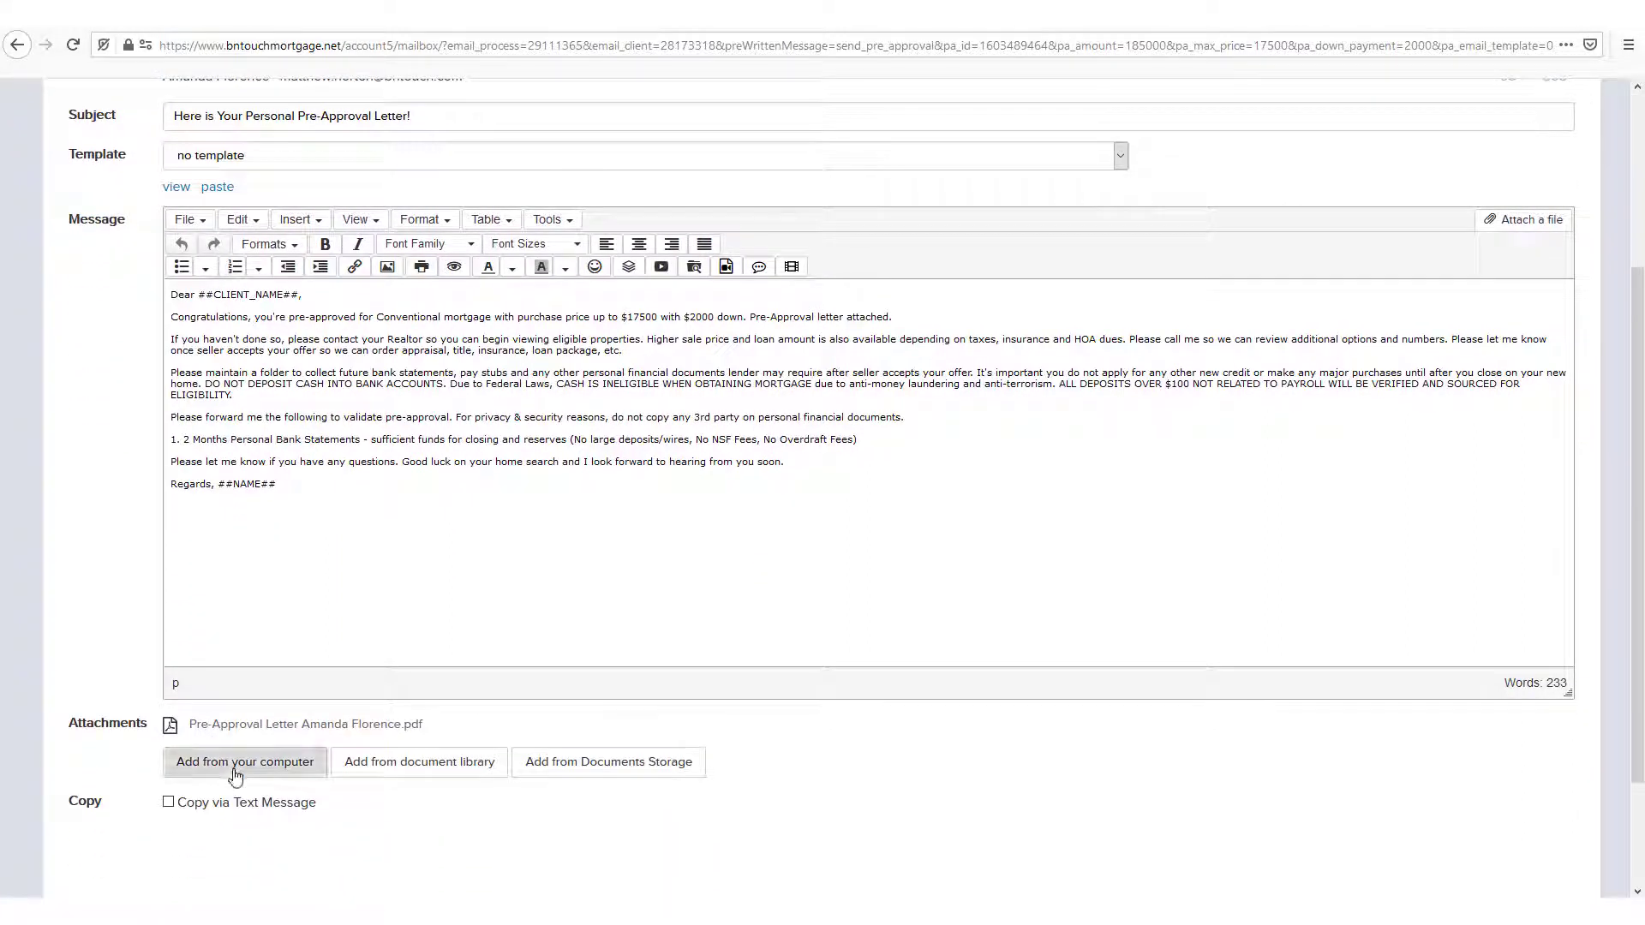
pyautogui.scroll(3, 1244, 467)
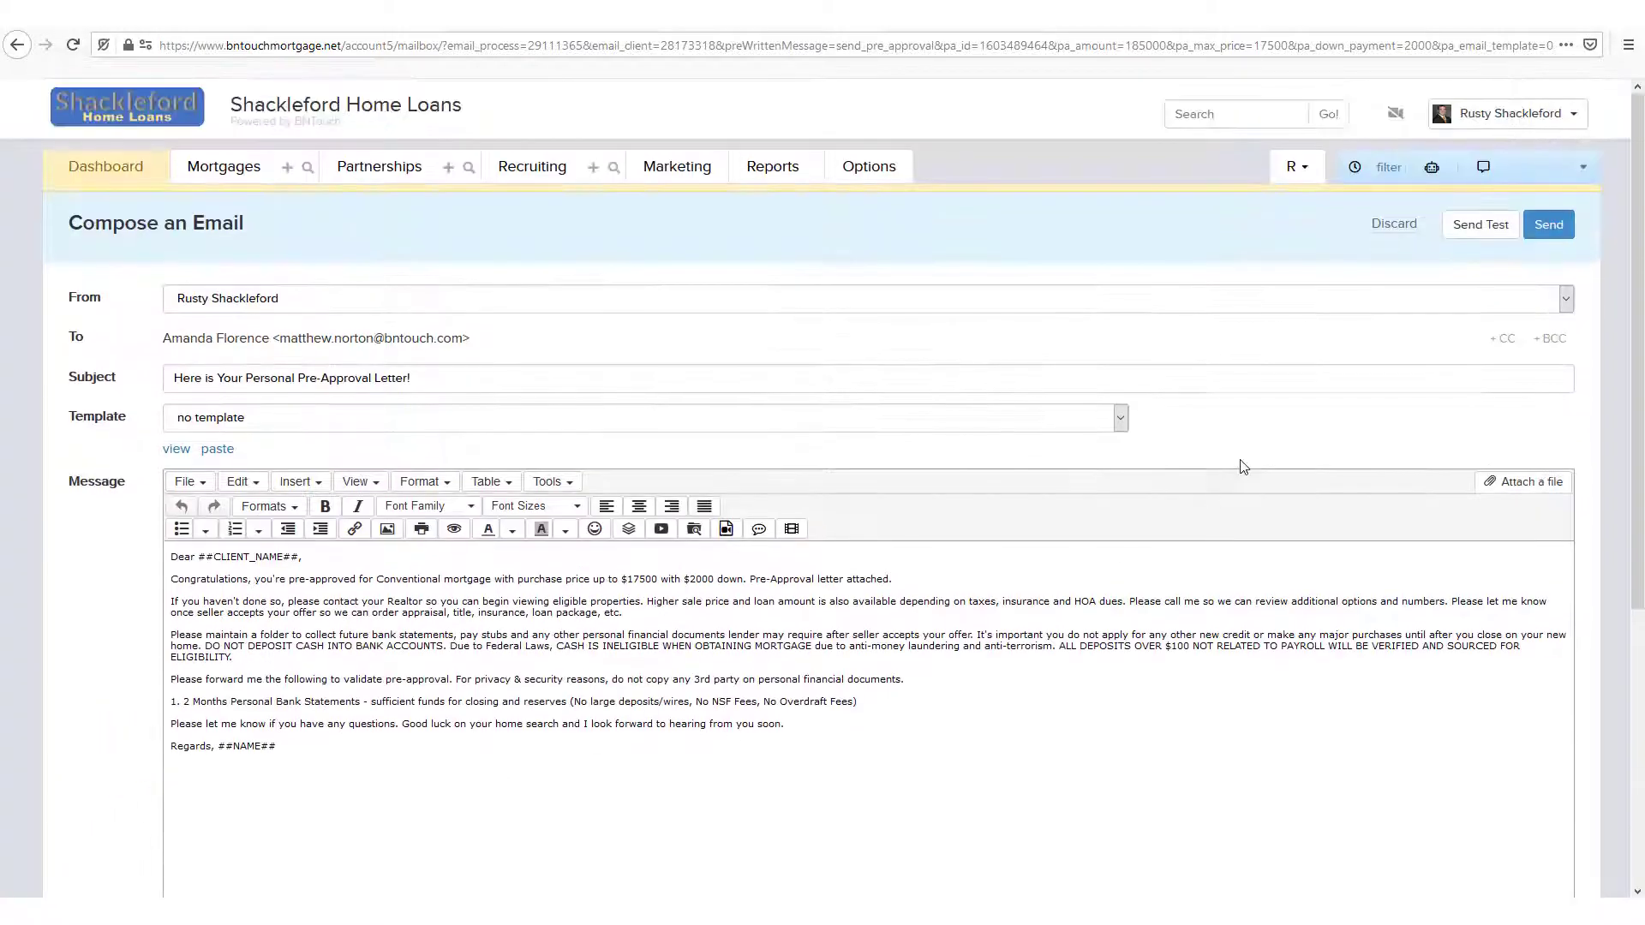
pyautogui.click(1548, 224)
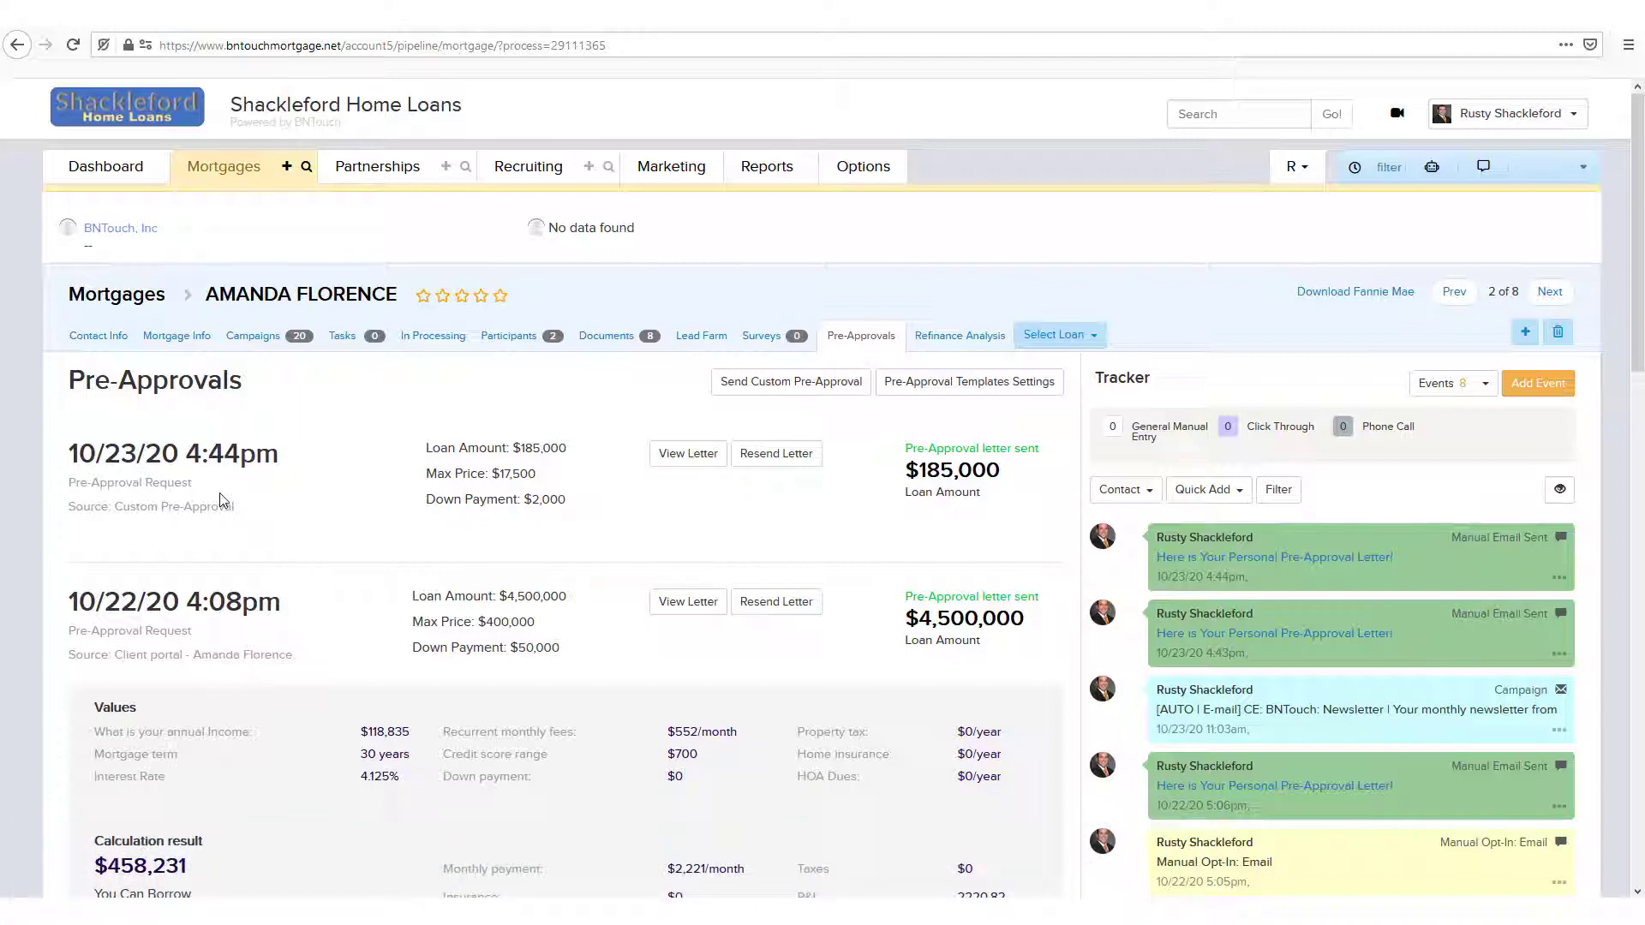
# Step: Open the pre-approval template settings, browse the wording templates, keep Default Template and preview it
pyautogui.click(944, 388)
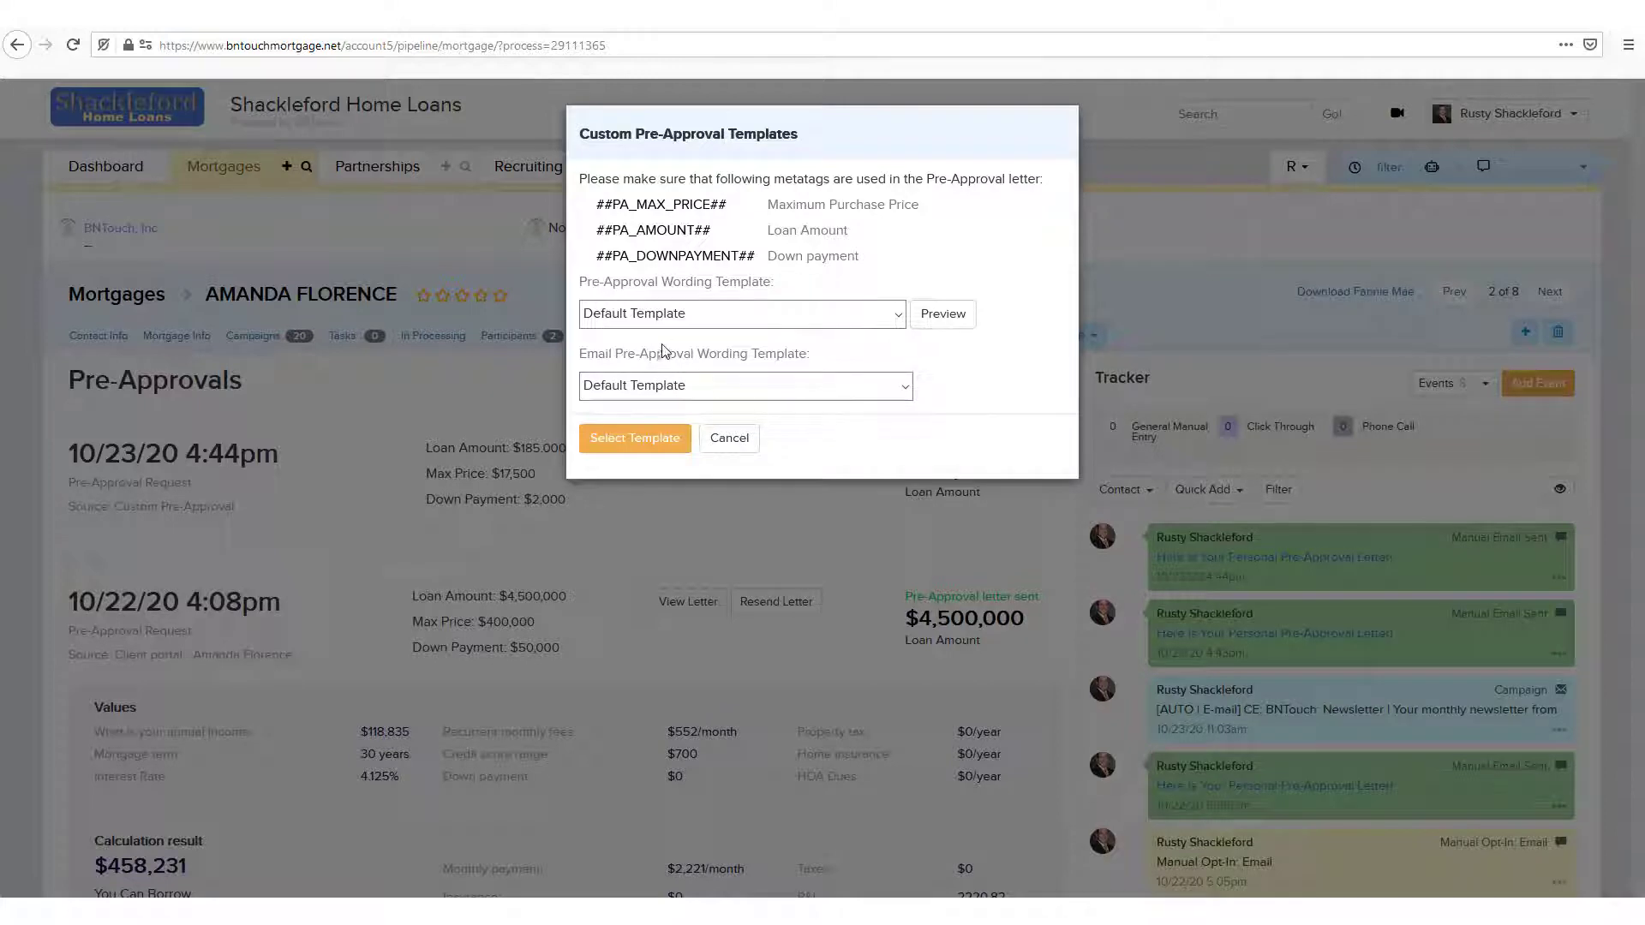
pyautogui.click(648, 321)
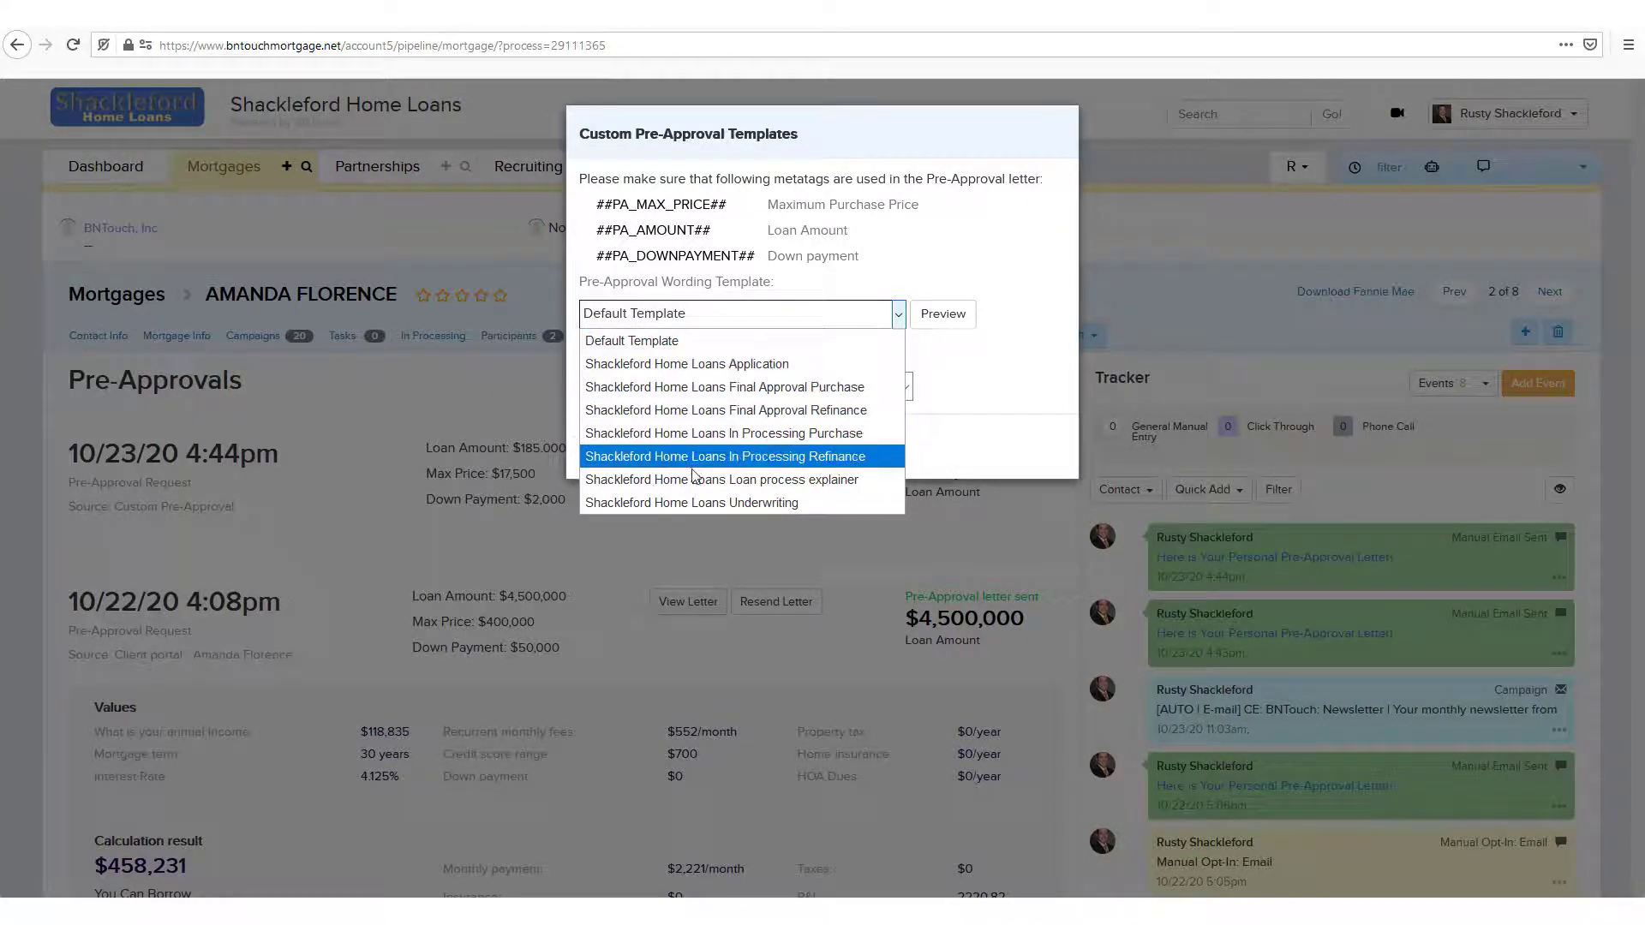
pyautogui.click(757, 341)
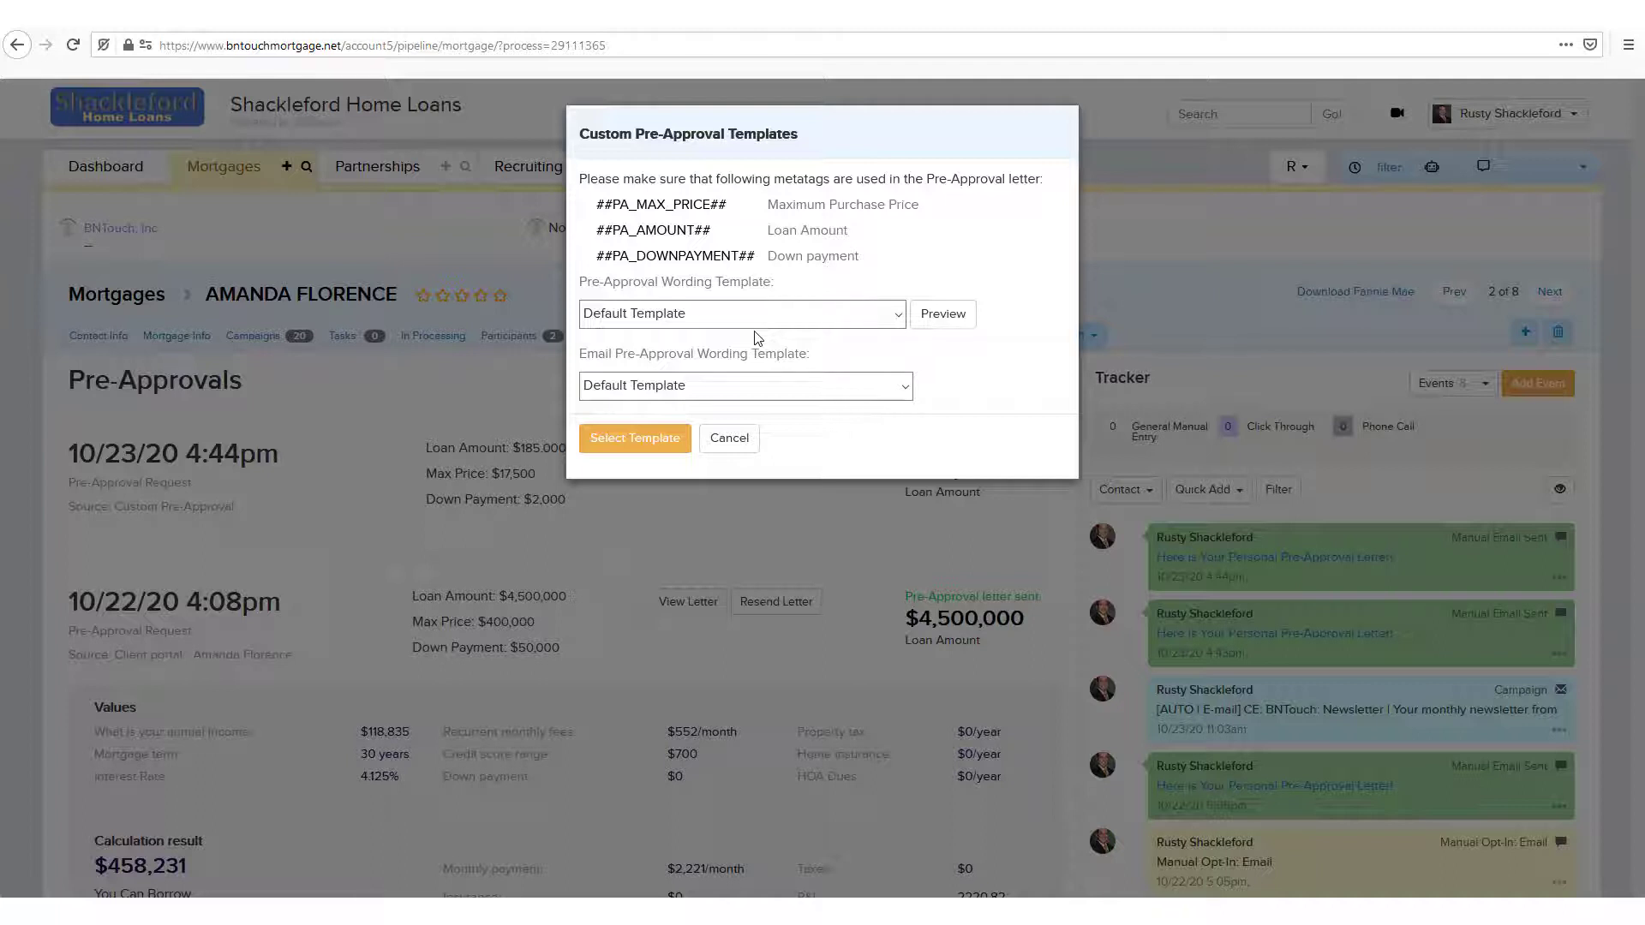
pyautogui.click(927, 319)
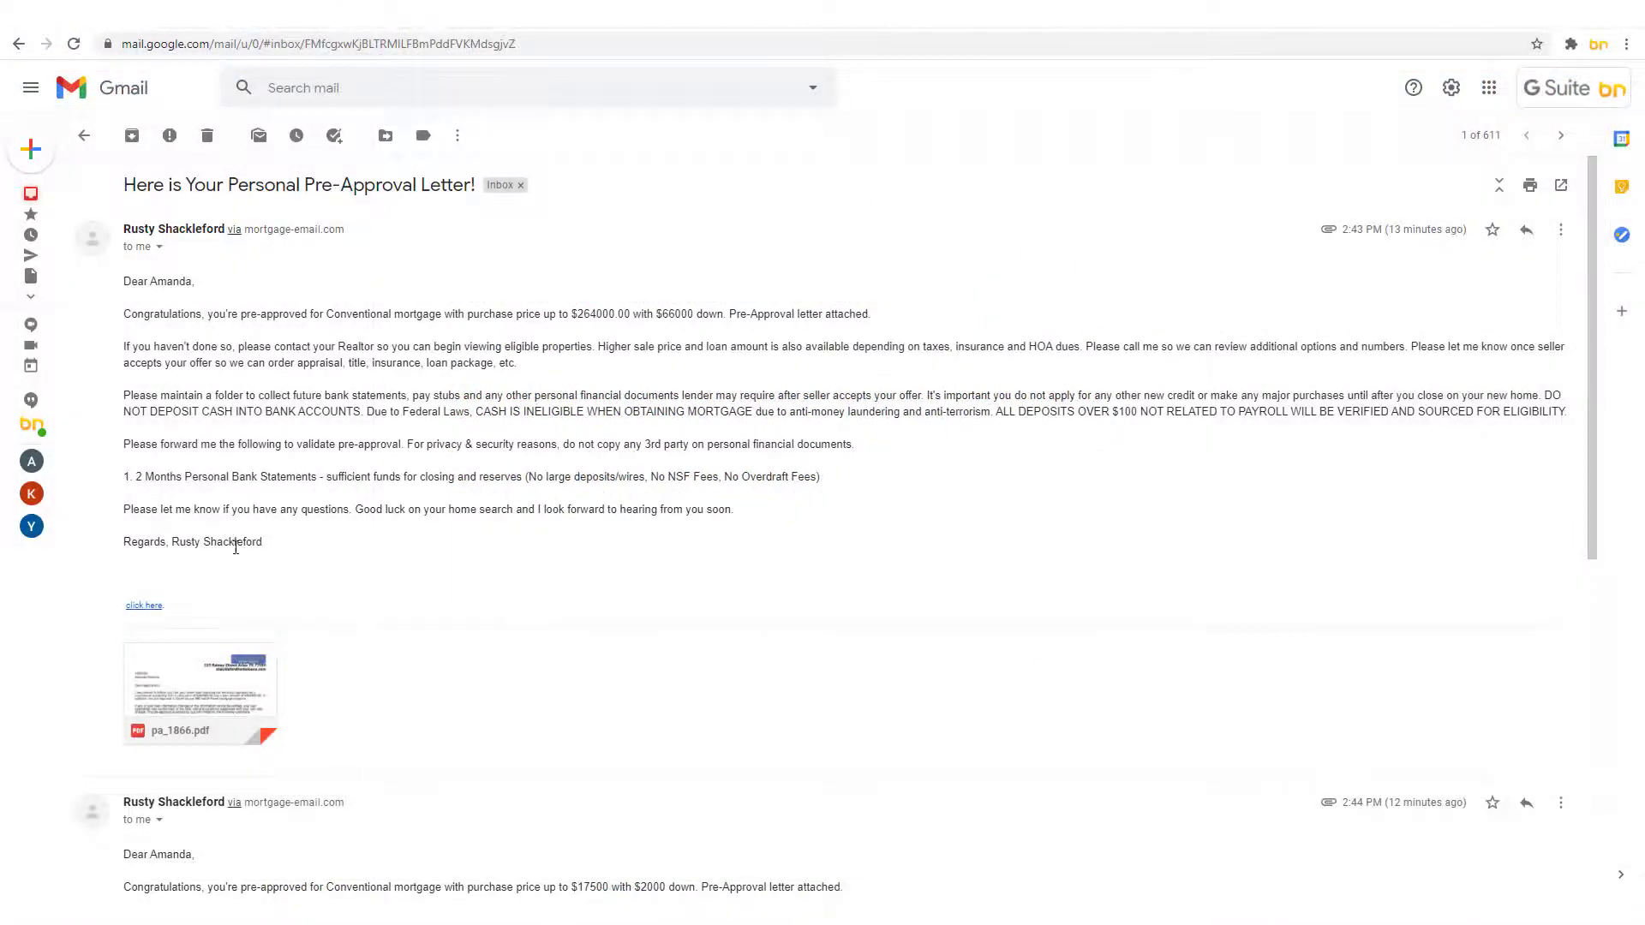
# Step: Open the pa_1866.pdf pre-approval letter attached to the borrower's email
pyautogui.click(214, 672)
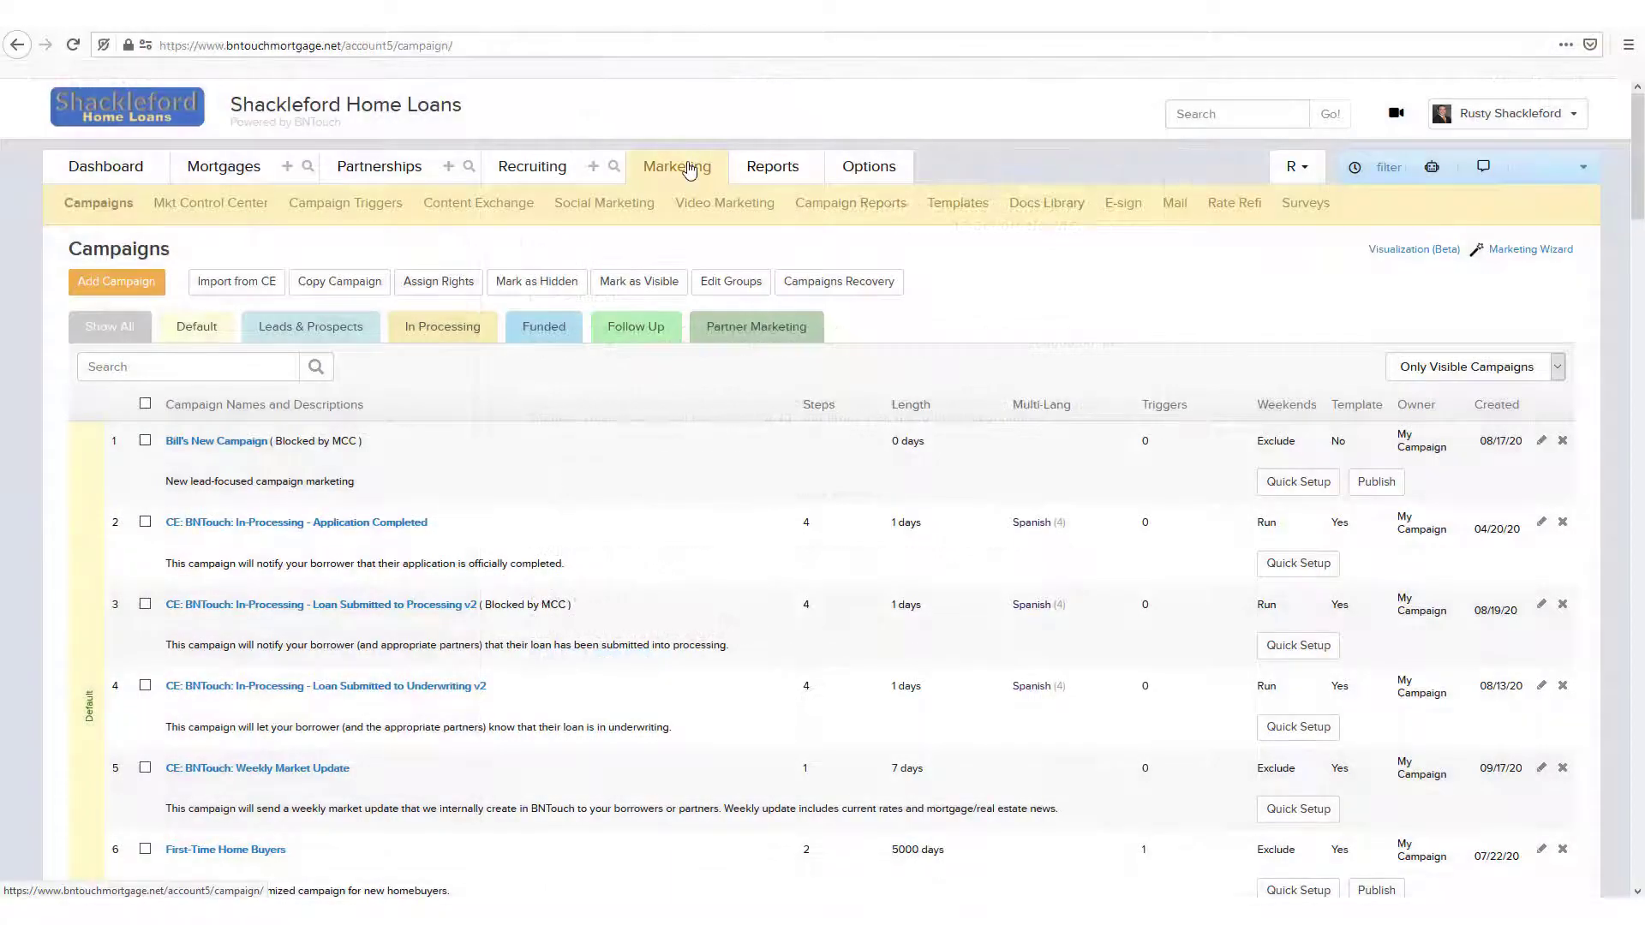
# Step: In the marketing Docs Library, open the print and email options for the Shackleford Home Loans Application document
pyautogui.click(1059, 214)
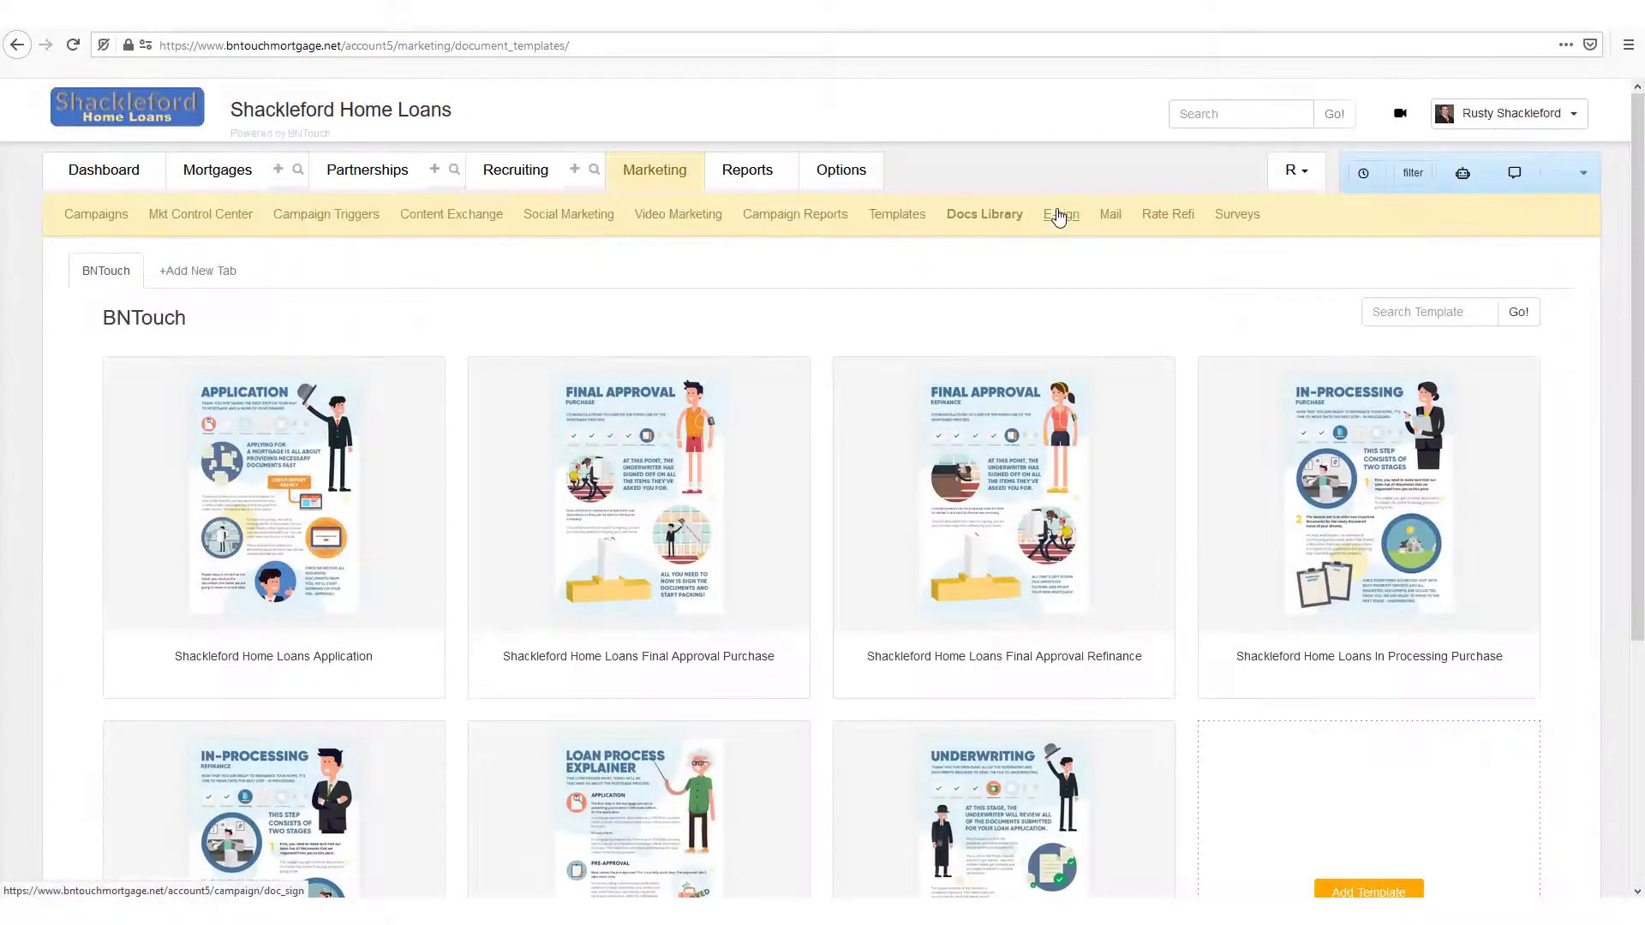
pyautogui.moveTo(285, 476)
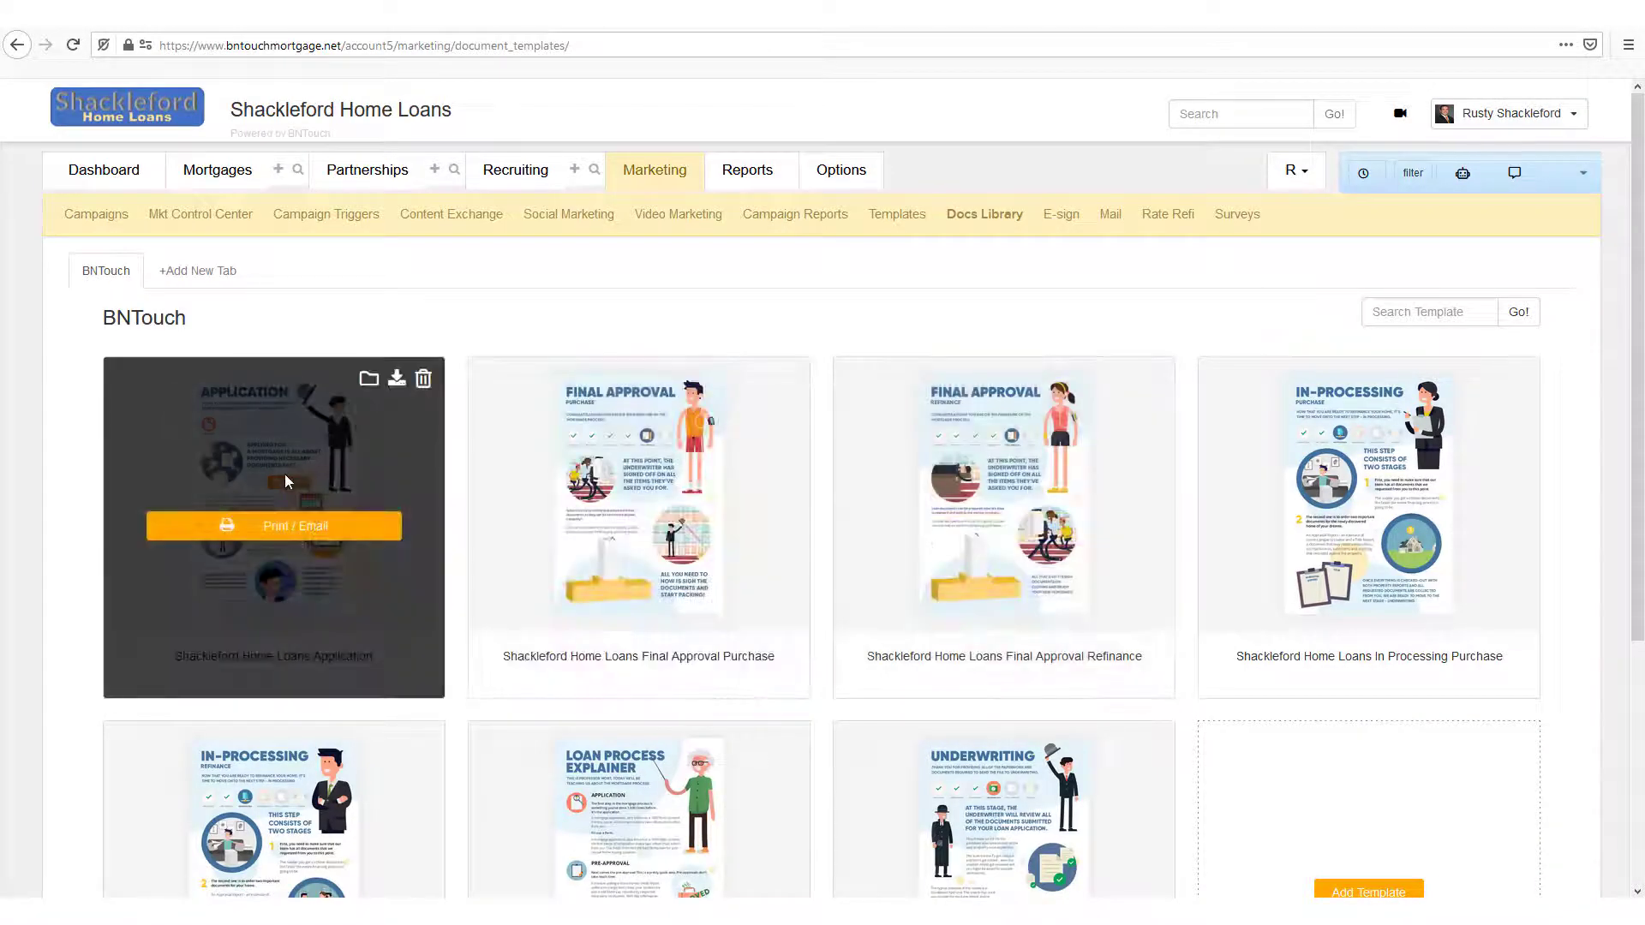
pyautogui.click(265, 526)
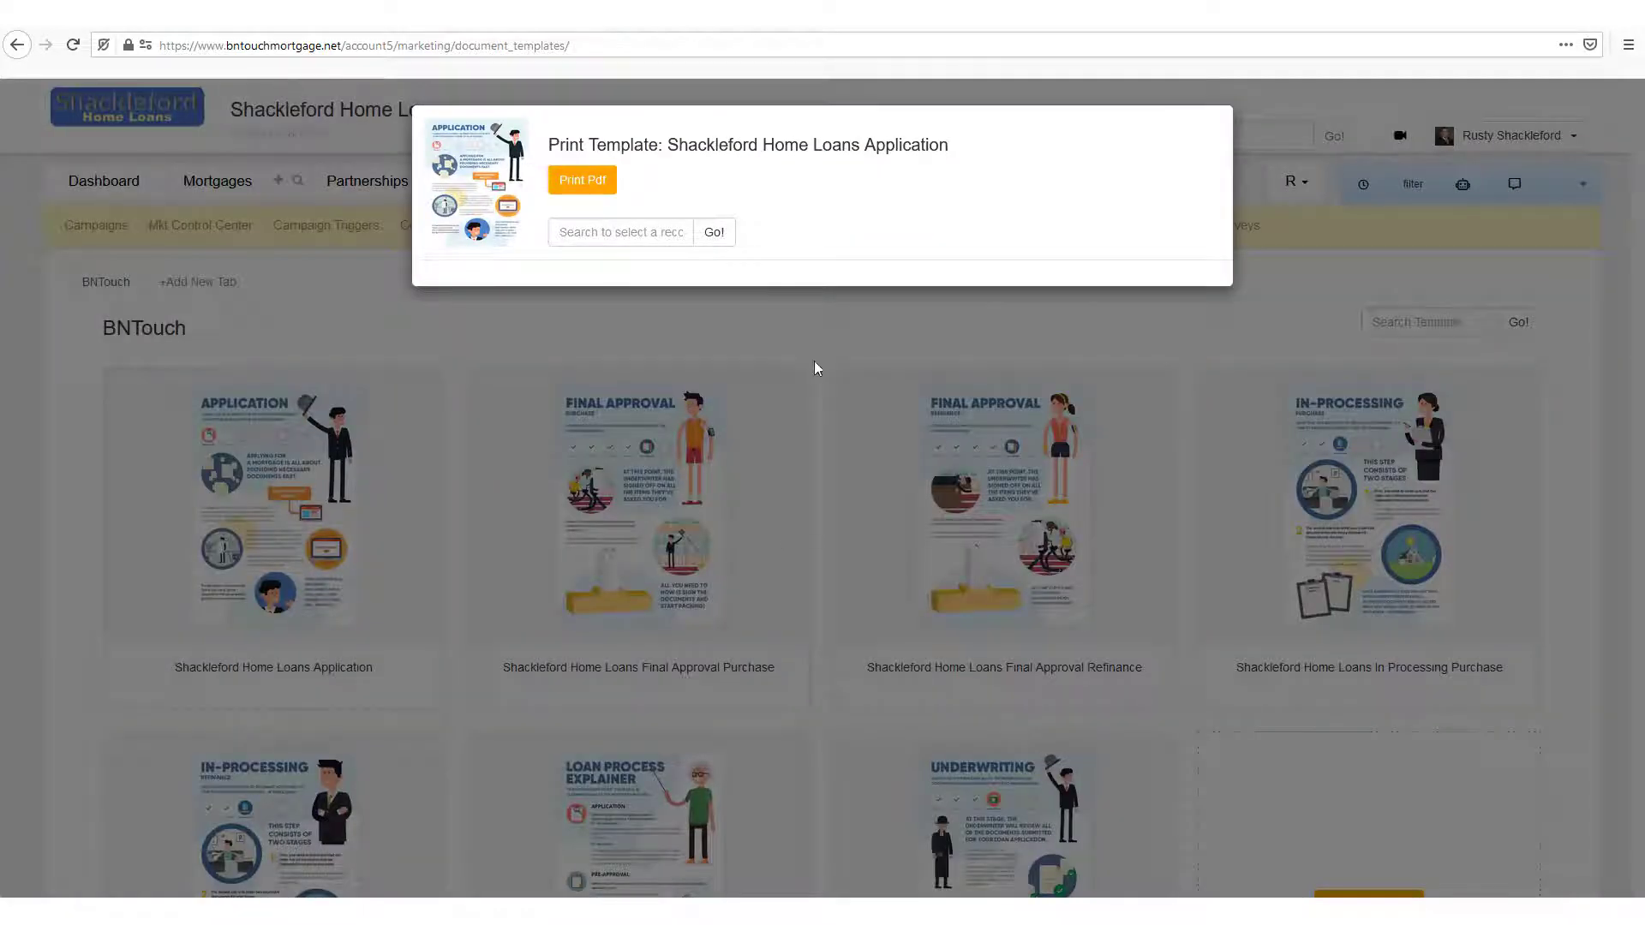
# Step: Search for the borrower's record by last name, start an email to them with the document, and look over the compose form
pyautogui.click(629, 233)
pyautogui.write('Florence')
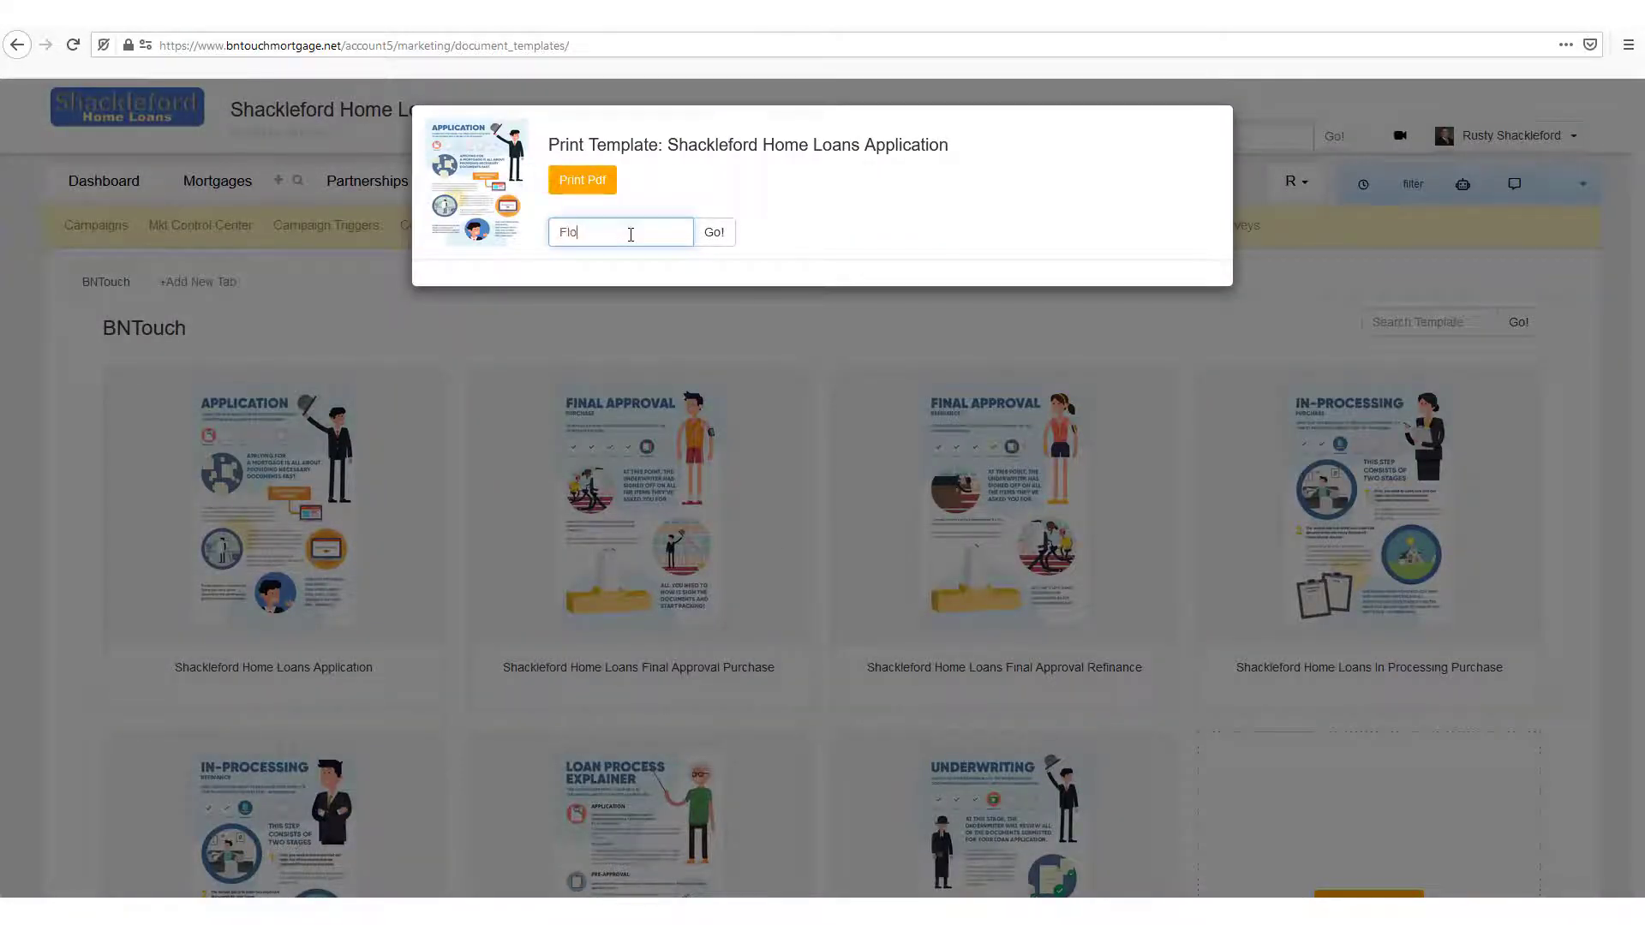
pyautogui.click(715, 238)
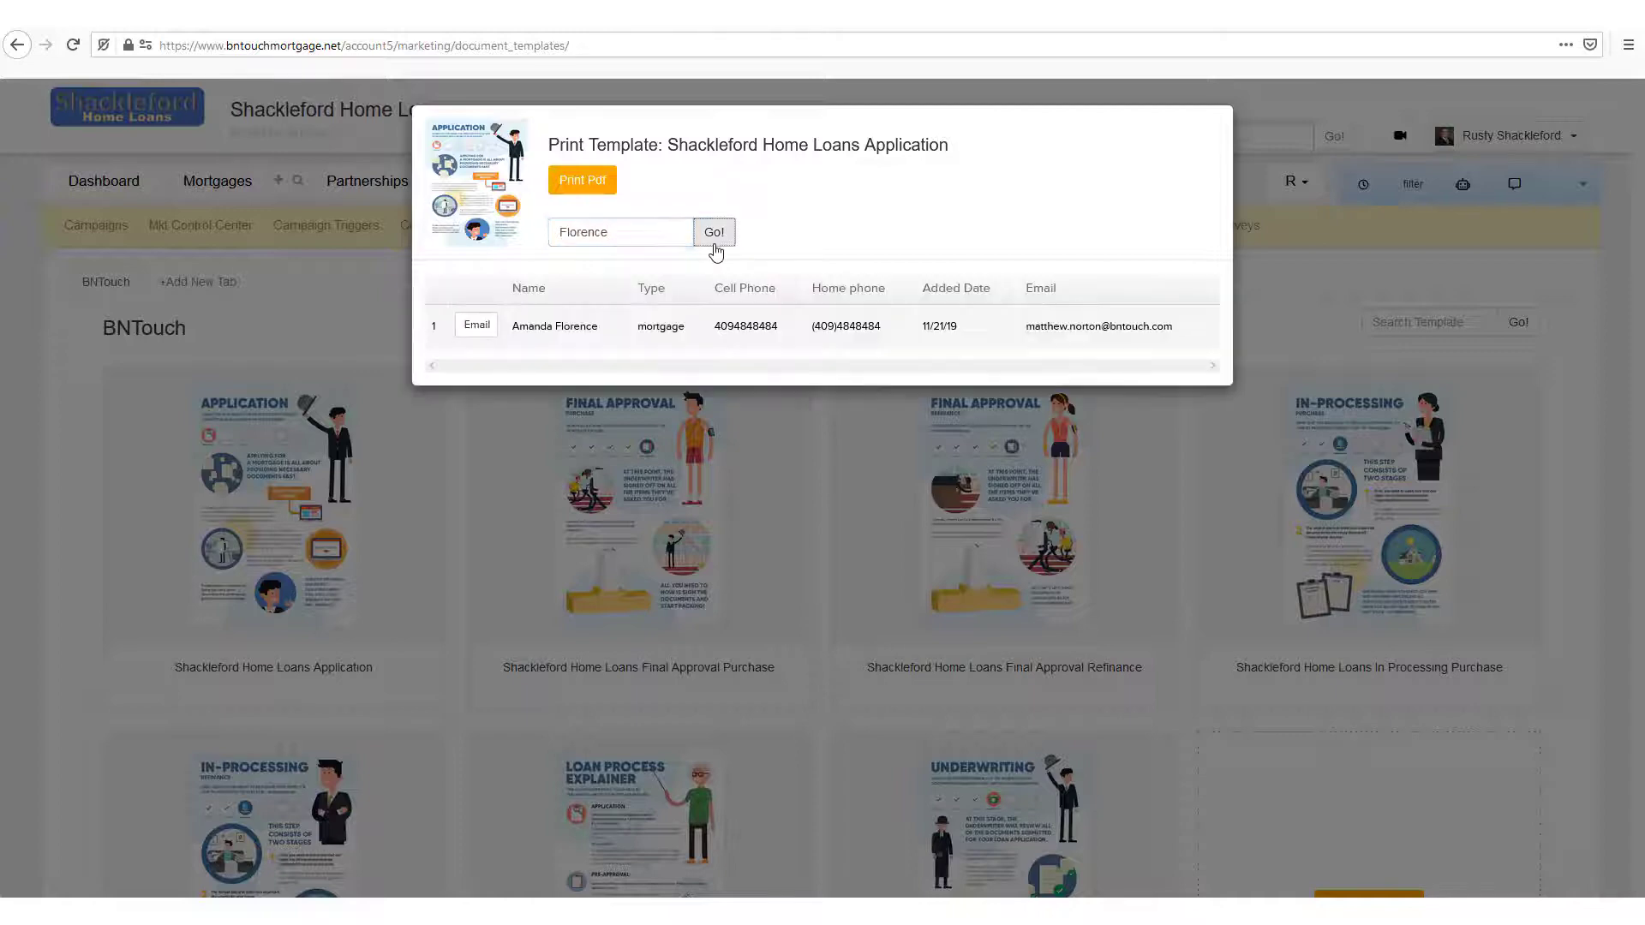
pyautogui.click(476, 330)
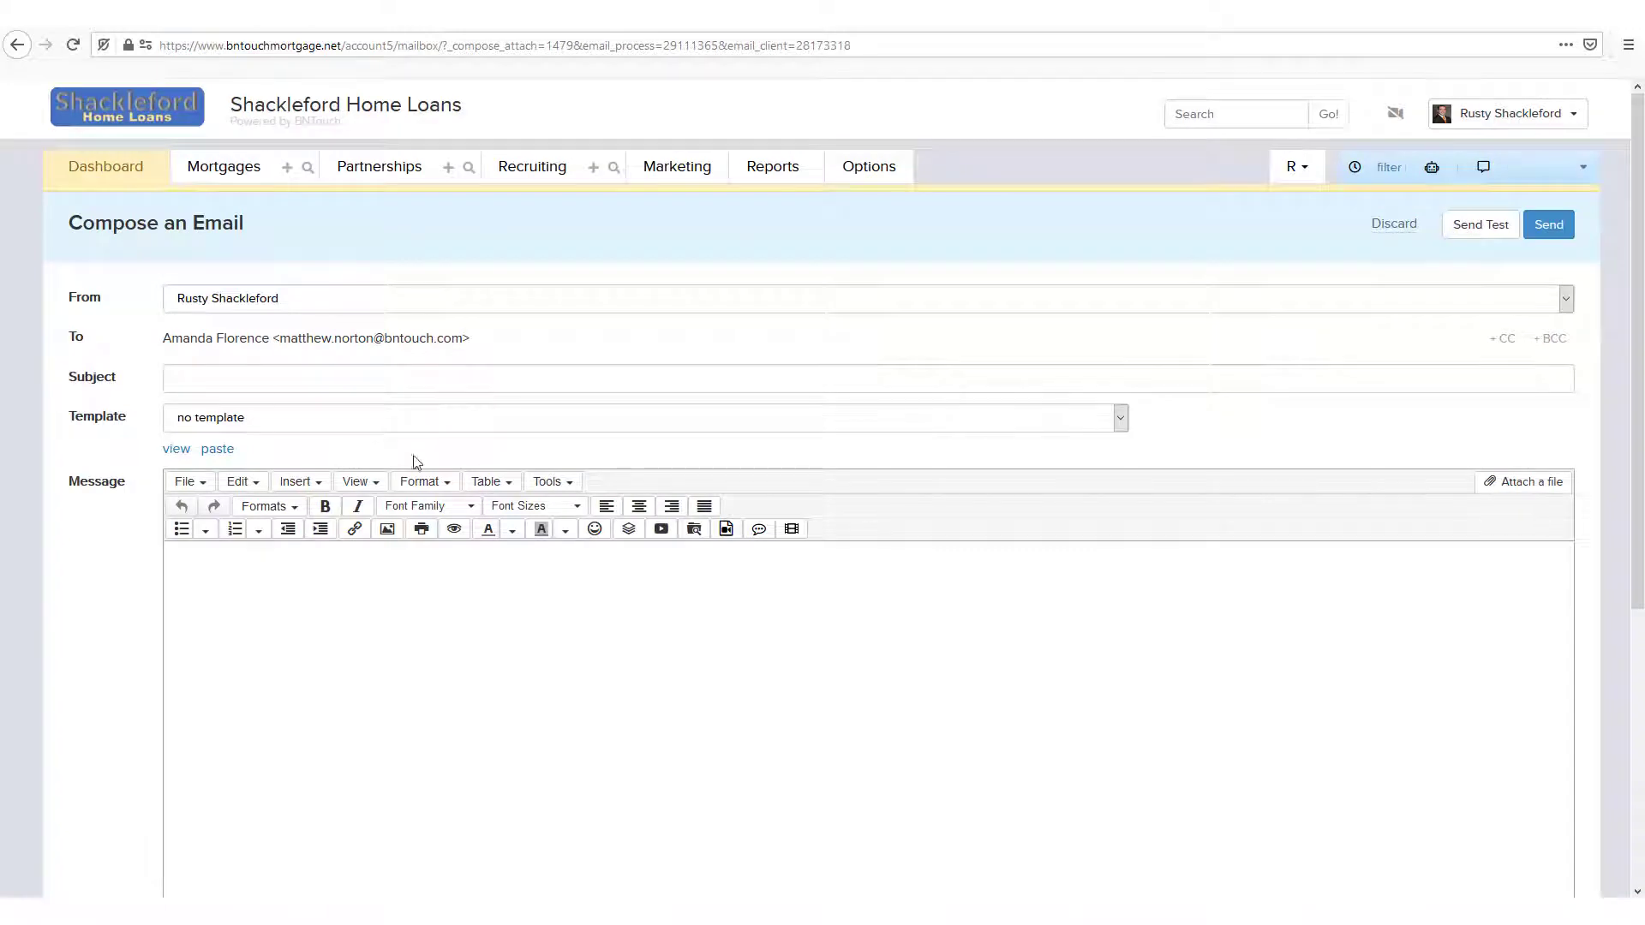
pyautogui.scroll(-5, 493, 453)
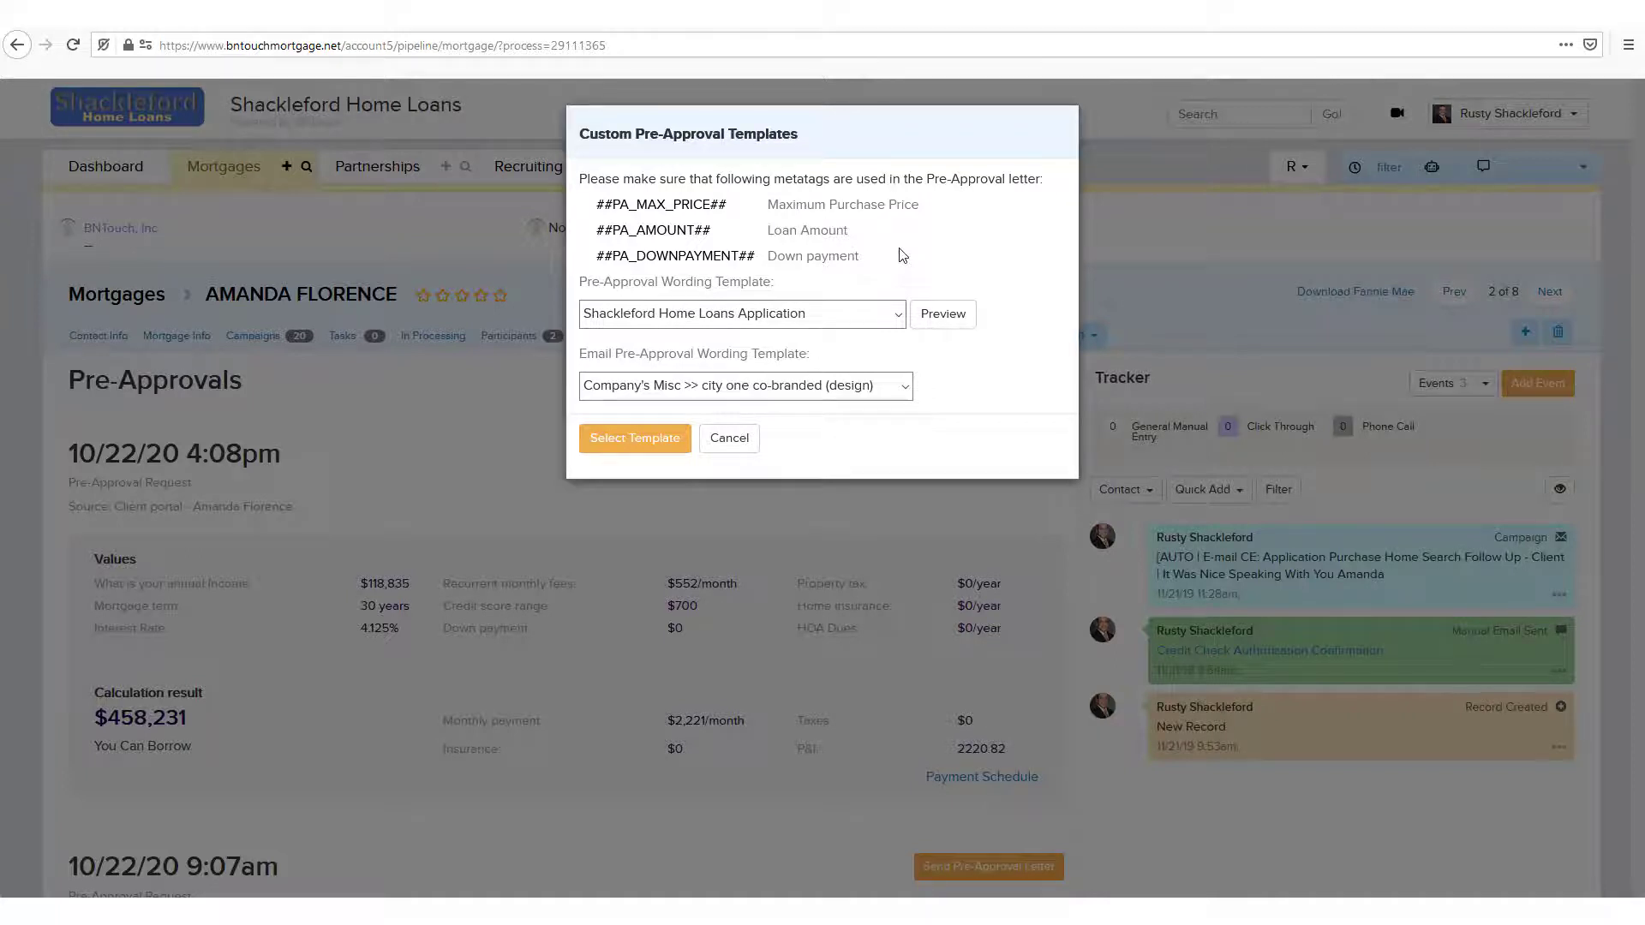
# Step: Apply Shackleford Home Loans Application as the pre-approval wording template and Company's Misc >> city one co-branded (design) as the email wording template
pyautogui.click(662, 445)
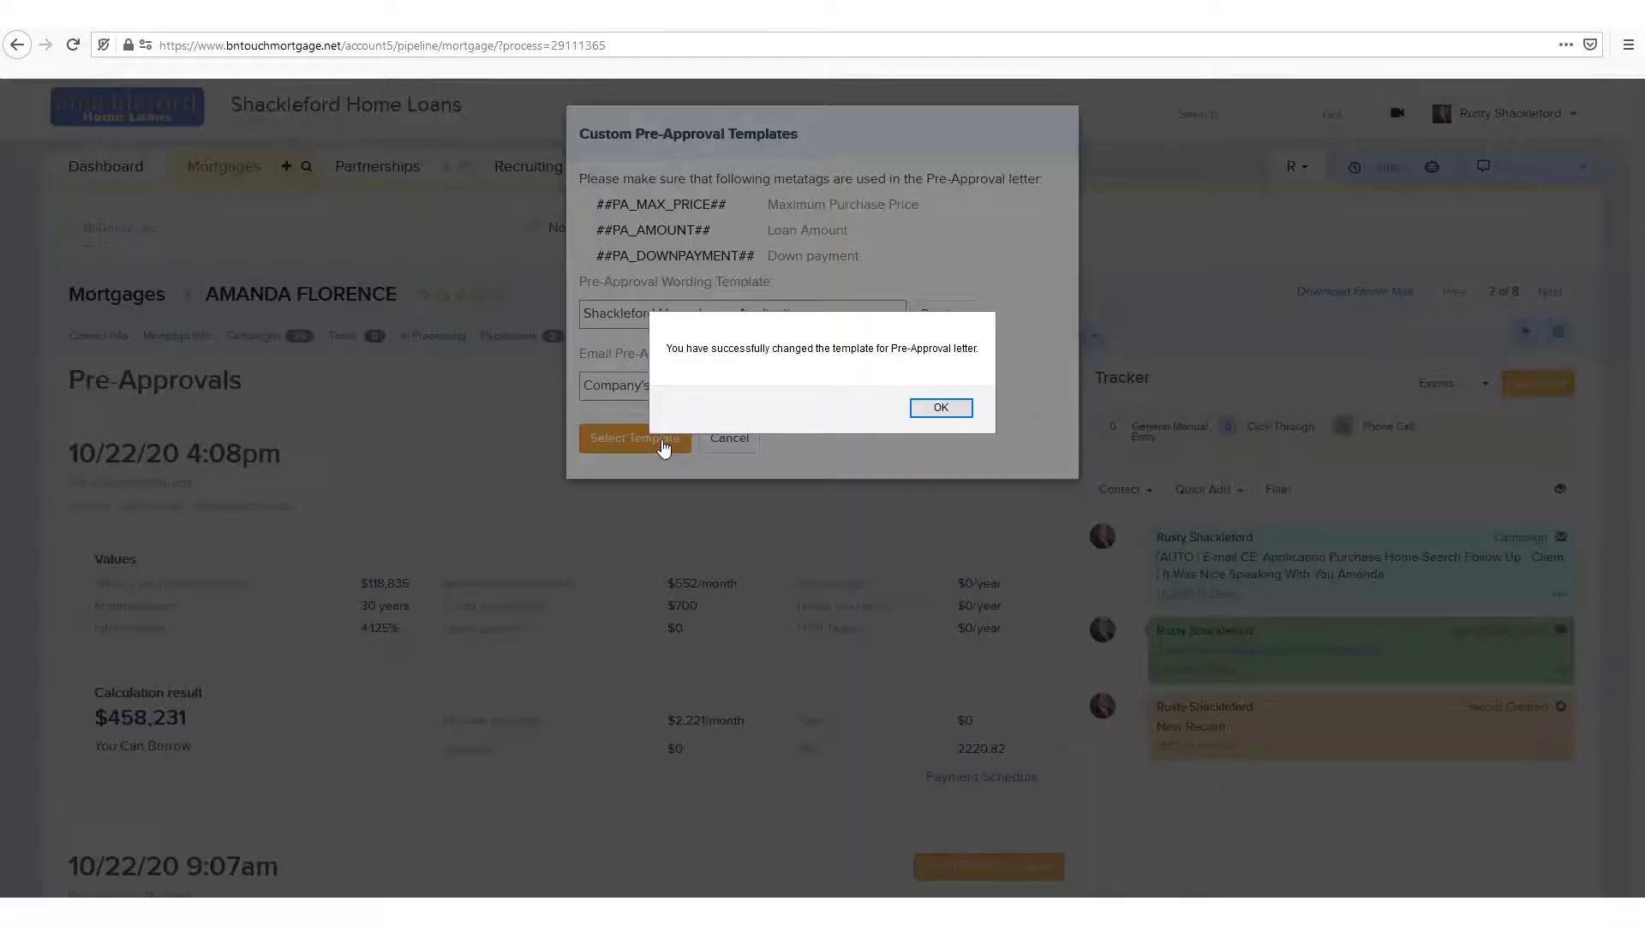
pyautogui.click(940, 409)
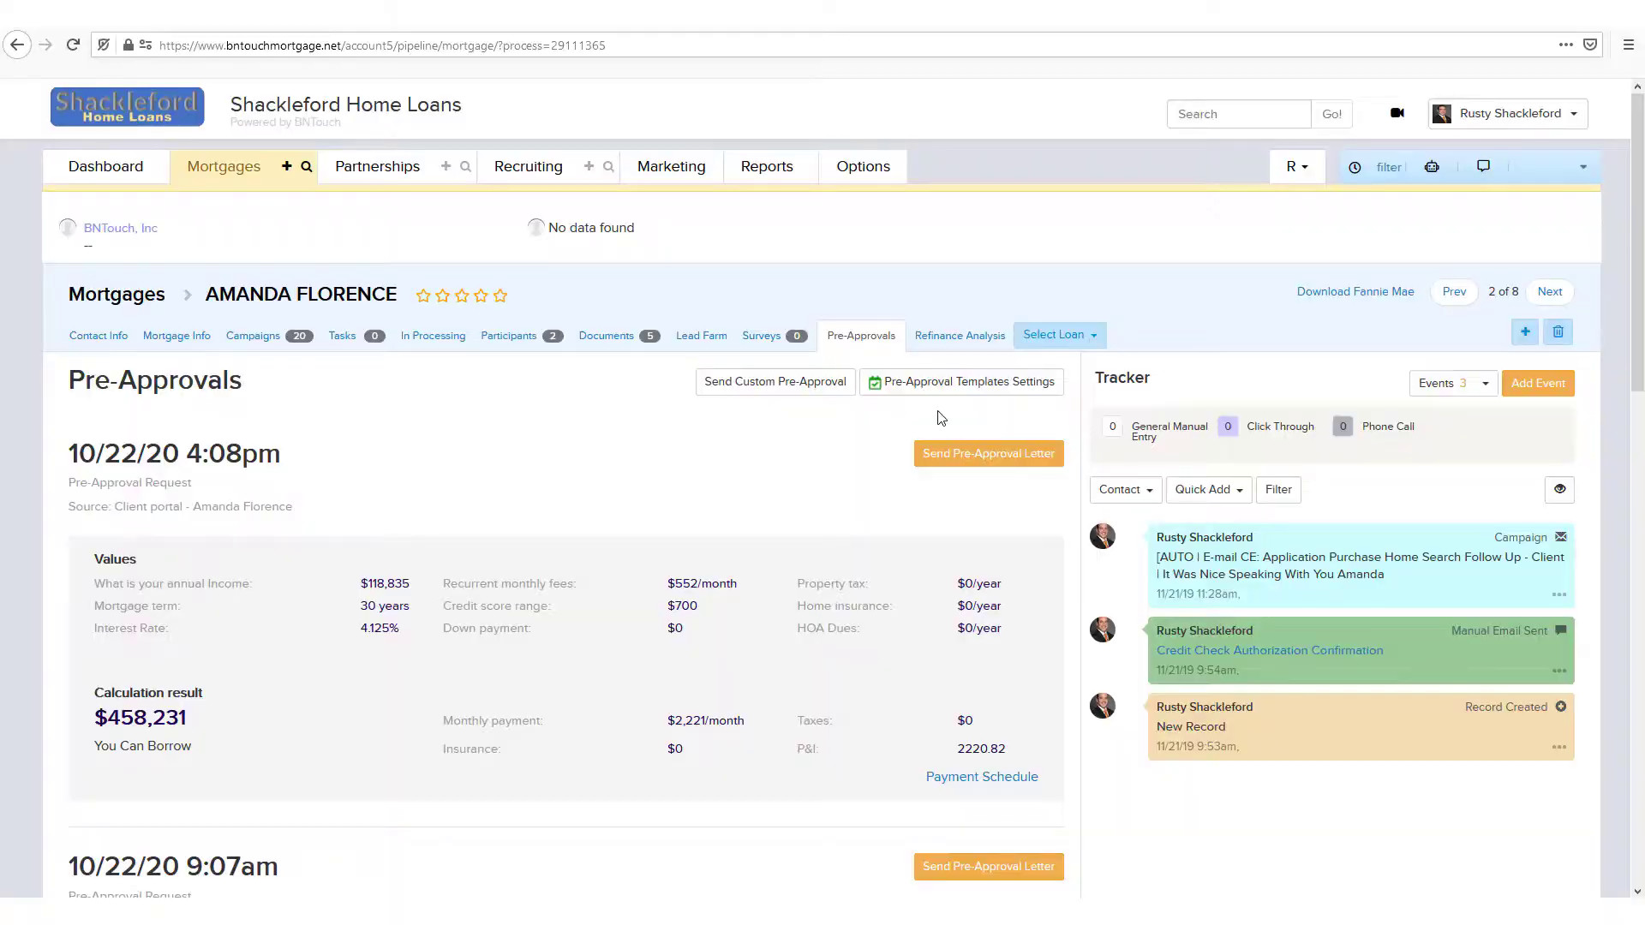